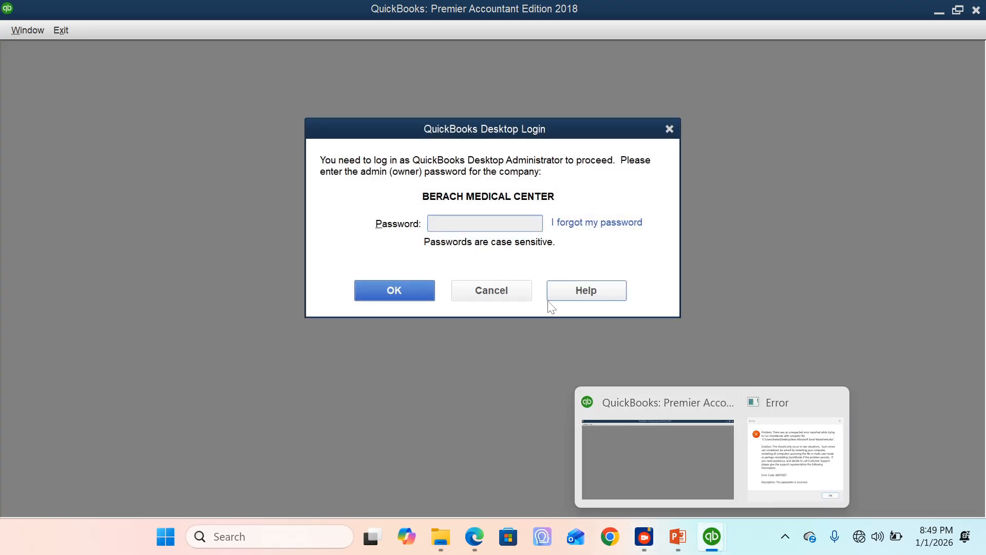
# Step: Log in to the BERACH MEDICAL CENTER company file with the administrator password and close the Have a Question window
pyautogui.moveTo(712, 537)
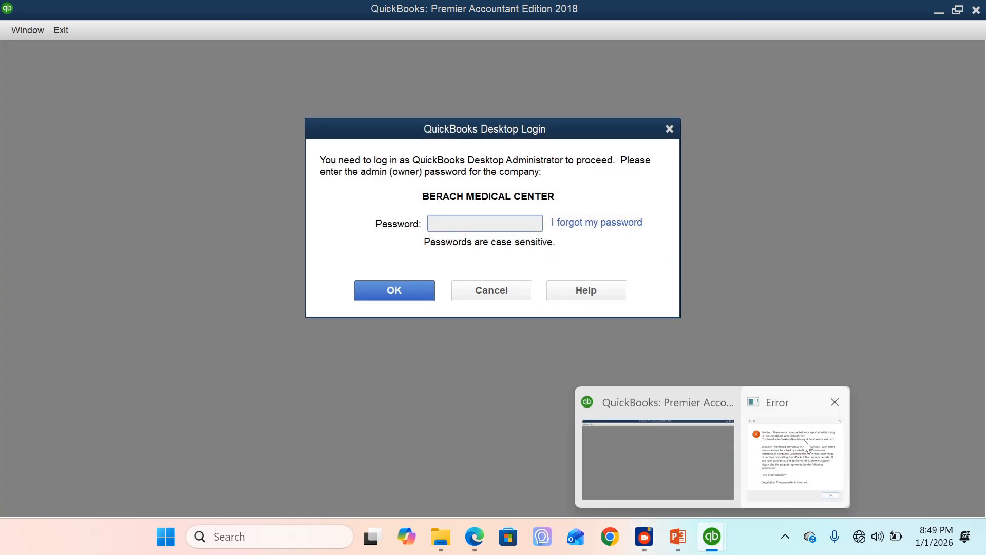
pyautogui.click(806, 439)
pyautogui.click(611, 399)
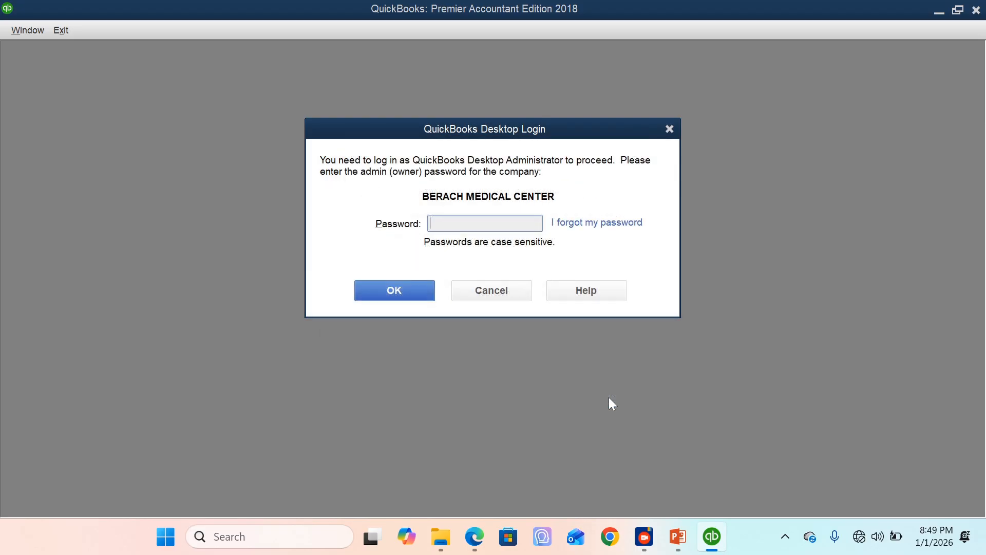
pyautogui.press('capslock')
pyautogui.write('•••••••••')
pyautogui.click(393, 288)
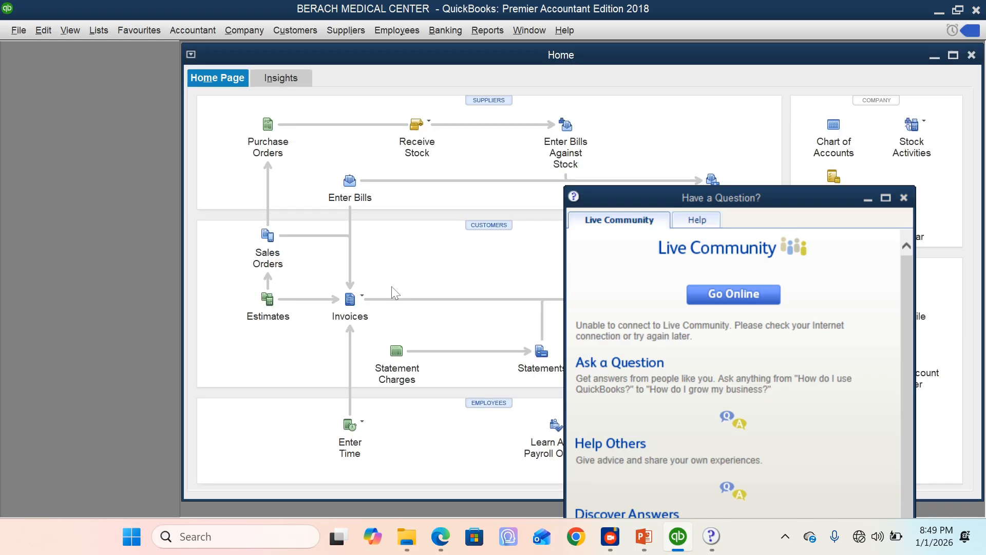
pyautogui.click(905, 198)
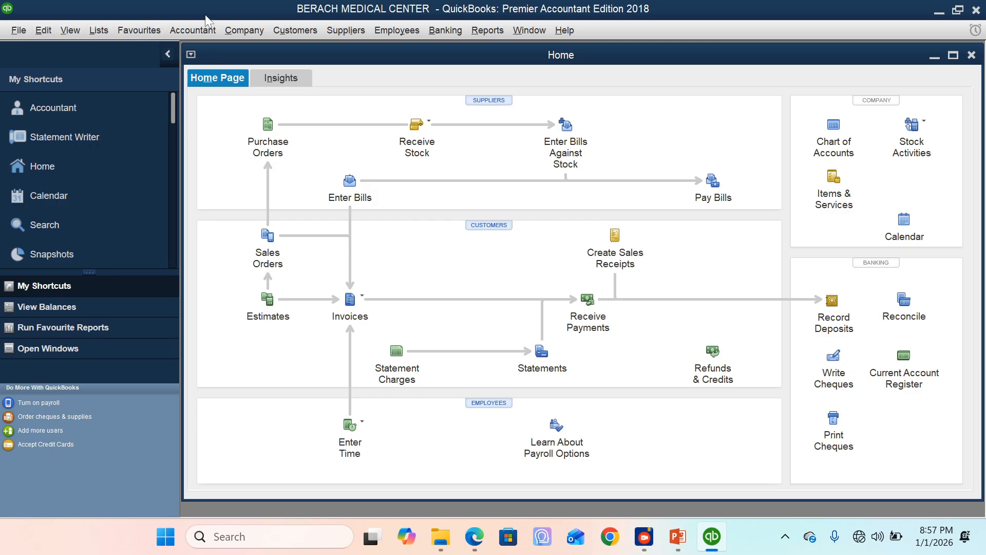
# Step: Review the commands available for customers, suppliers, employees, banking, reports and lists, and enlarge the My Shortcuts area
pyautogui.click(309, 31)
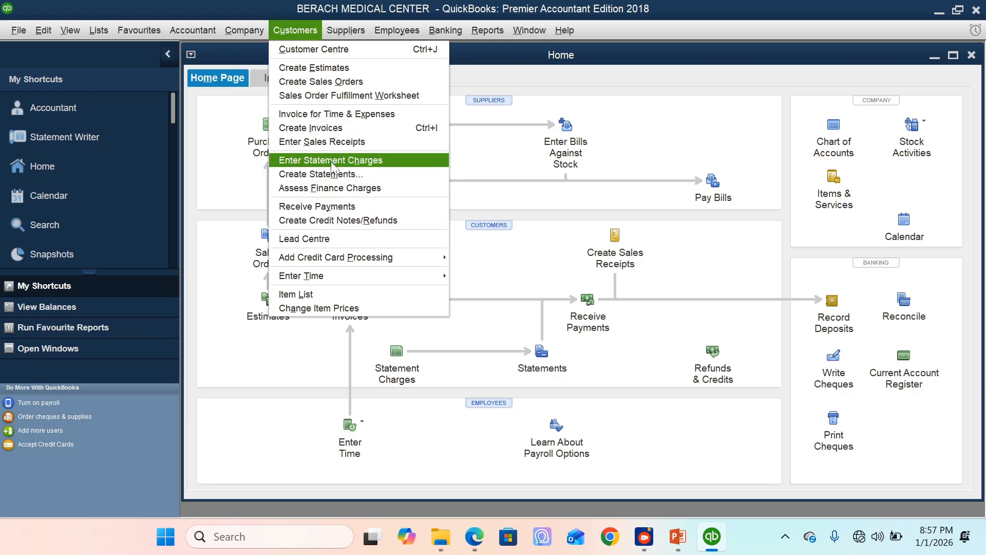
pyautogui.moveTo(350, 37)
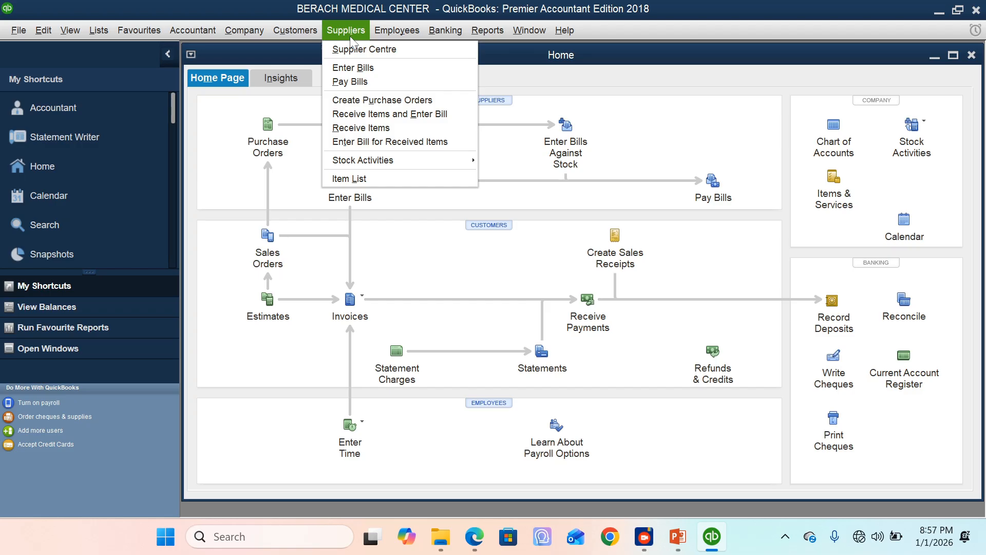
pyautogui.moveTo(384, 36)
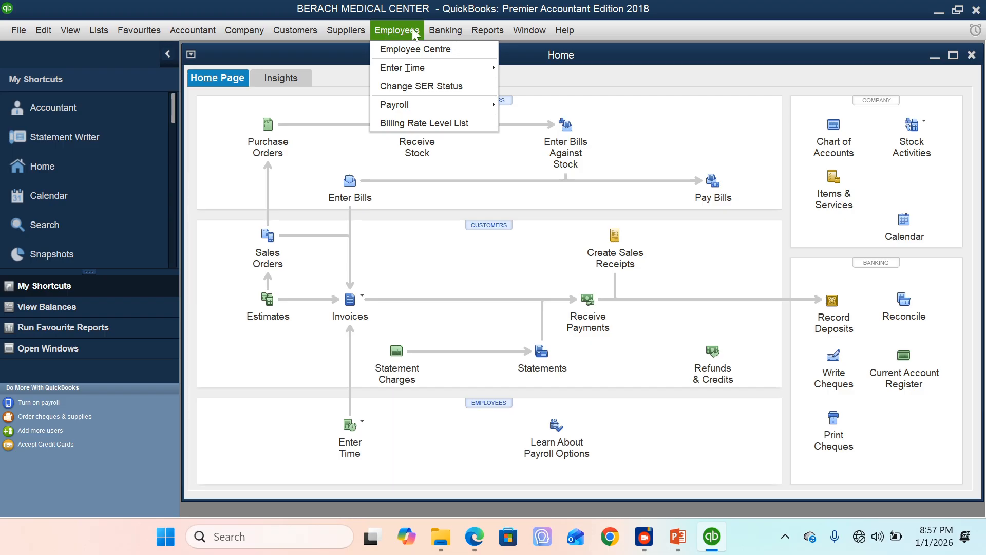
pyautogui.moveTo(435, 35)
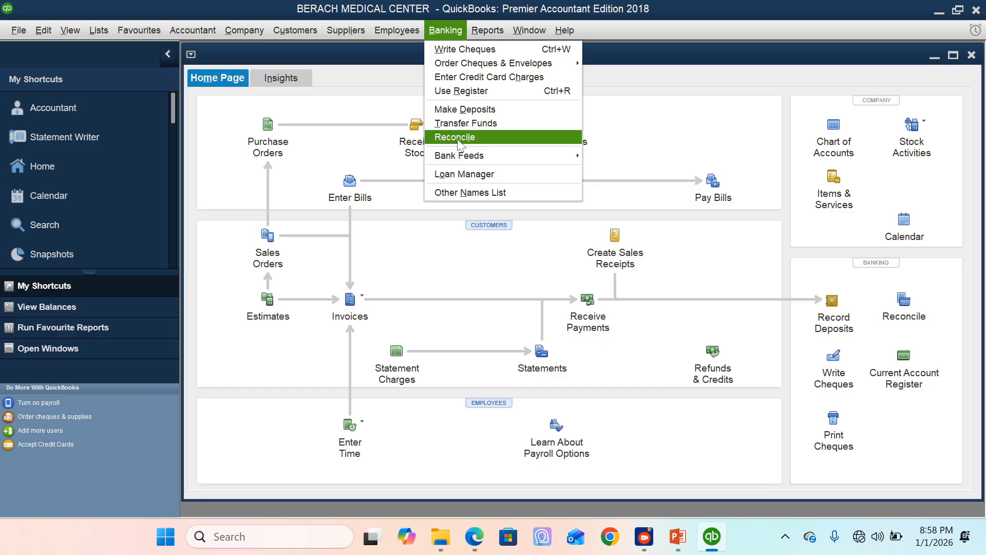
pyautogui.click(478, 31)
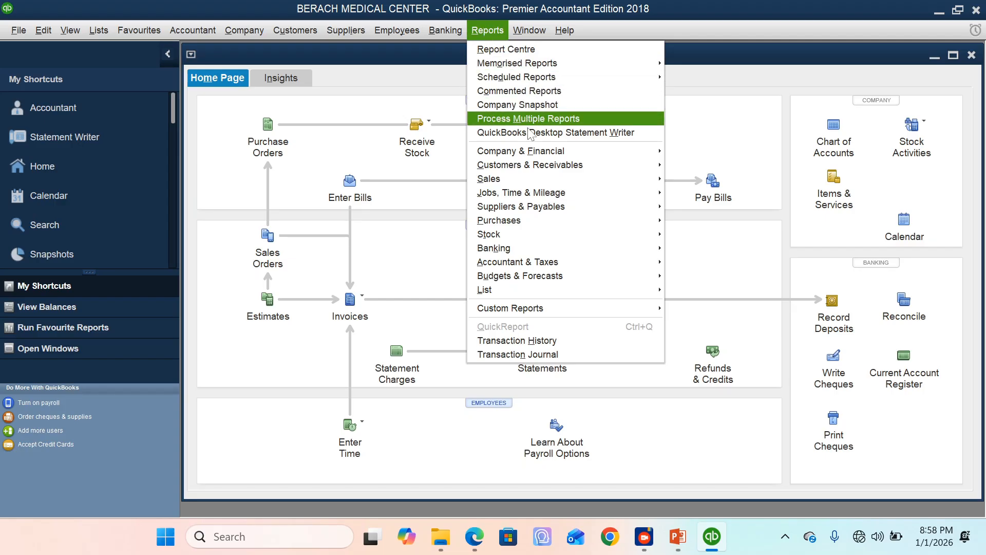
pyautogui.moveTo(534, 153)
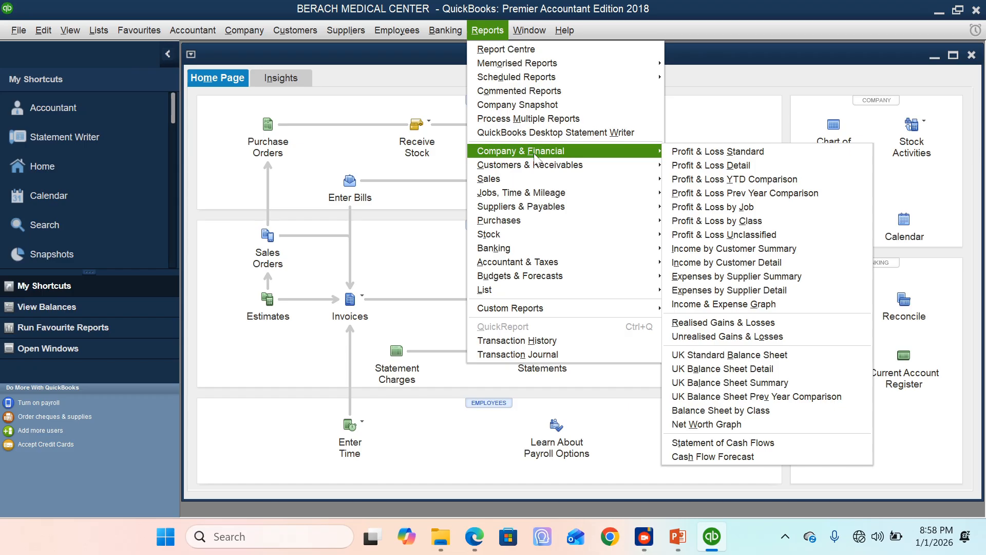
pyautogui.moveTo(495, 248)
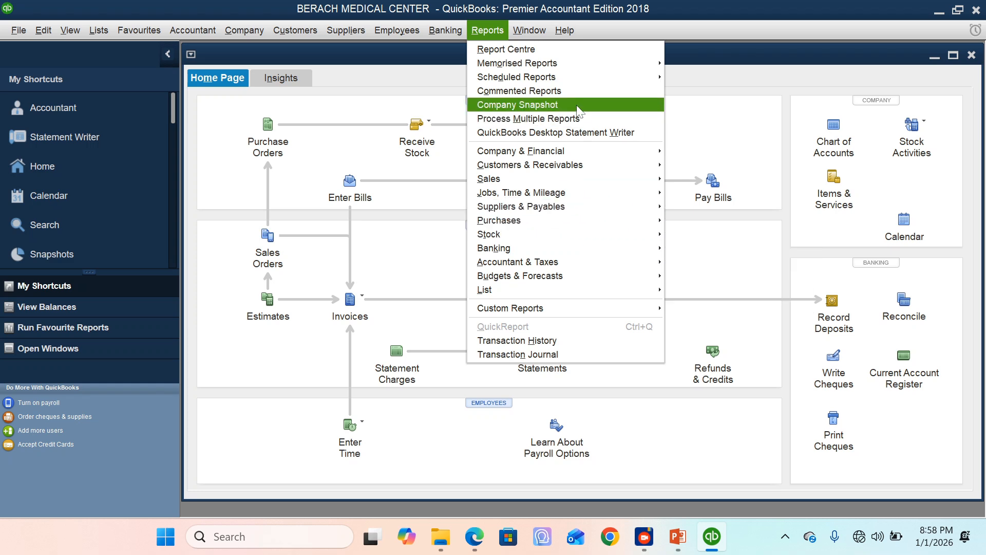
pyautogui.moveTo(30, 35)
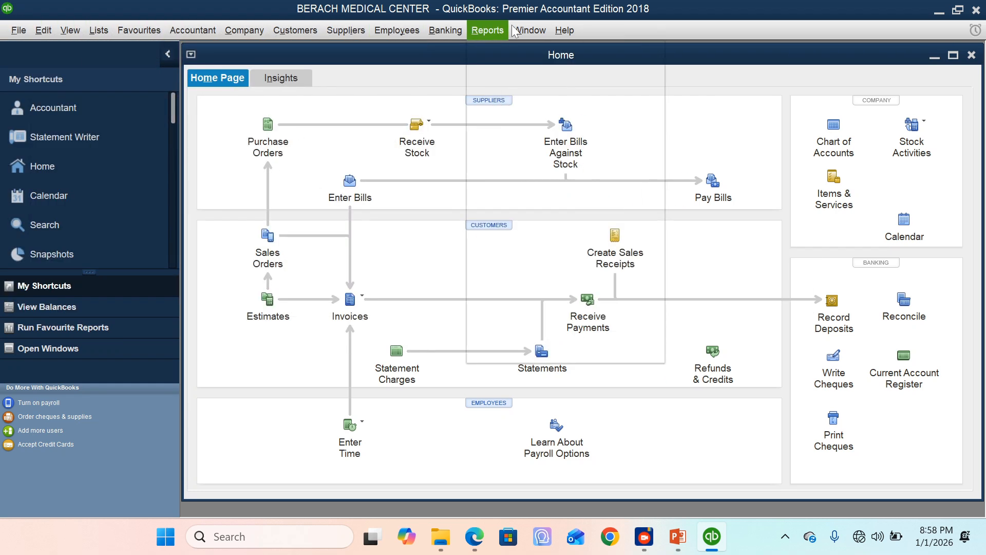
pyautogui.moveTo(543, 29)
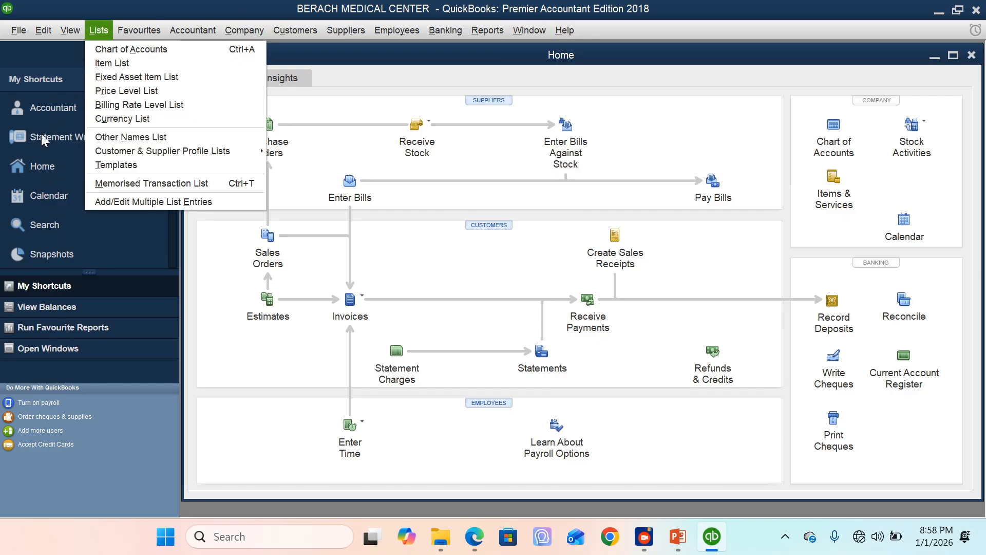
pyautogui.click(215, 304)
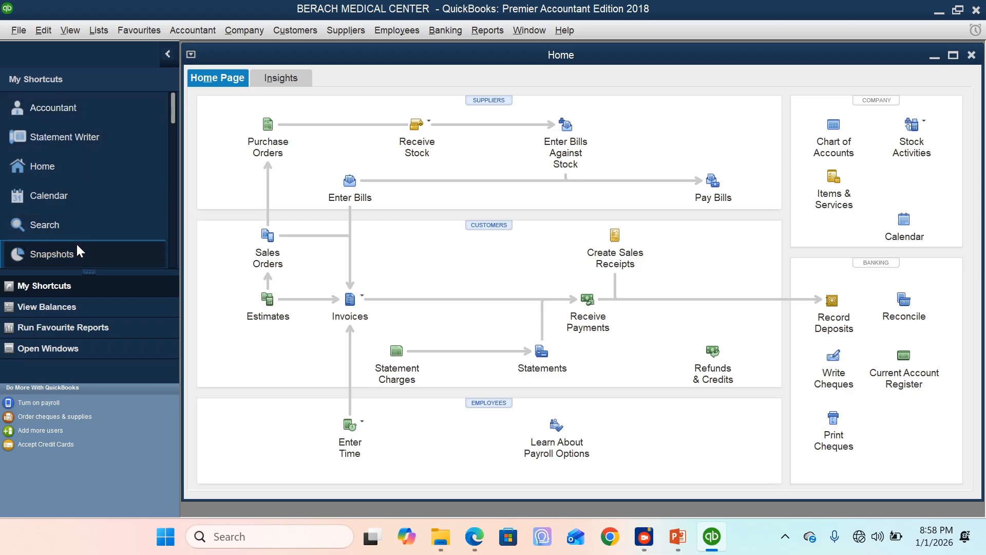
pyautogui.moveTo(59, 272); pyautogui.dragTo(58, 292)
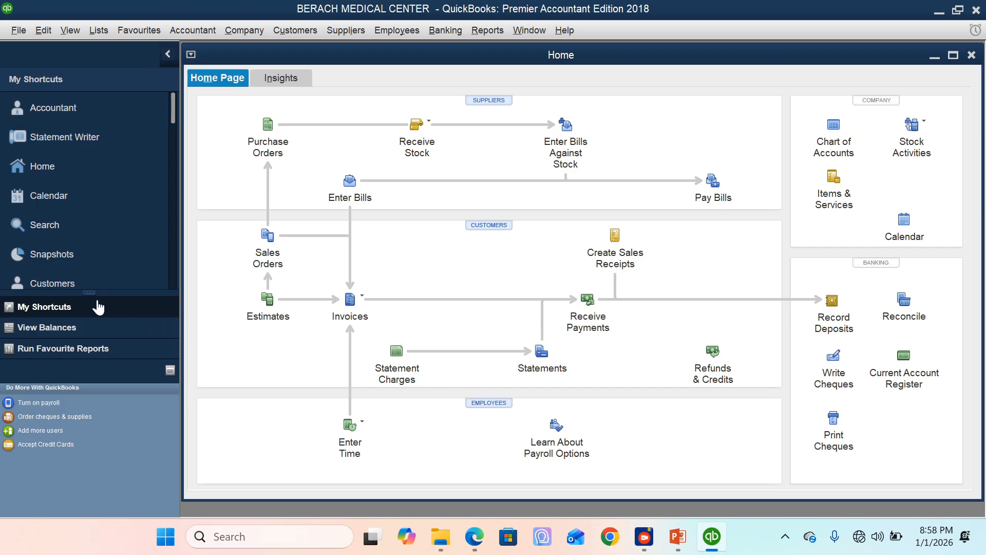
# Step: Open the chart of accounts in a maximised window and start a new account of type Bank
pyautogui.click(832, 134)
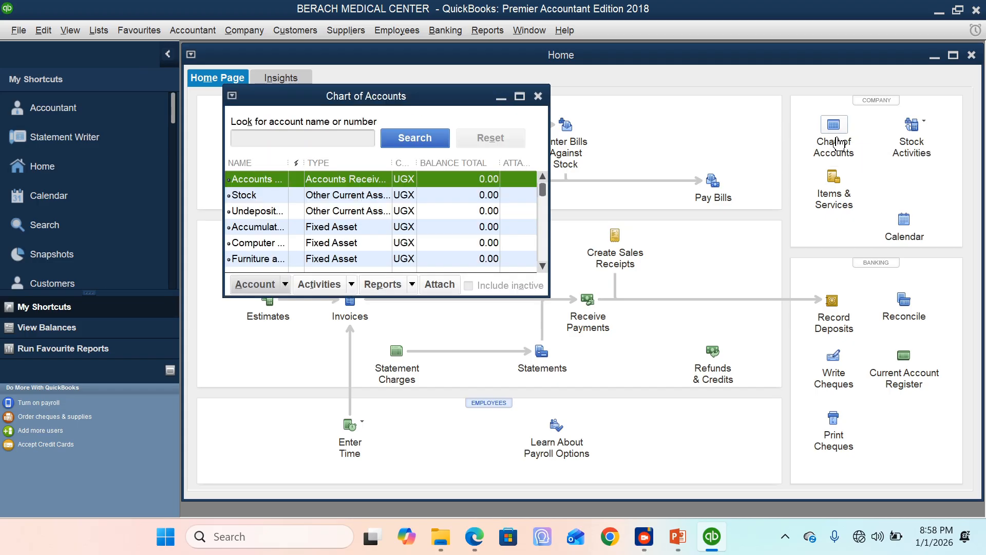
pyautogui.click(520, 96)
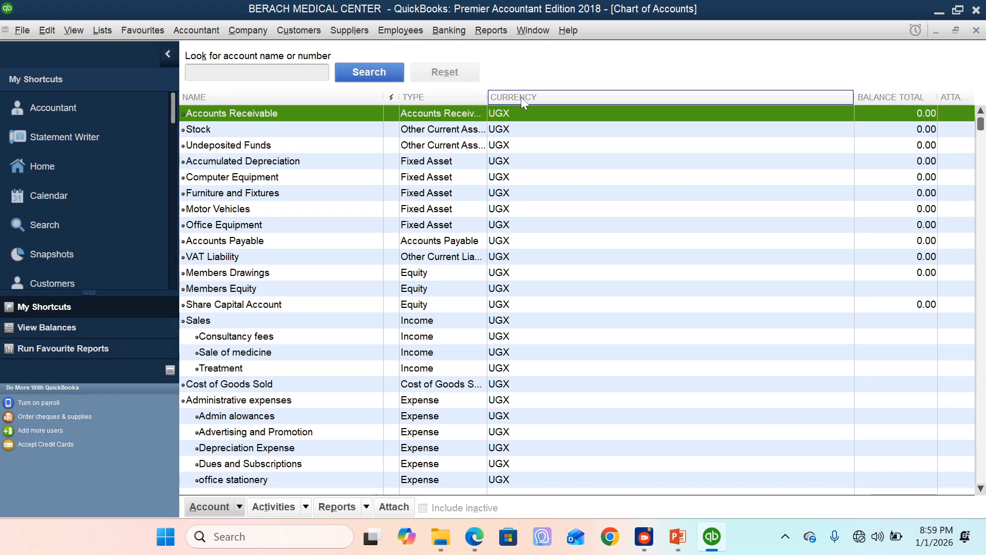
pyautogui.rightClick(332, 160)
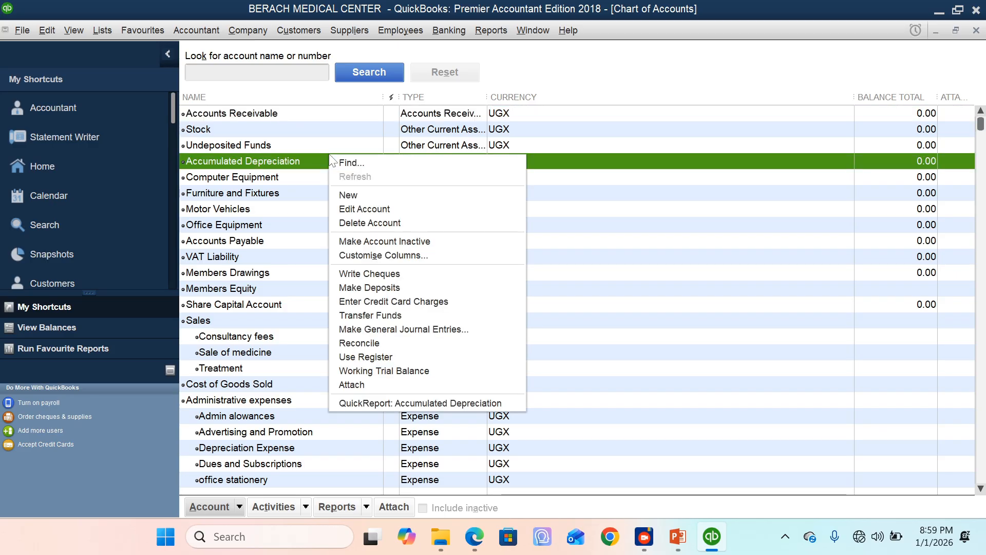
pyautogui.click(344, 195)
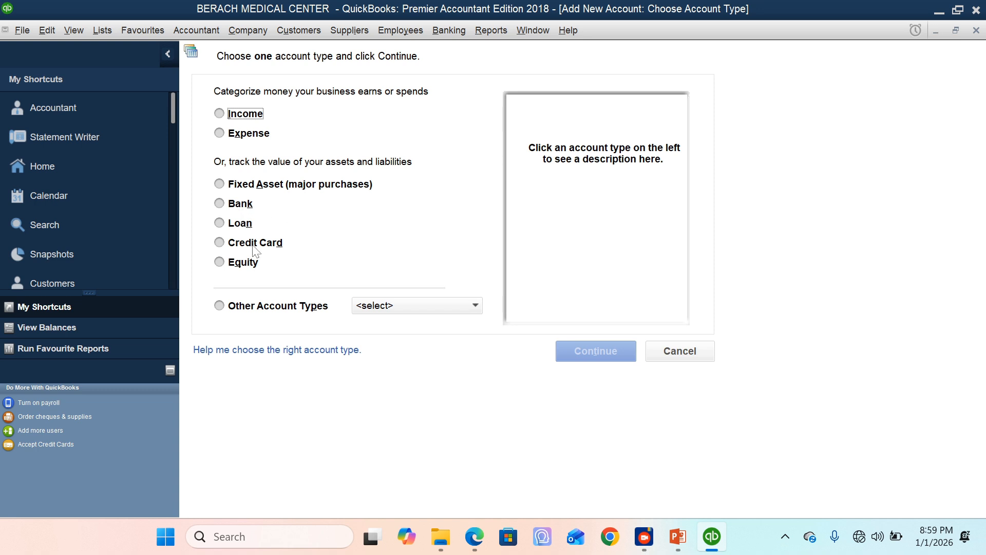
pyautogui.click(219, 204)
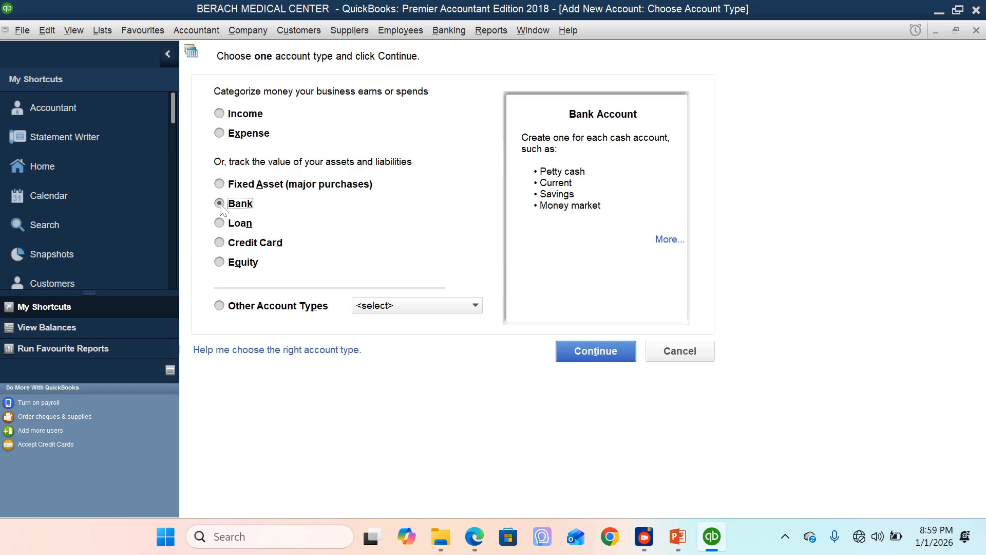
pyautogui.click(596, 354)
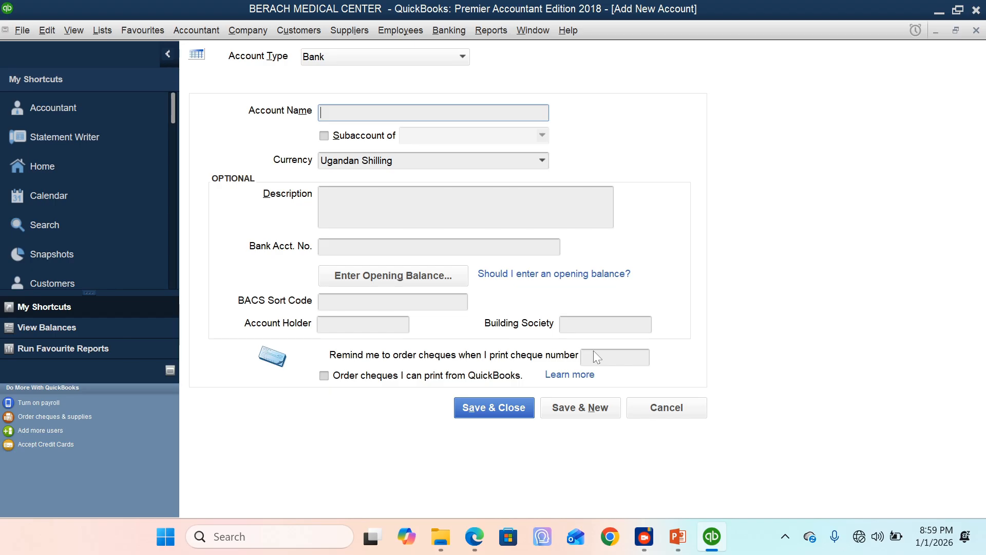
# Step: Name the new account Stanbic Bank and enter its bank account number
pyautogui.write('Stanbic Bank')
pyautogui.click(380, 247)
pyautogui.write('1234567')
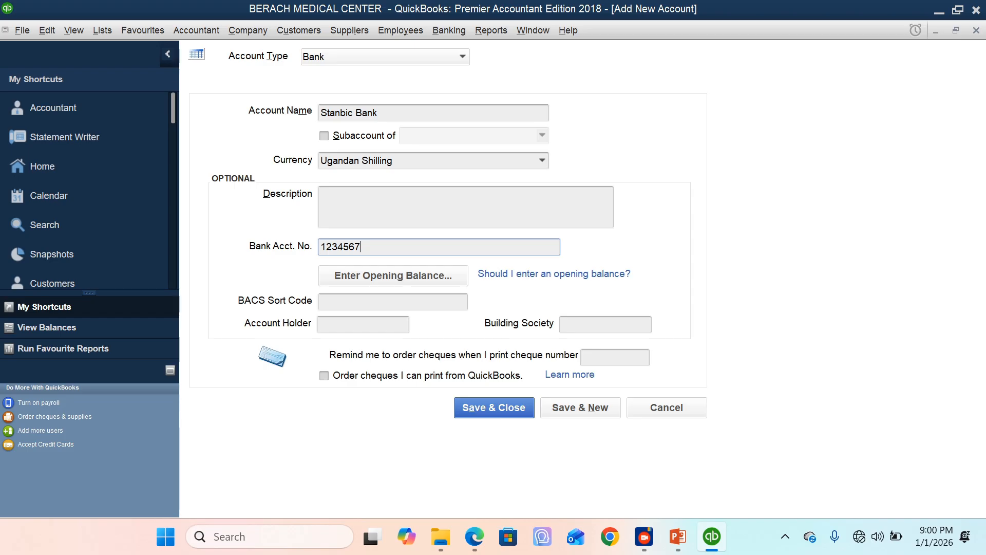
# Step: Enter an opening balance of UGX 30,000,000 with the statement ending date 01/01/2026
pyautogui.click(396, 280)
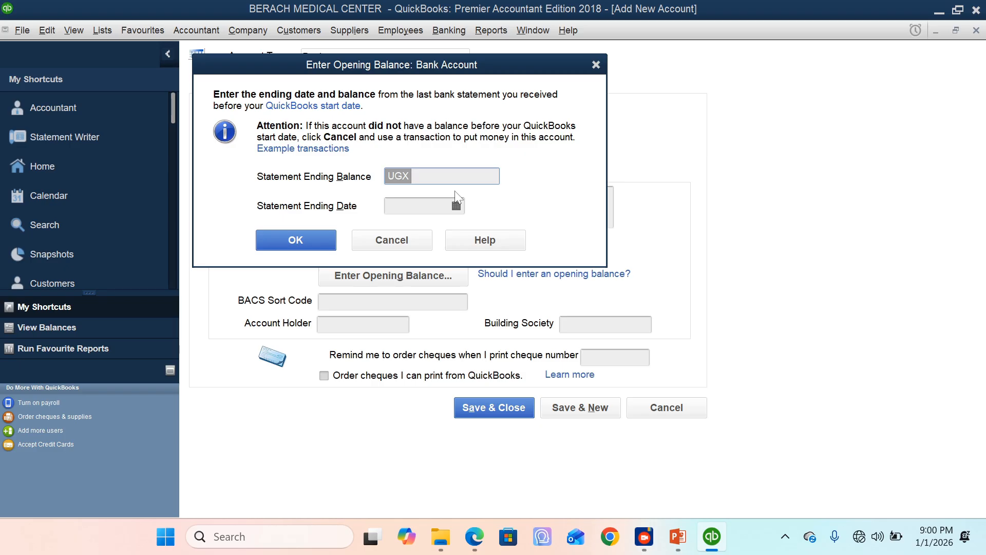
pyautogui.write('30,0')
pyautogui.write('00,')
pyautogui.write('000')
pyautogui.click(455, 206)
pyautogui.click(456, 206)
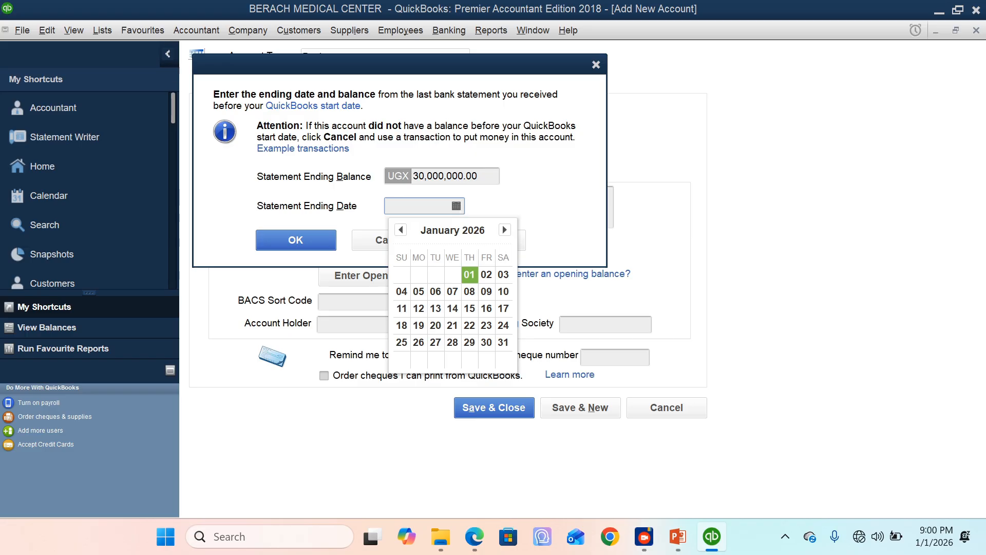
pyautogui.click(469, 275)
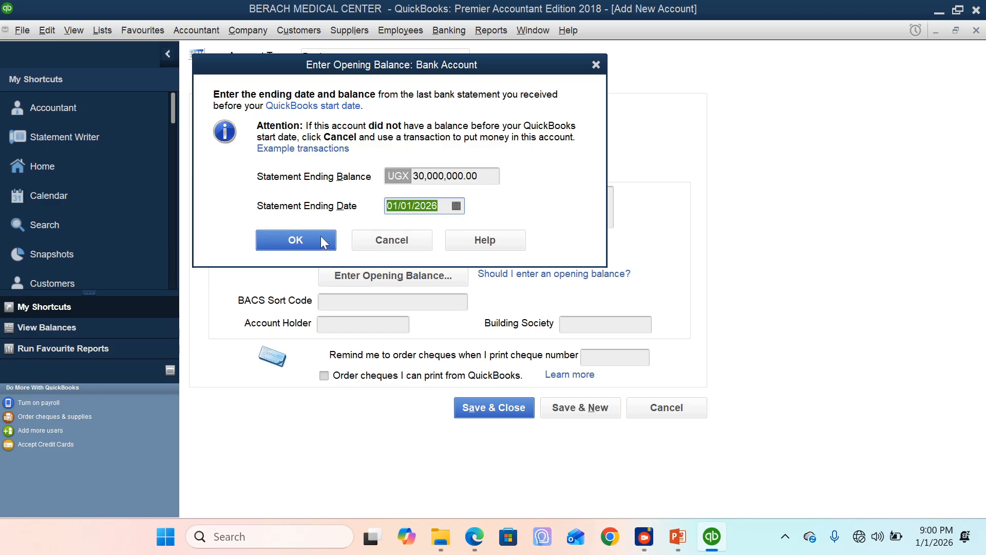
# Step: Change the statement ending date to 11/01/2025 and save the Stanbic Bank account, continuing with another new account
pyautogui.click(456, 206)
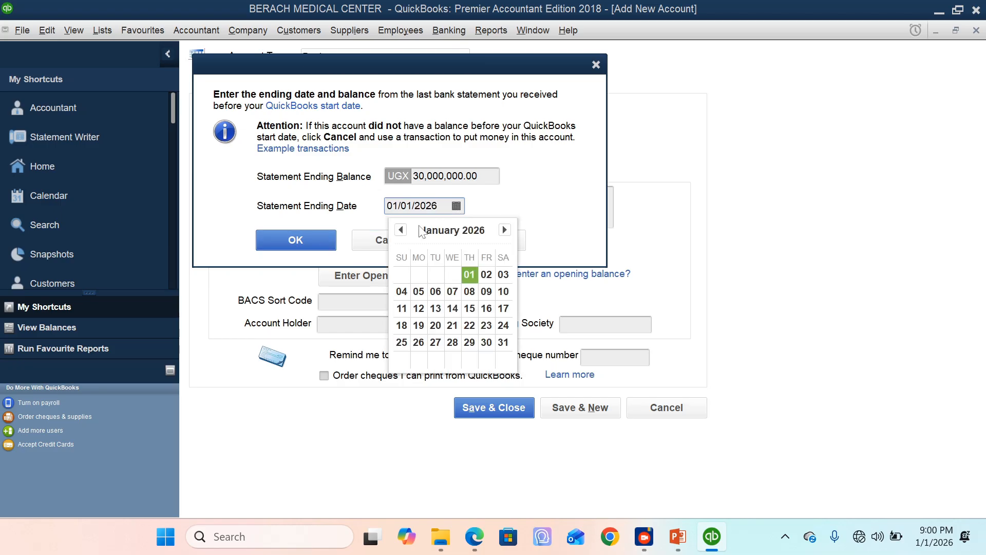
pyautogui.click(401, 230)
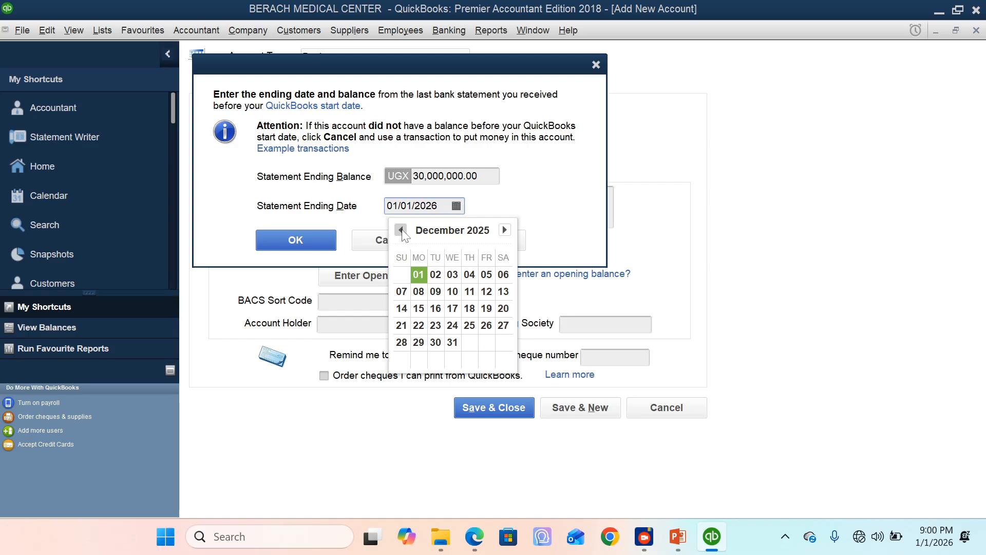
pyautogui.click(401, 230)
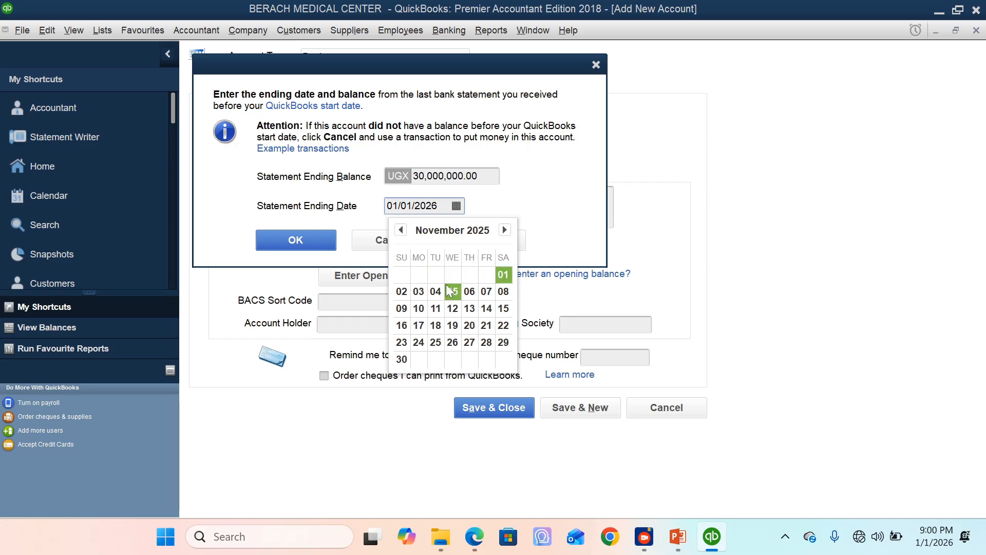
pyautogui.click(504, 274)
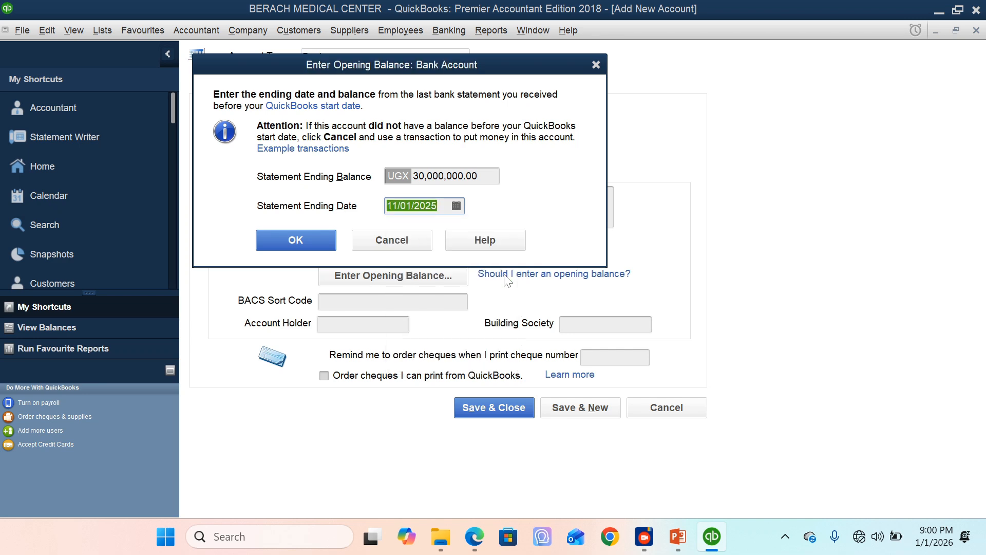
pyautogui.click(314, 245)
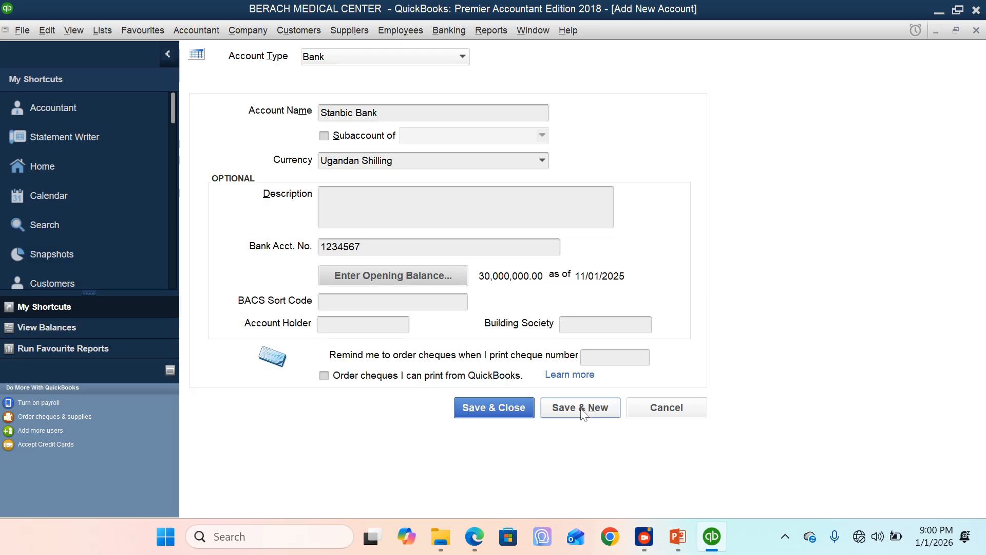
pyautogui.click(594, 405)
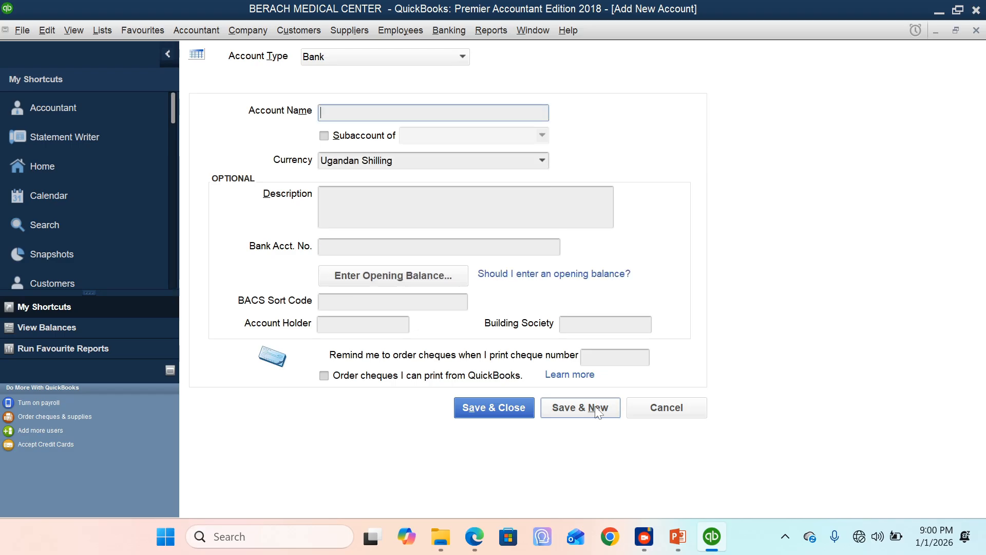
# Step: Save a second bank account named Cash in Hand and close the chart of accounts
pyautogui.write('Cash in Hand')
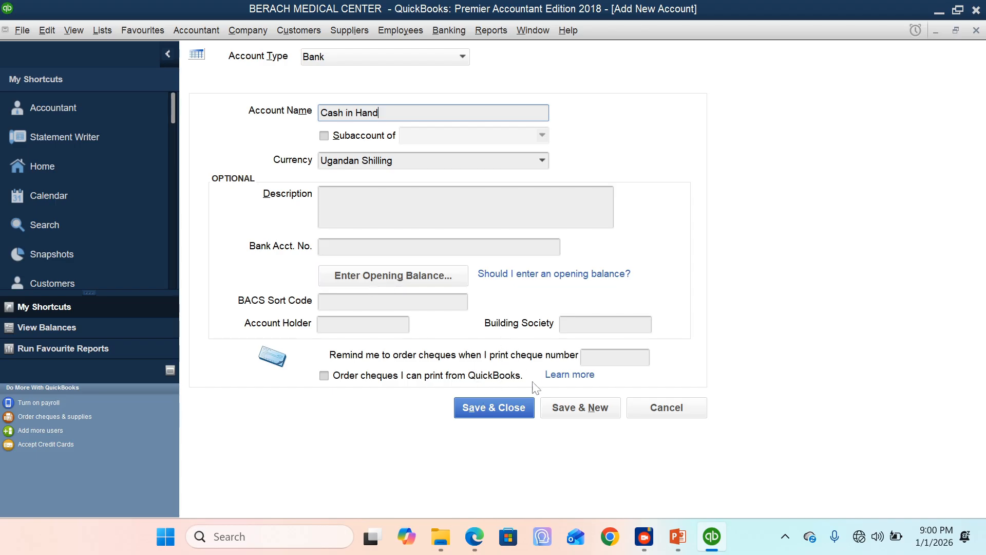
pyautogui.click(512, 414)
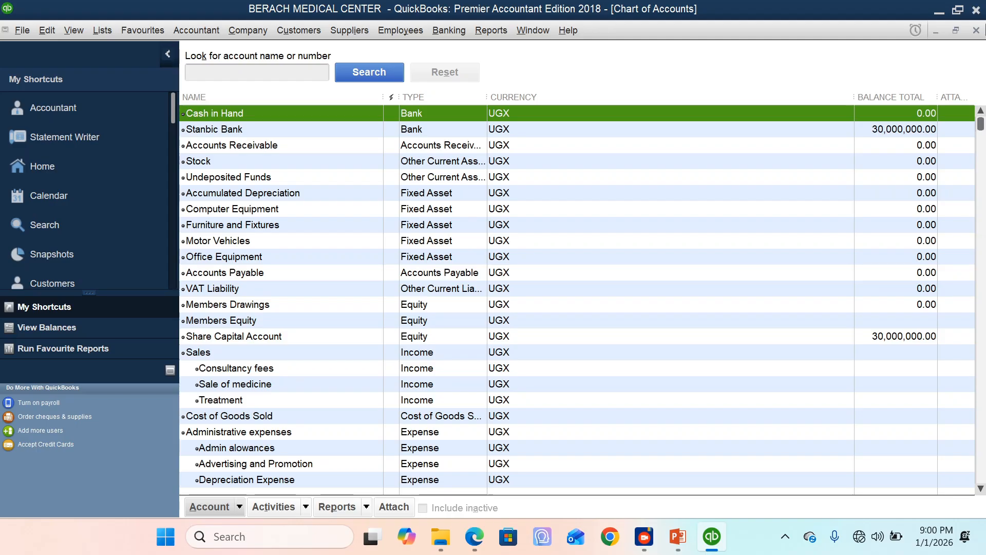
pyautogui.click(977, 31)
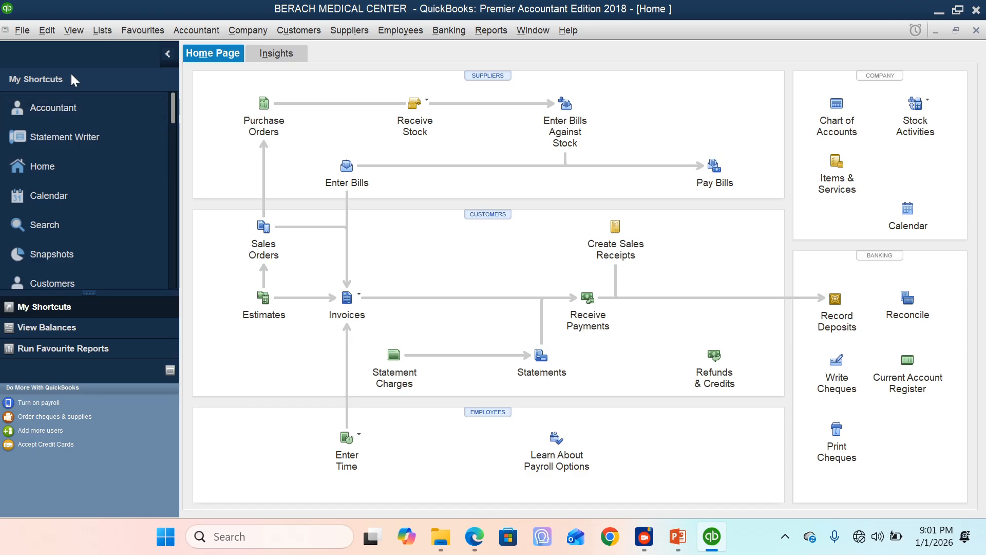
# Step: Switch the company Payments preference for using Undeposited Funds as the default deposit account on and back off, then accept the preferences
pyautogui.click(54, 29)
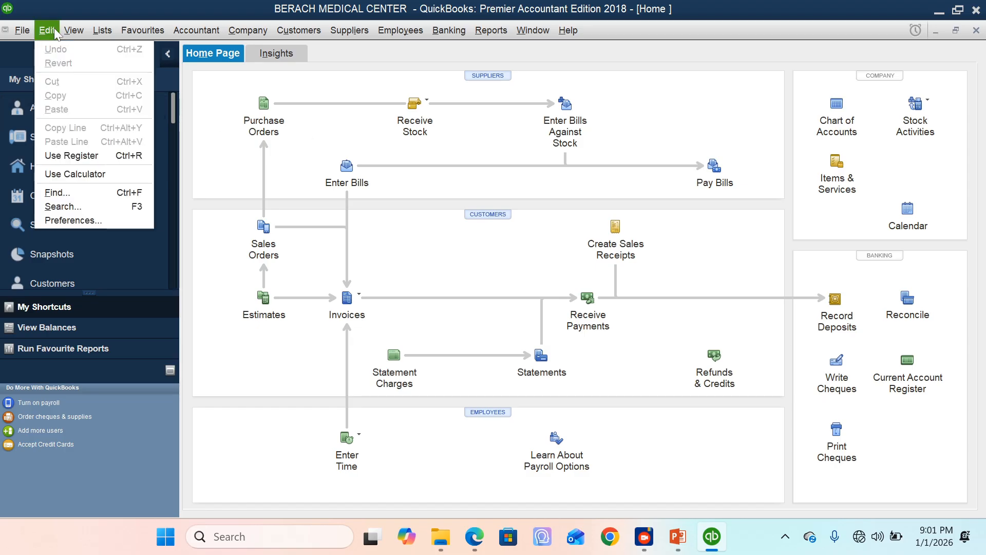
pyautogui.click(66, 221)
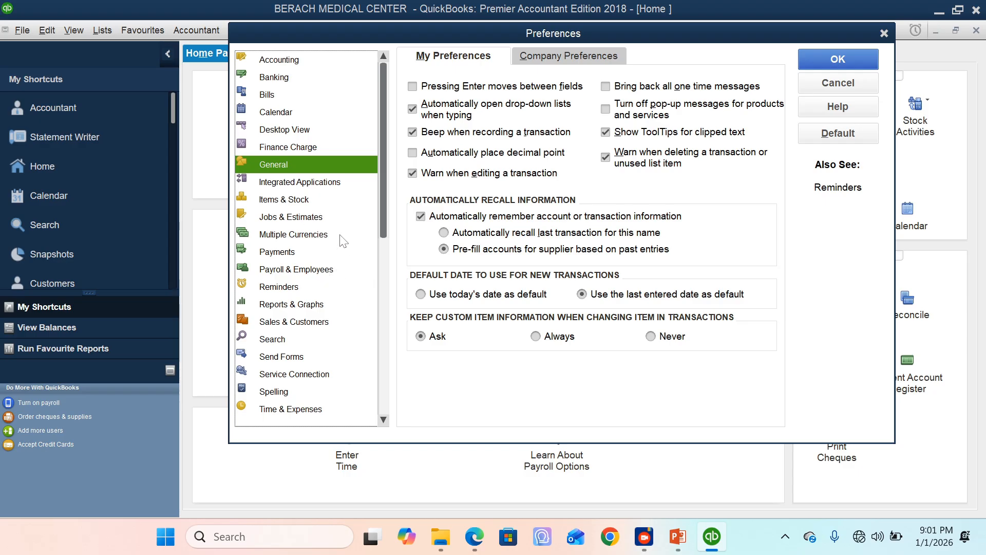
pyautogui.click(296, 254)
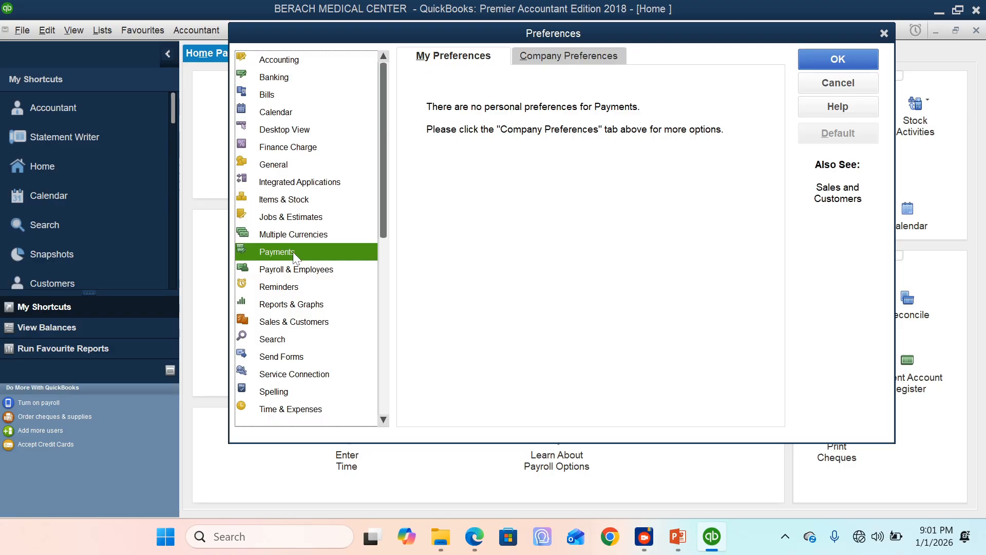
pyautogui.click(561, 58)
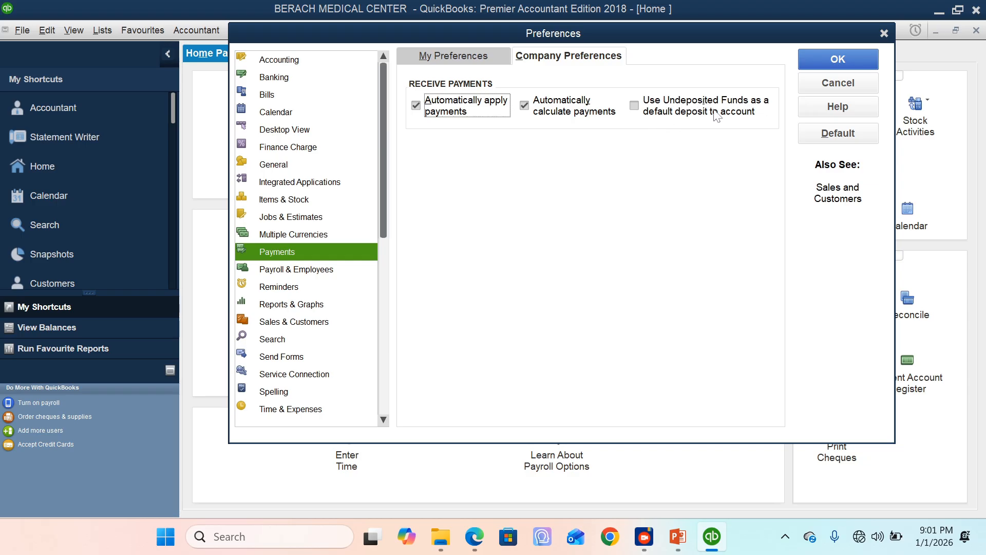
pyautogui.click(635, 108)
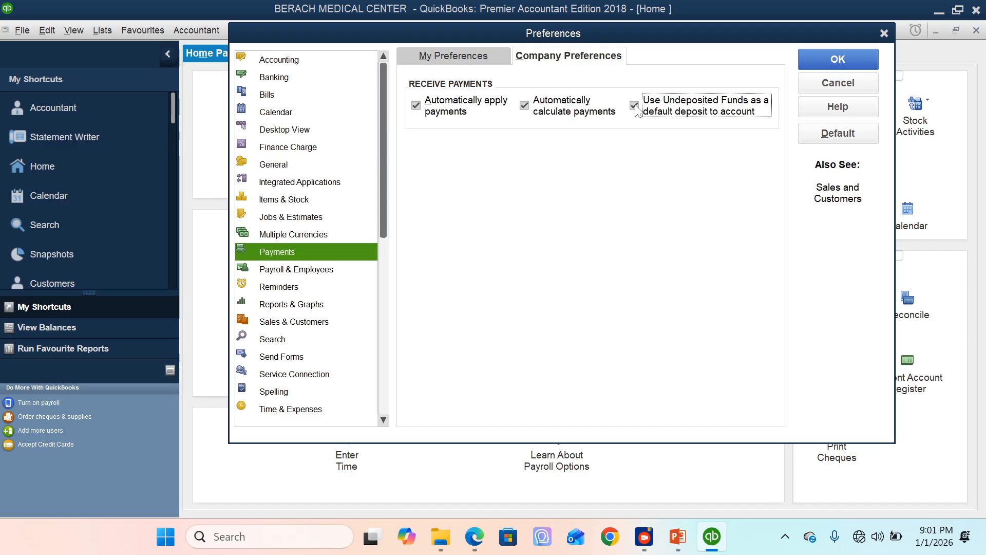
pyautogui.click(636, 110)
pyautogui.click(828, 57)
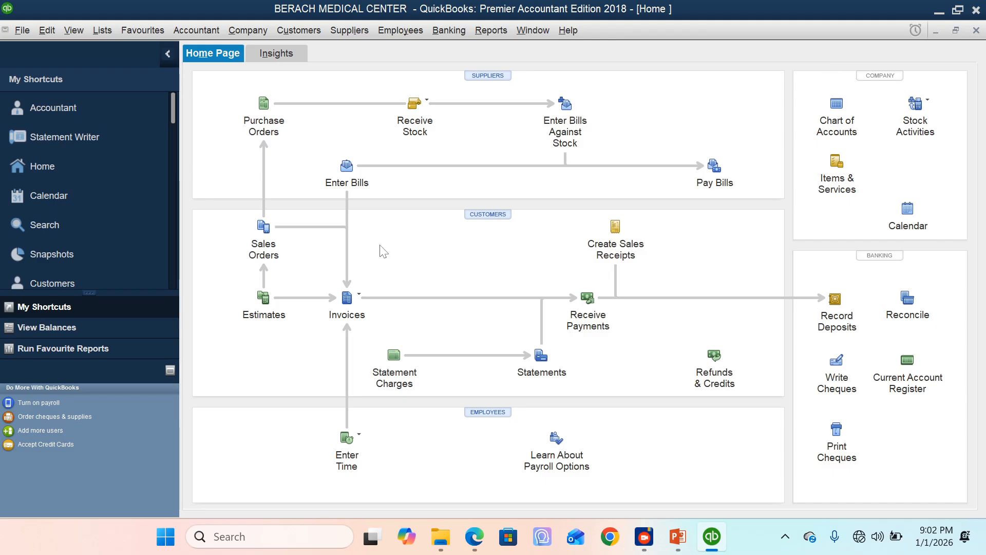
# Step: Switch Use account numbers on and back off in the company Accounting preferences, then accept the preferences
pyautogui.click(46, 31)
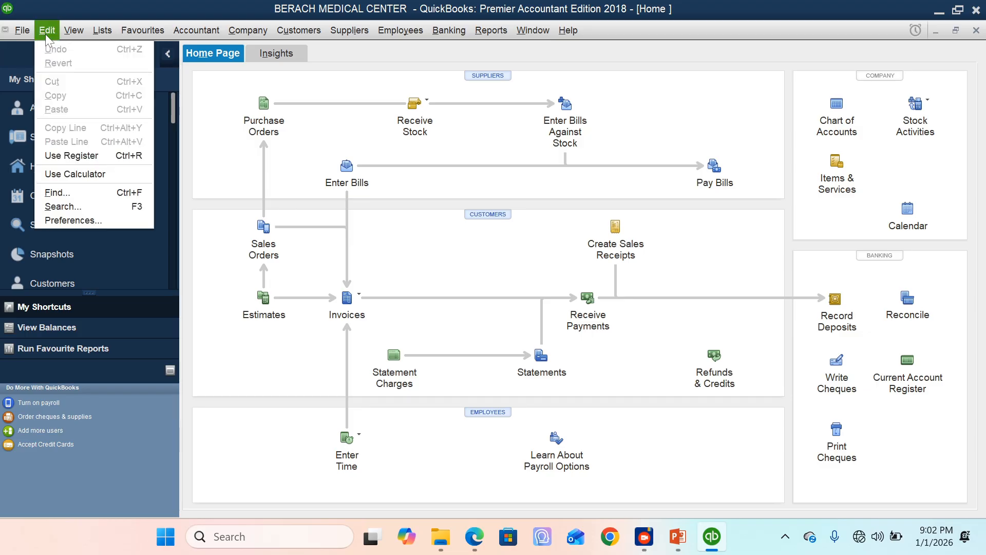
pyautogui.click(73, 220)
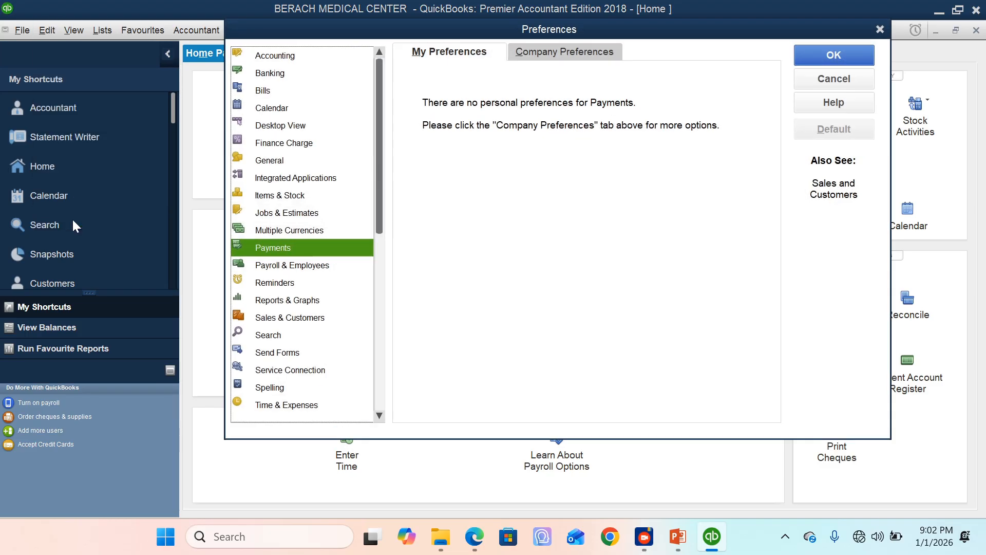
pyautogui.click(281, 55)
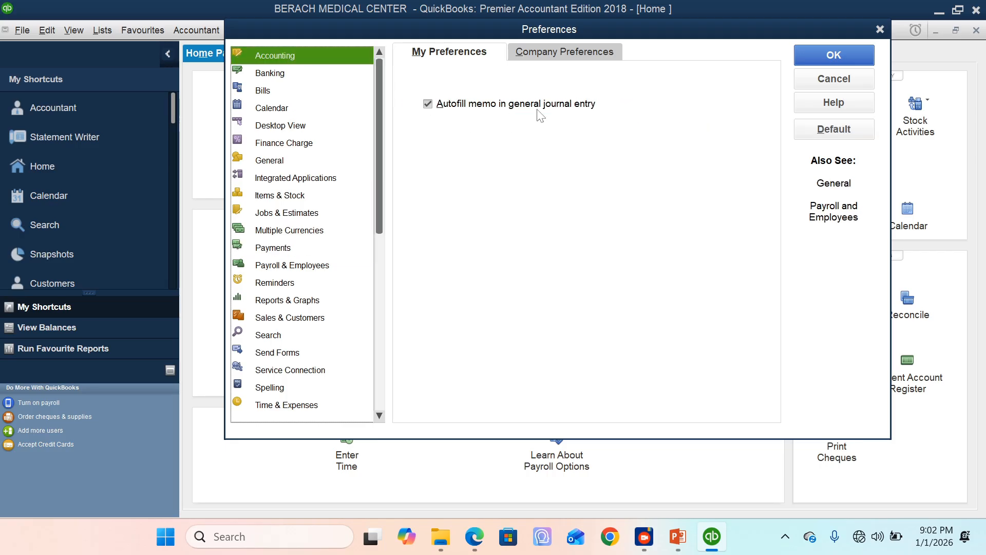
pyautogui.click(556, 57)
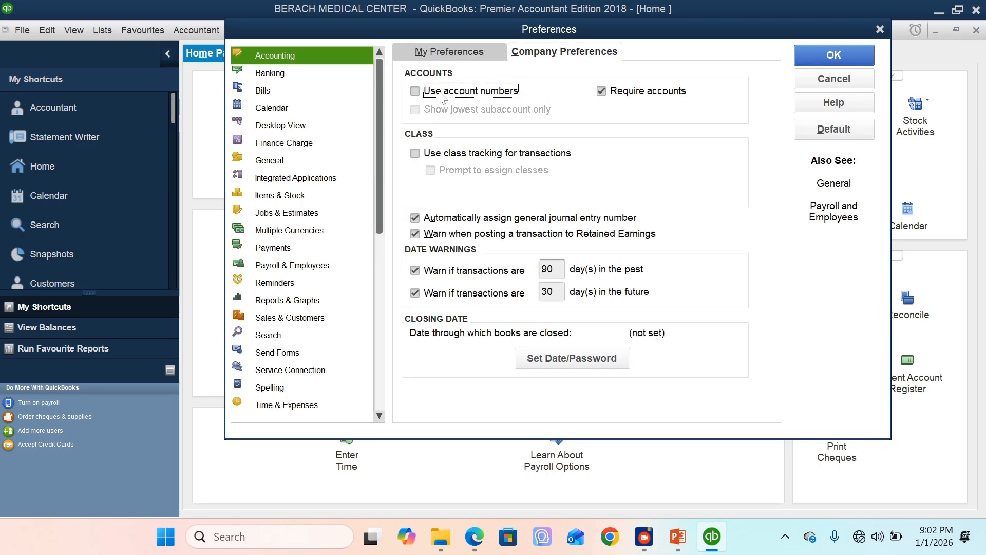
pyautogui.click(415, 91)
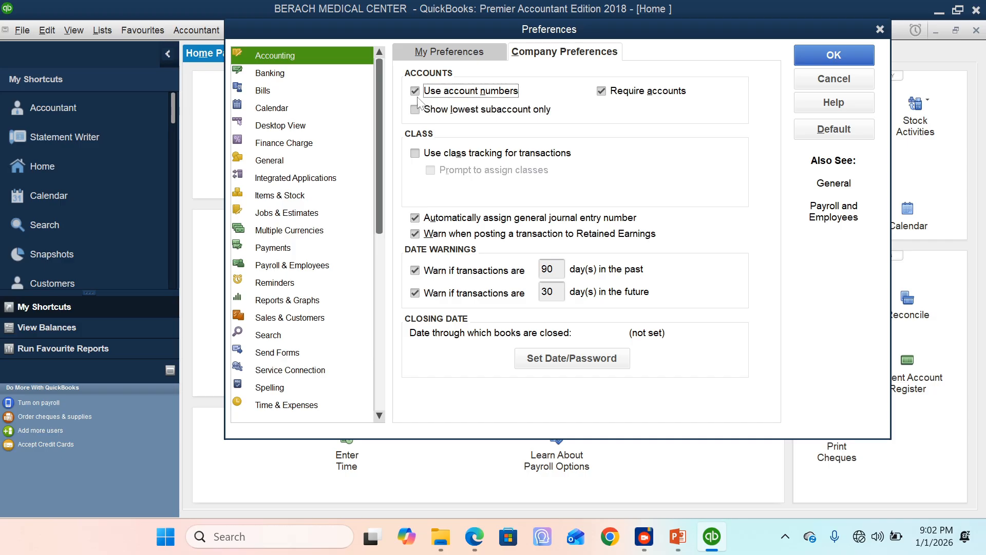
pyautogui.click(417, 95)
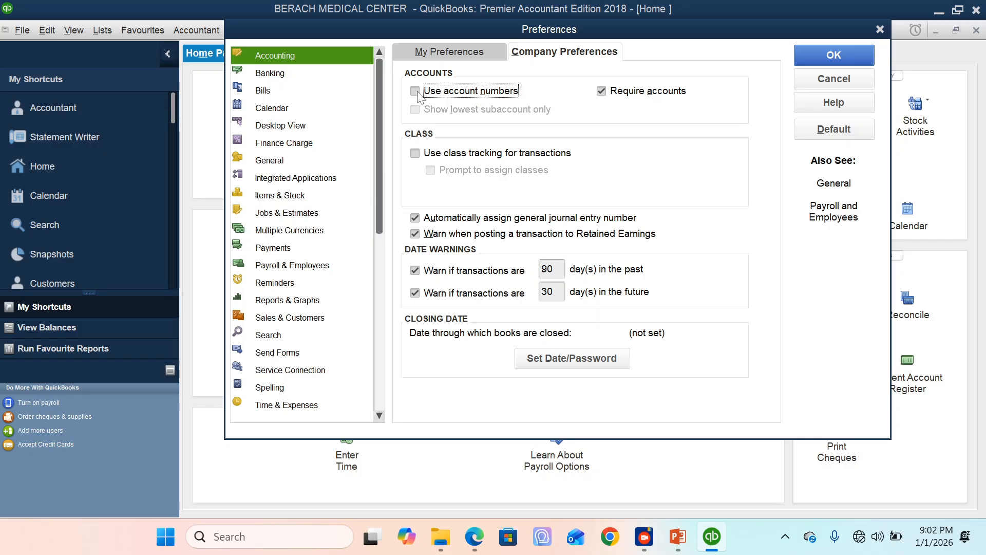
pyautogui.click(416, 92)
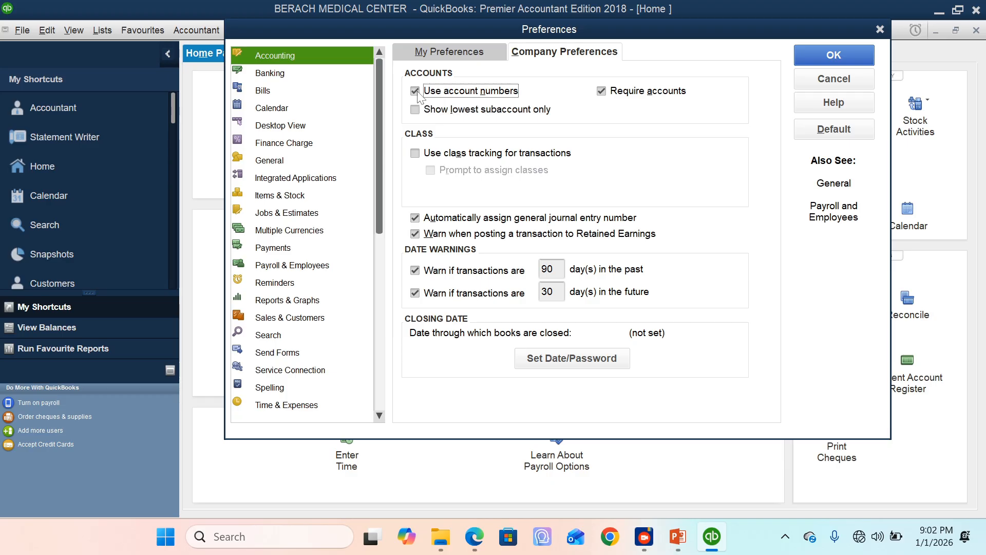
pyautogui.click(420, 97)
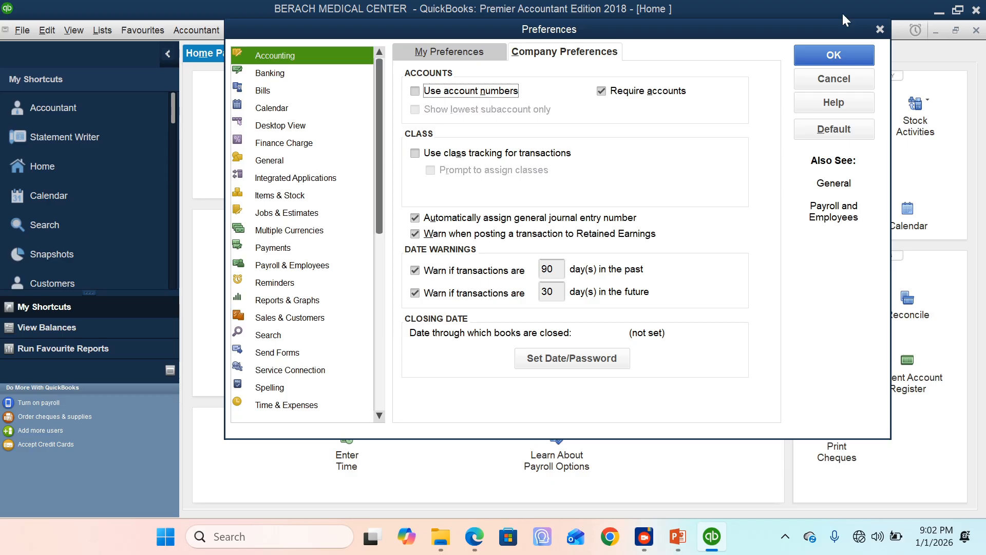
pyautogui.click(847, 53)
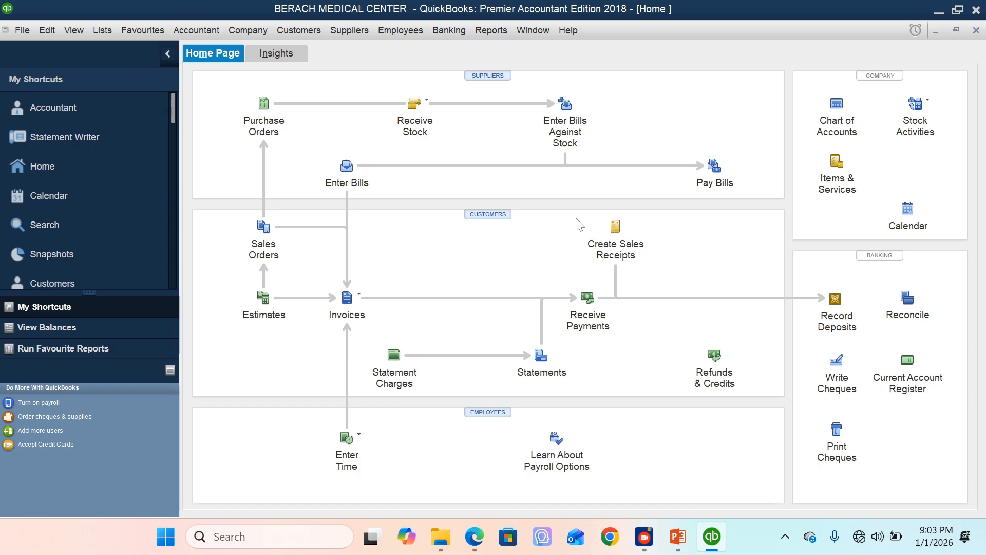
# Step: Start a sales receipt for the customer Cash sales and set it to deposit to Cash in Hand
pyautogui.click(616, 232)
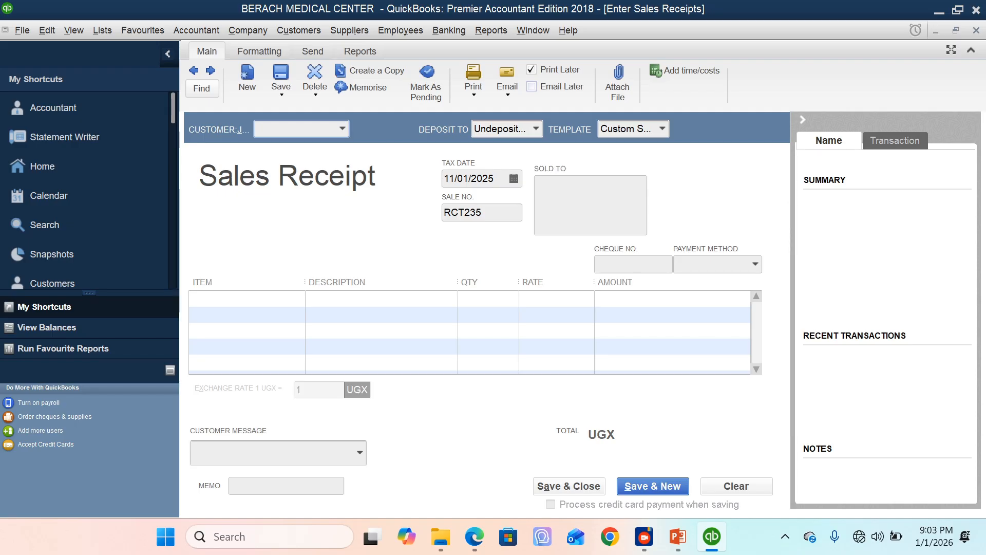
pyautogui.write('Cash sales')
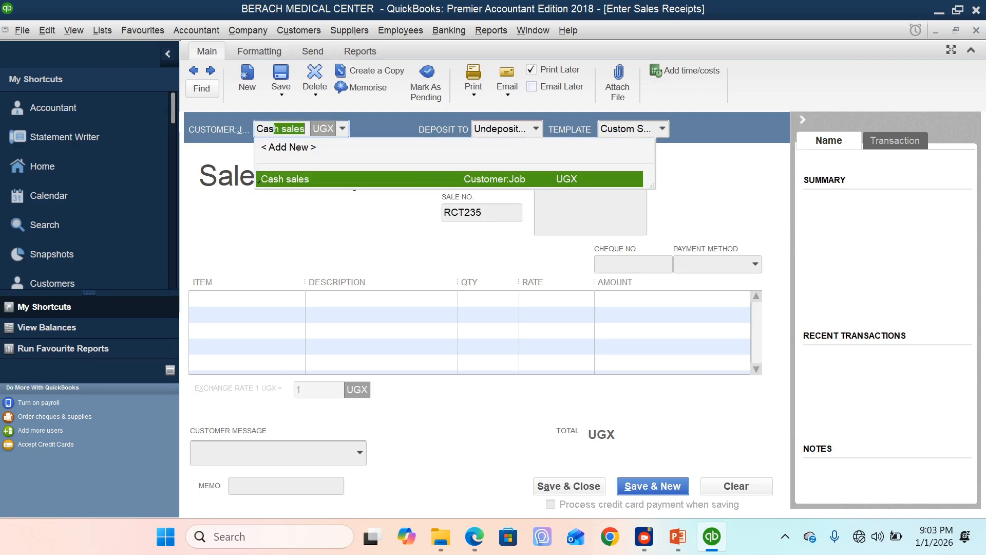
pyautogui.click(304, 181)
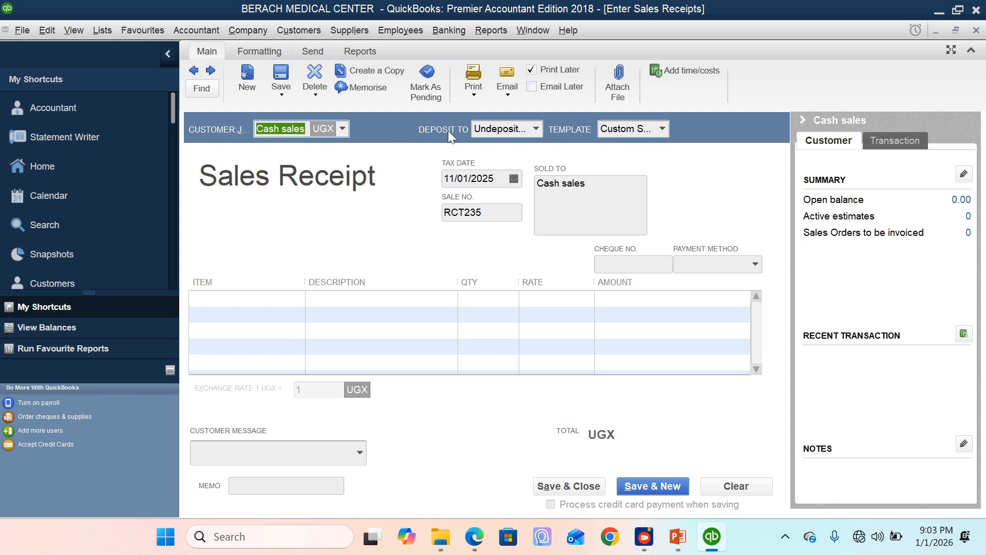
pyautogui.click(537, 128)
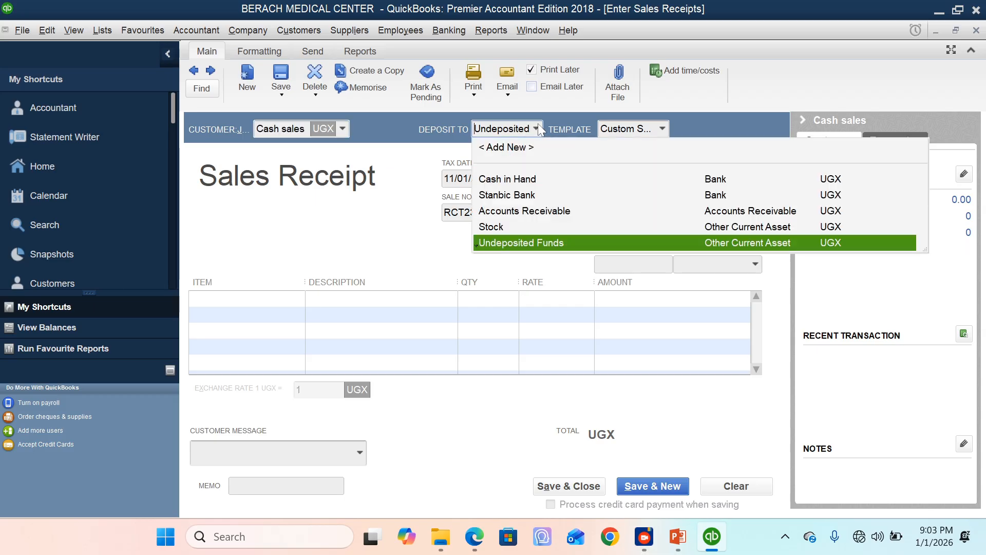
pyautogui.click(517, 181)
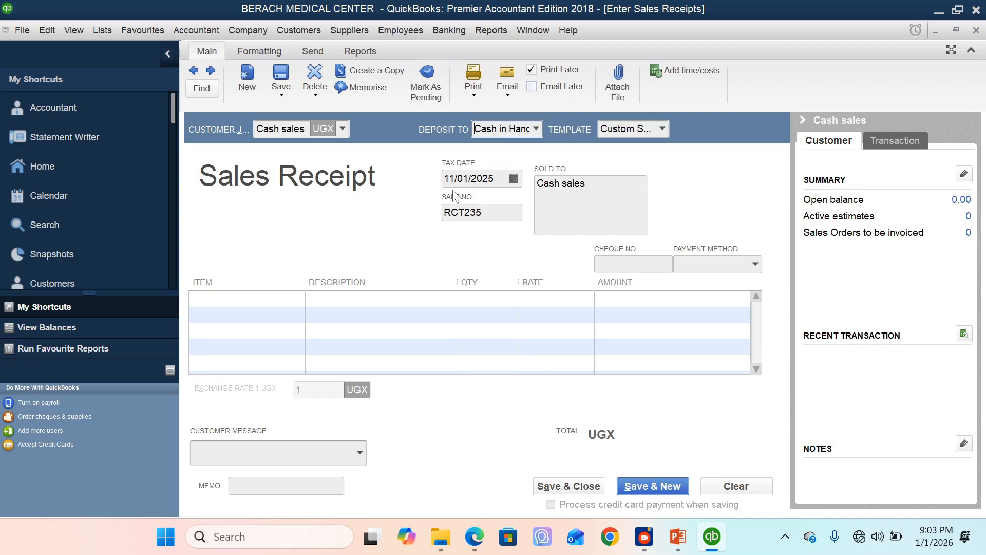
# Step: Date the sales receipt 12/15/2025 and set its sale number to RCT001
pyautogui.click(515, 179)
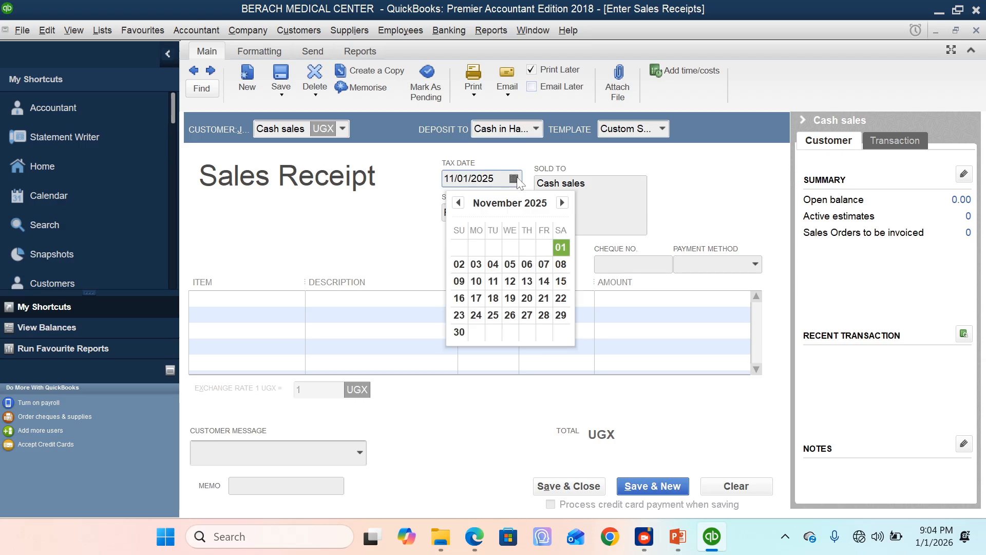
pyautogui.click(562, 202)
pyautogui.click(561, 202)
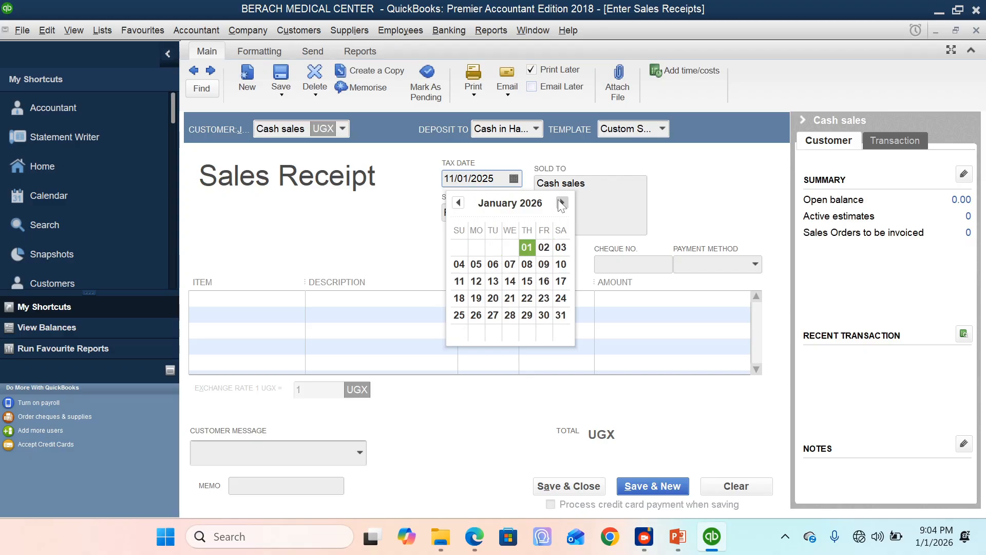
pyautogui.click(458, 203)
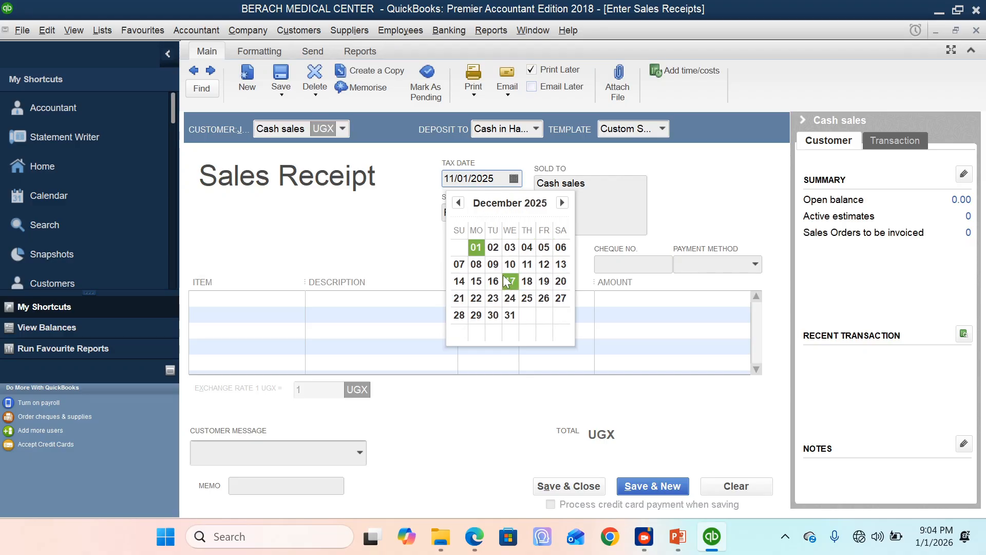
pyautogui.click(476, 281)
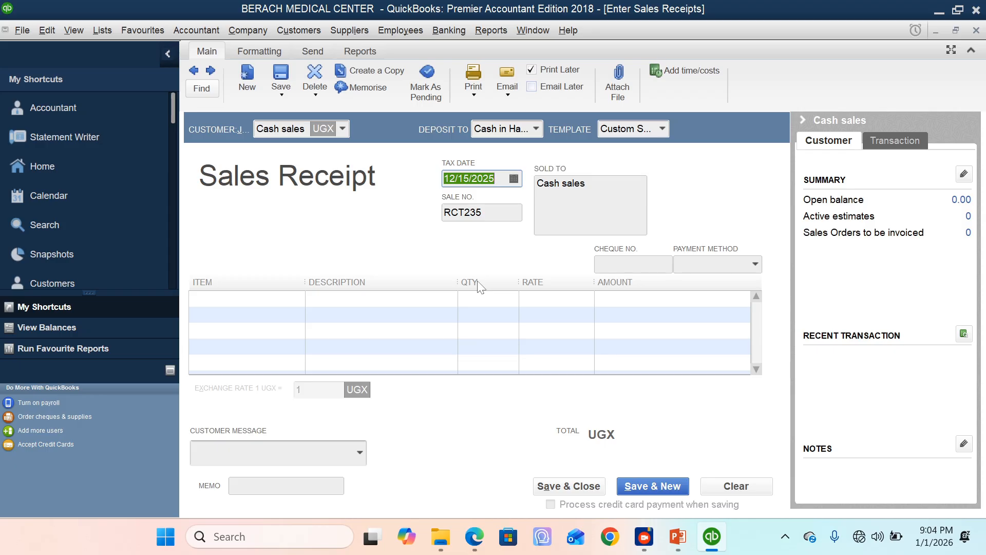
pyautogui.press('Tab')
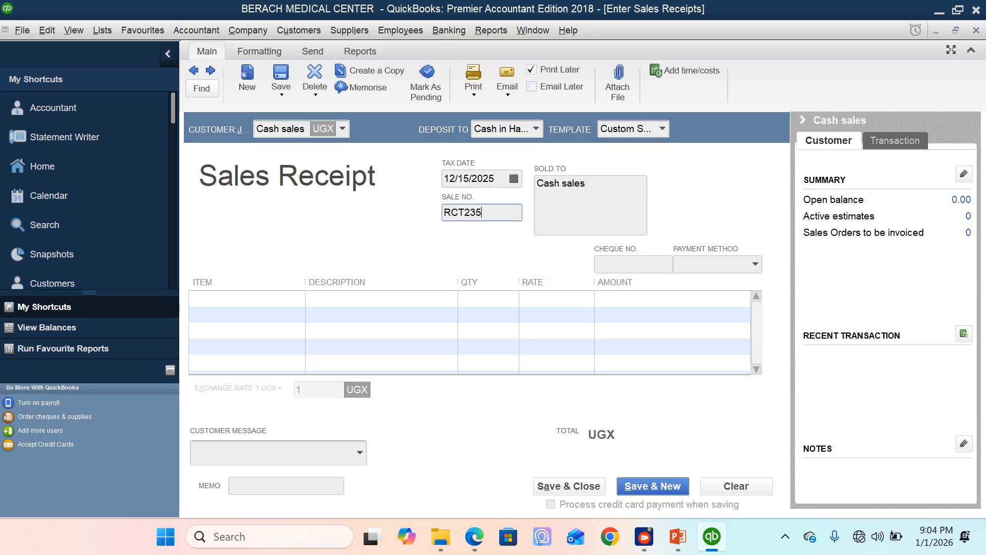
pyautogui.press('BackSpace')
pyautogui.write('RCT001')
# Step: Add the Medical consultancy fees item to the first line of the receipt with a quantity of 3
pyautogui.click(245, 299)
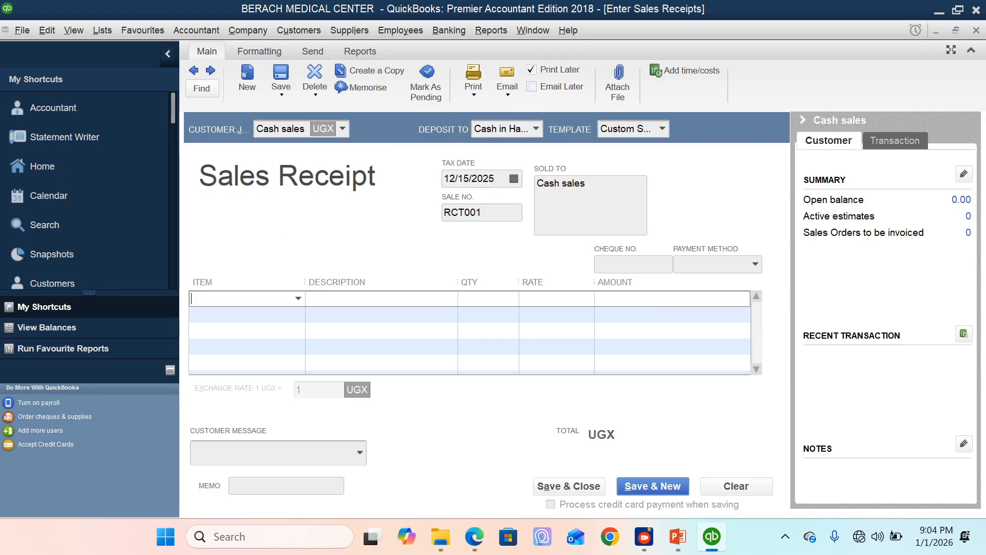
pyautogui.click(298, 299)
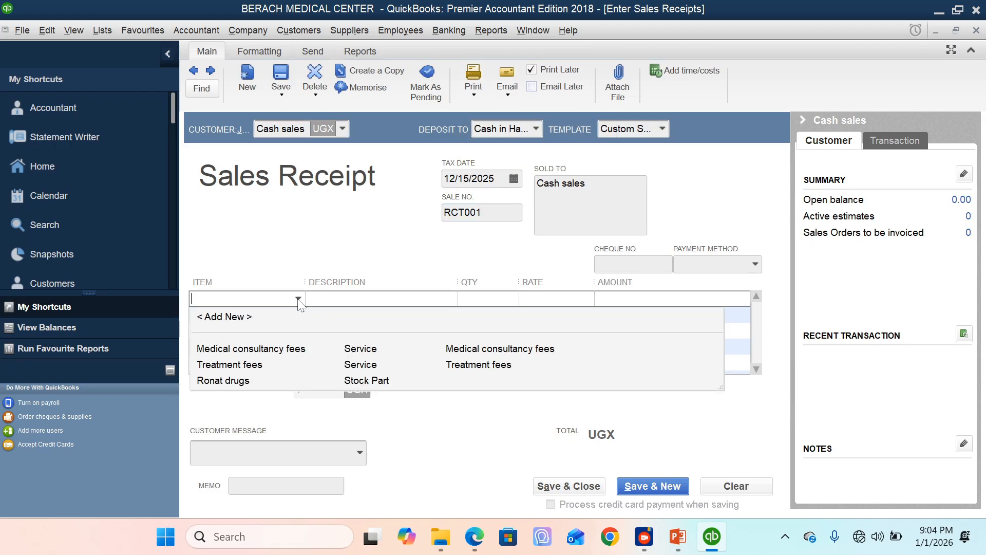
pyautogui.click(251, 349)
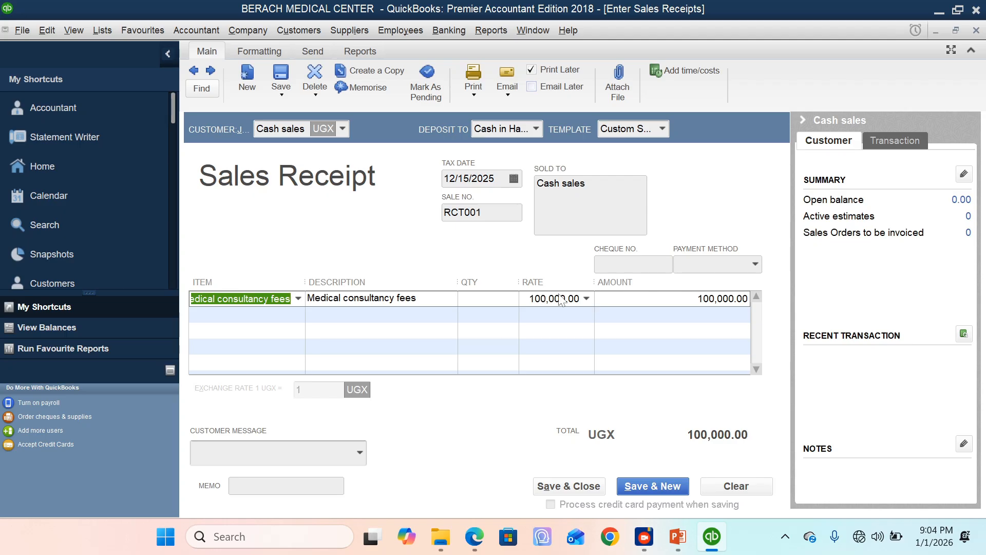
pyautogui.click(483, 299)
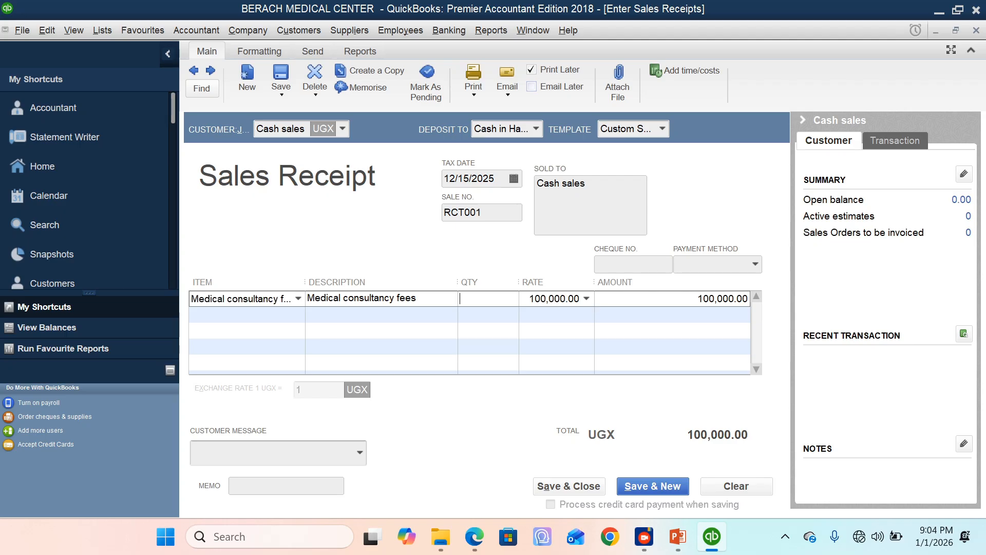
pyautogui.write('3')
pyautogui.click(688, 299)
# Step: Enter the memo "medical consultancy sales payment", then save and close the receipt without making any spelling corrections
pyautogui.click(252, 486)
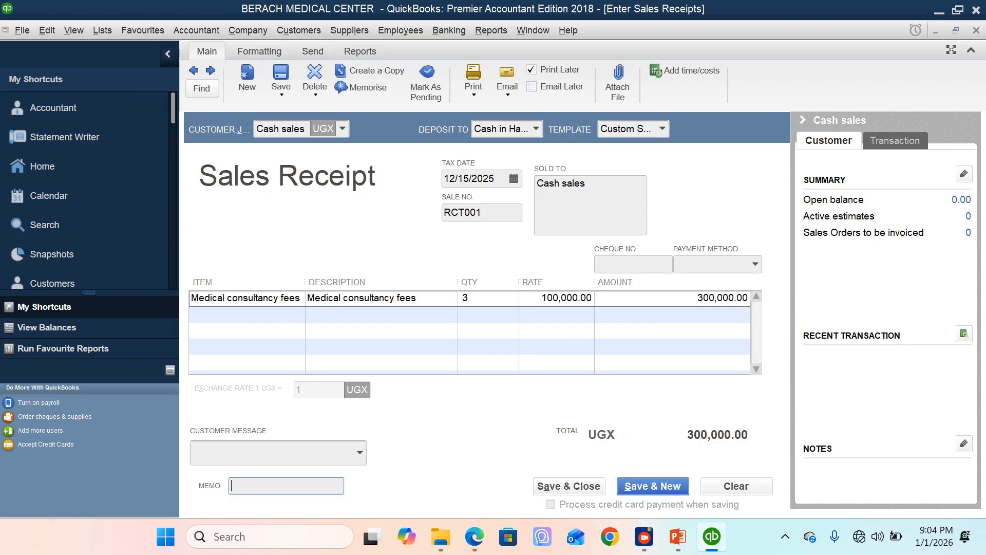
pyautogui.write('medical ')
pyautogui.write('consulta')
pyautogui.write('nc')
pyautogui.write('y sa')
pyautogui.write('les ')
pyautogui.write('payment')
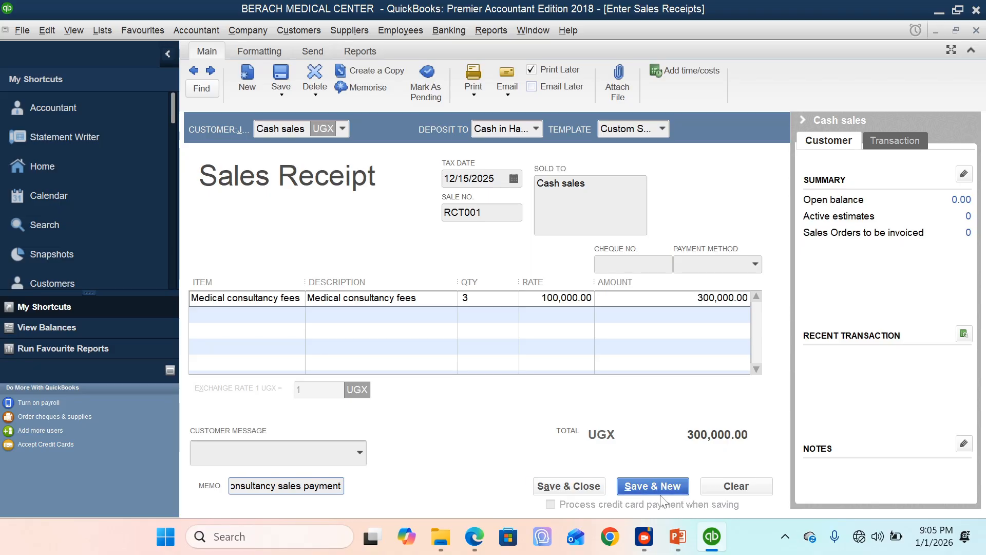
pyautogui.click(580, 491)
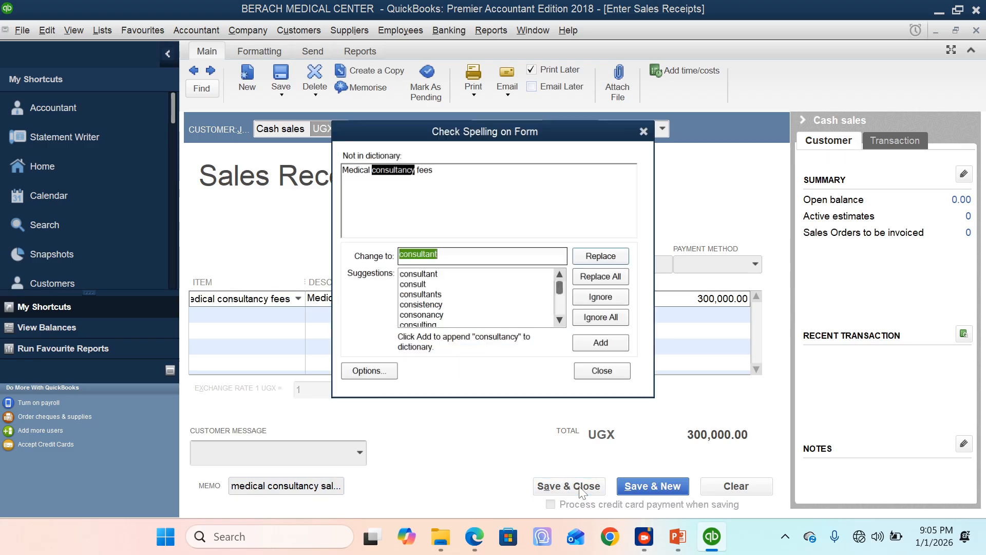
pyautogui.click(619, 371)
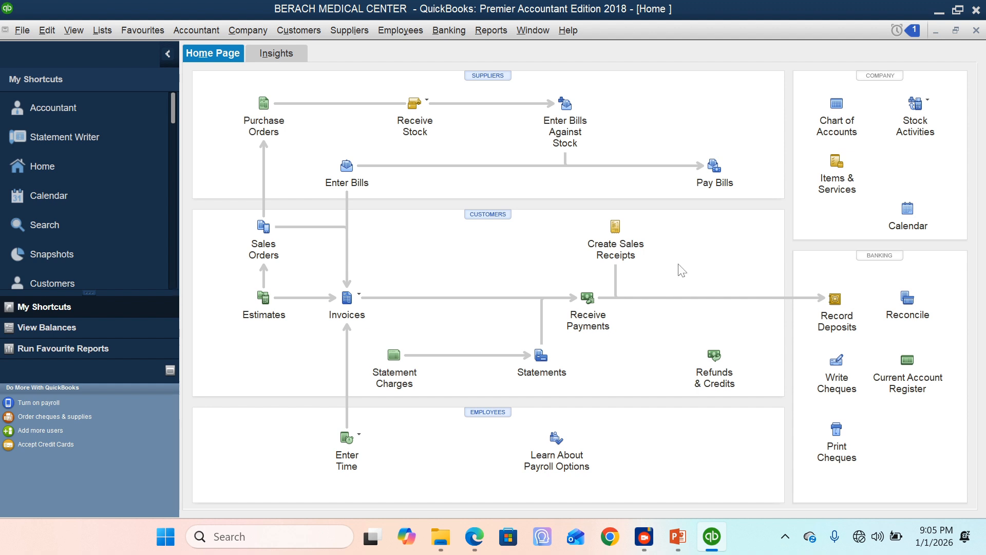
# Step: Start a new sales receipt for the customer Cash sales, depositing to Cash in Hand, and date it 12/17/2025
pyautogui.click(624, 246)
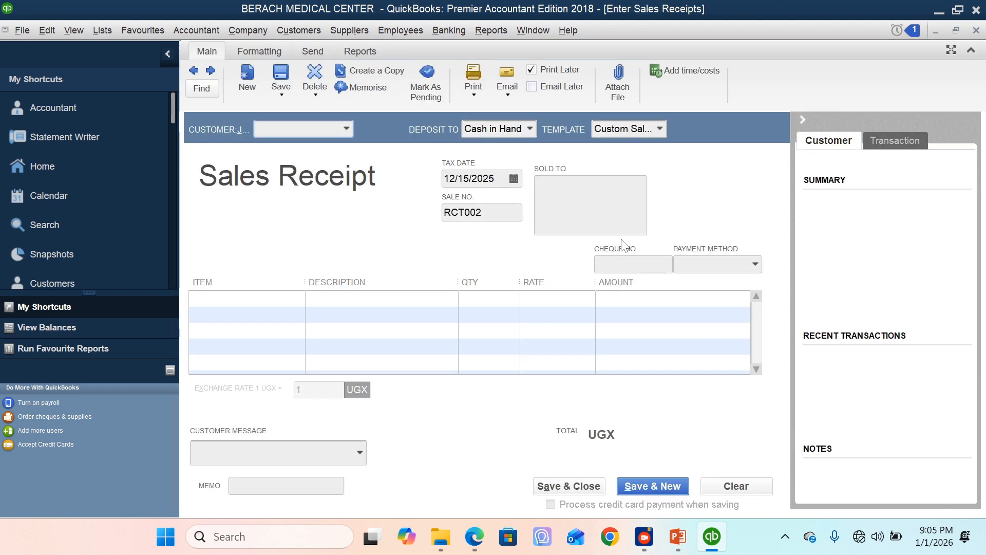
pyautogui.write('Cash sales')
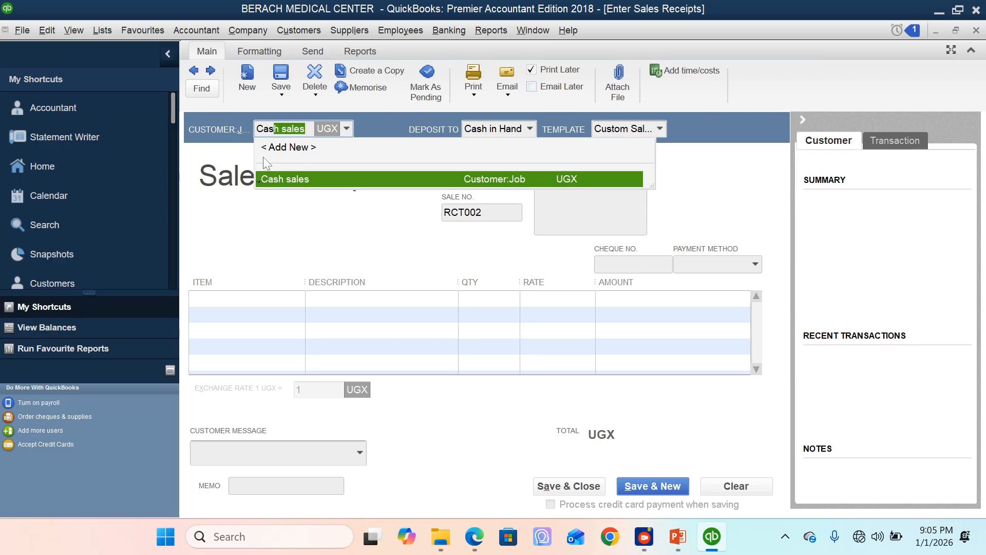
pyautogui.click(314, 179)
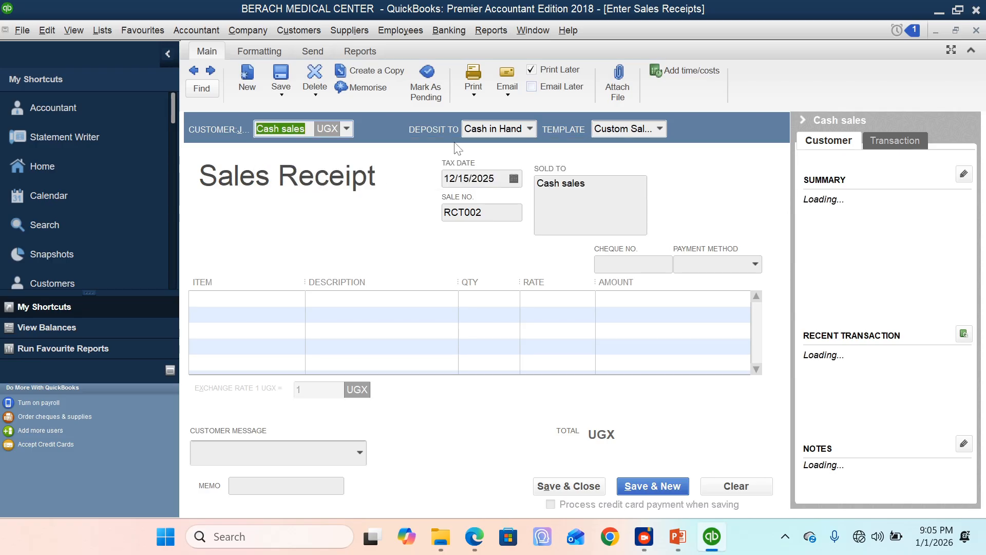
pyautogui.press('Tab')
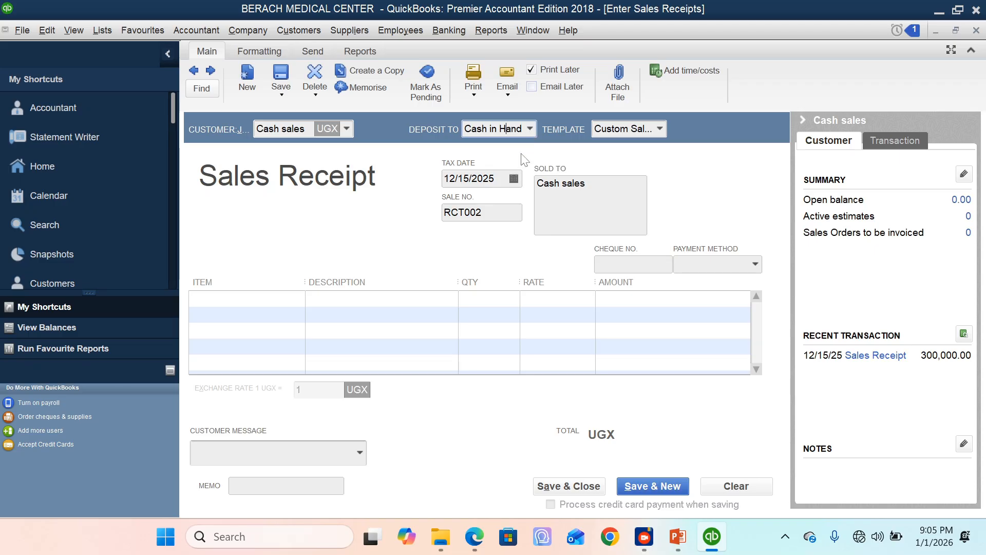
pyautogui.click(514, 179)
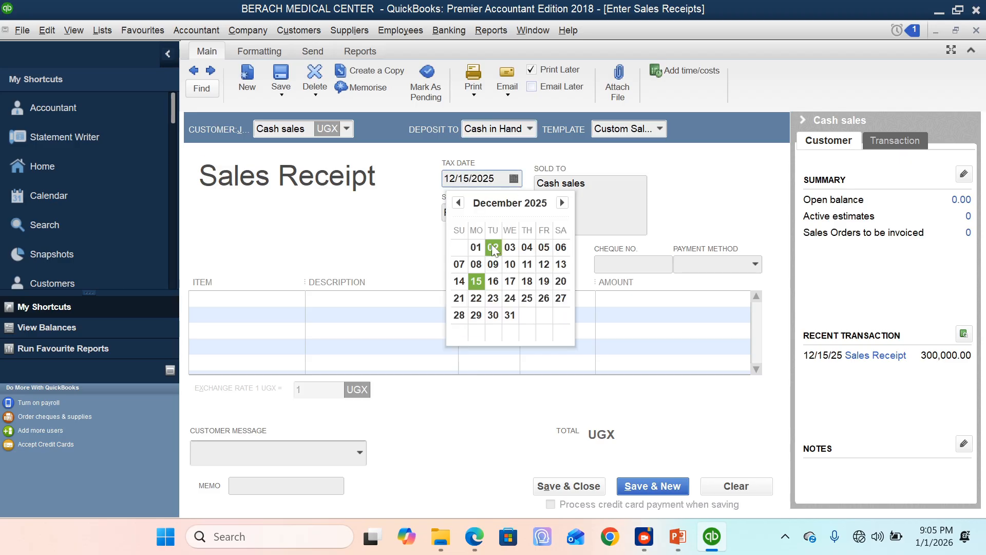
pyautogui.click(510, 281)
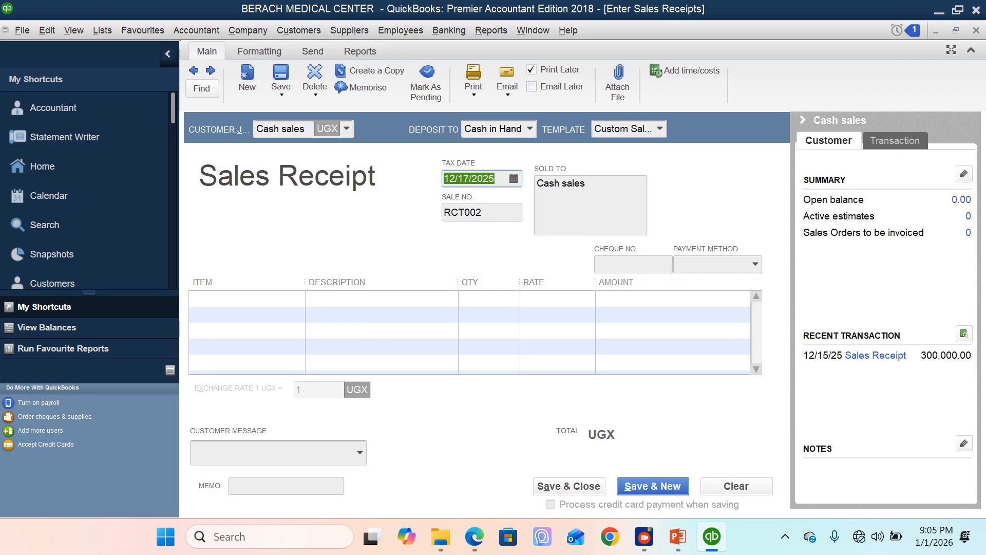
# Step: Add the Treatment fees item to the receipt's first line at a rate of 500,000 and permanently dismiss the price level message
pyautogui.click(298, 300)
pyautogui.click(298, 300)
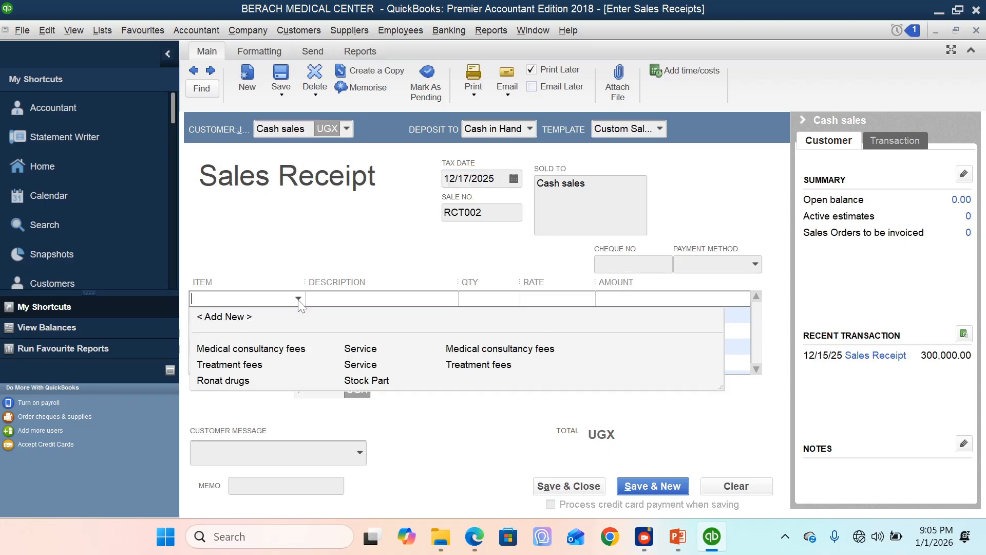
pyautogui.click(240, 365)
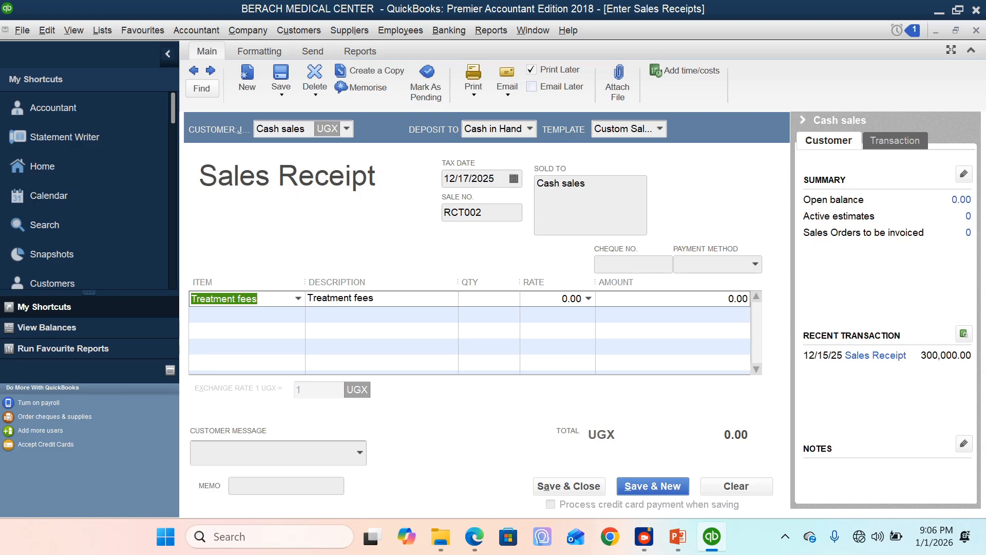
pyautogui.click(572, 298)
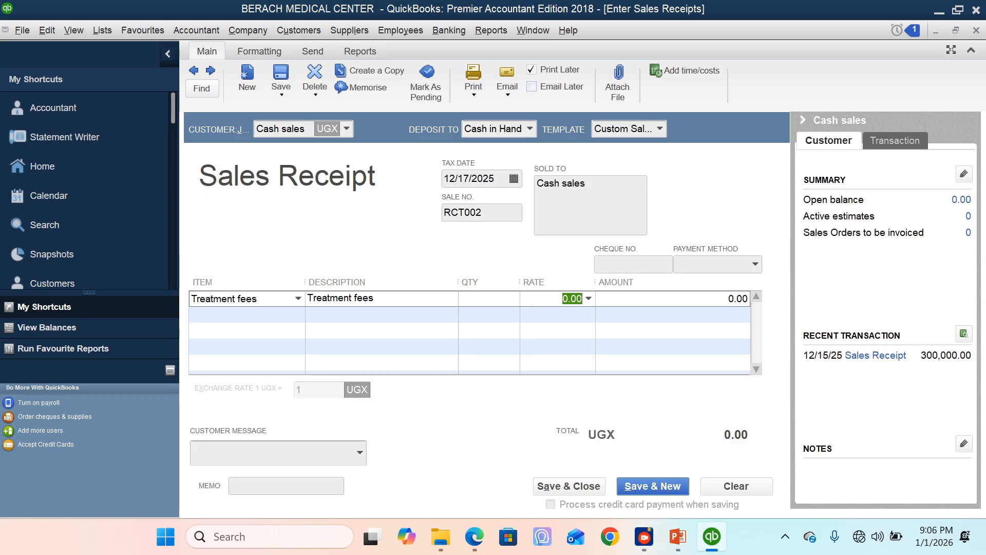
pyautogui.write('500000')
pyautogui.press('Tab')
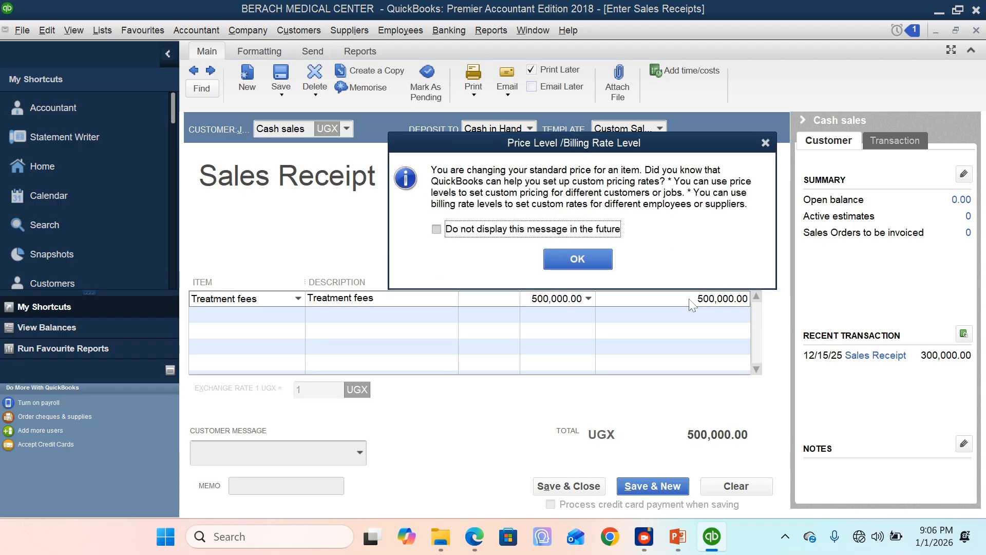
pyautogui.click(460, 234)
pyautogui.click(577, 258)
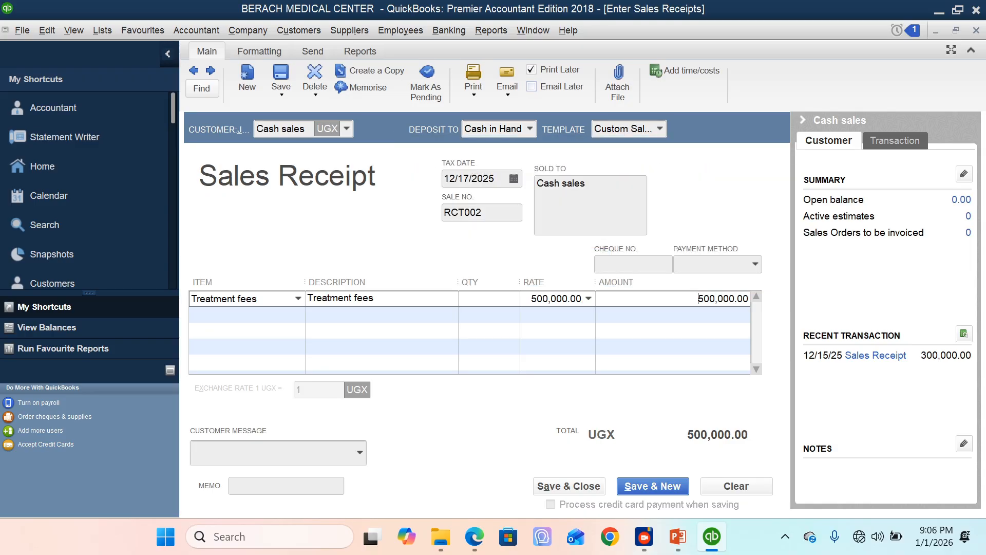
# Step: Enter the treatment for malaria memo, then save and close the receipt, correcting the misspelled word to "Treatment" in the spelling check
pyautogui.click(267, 486)
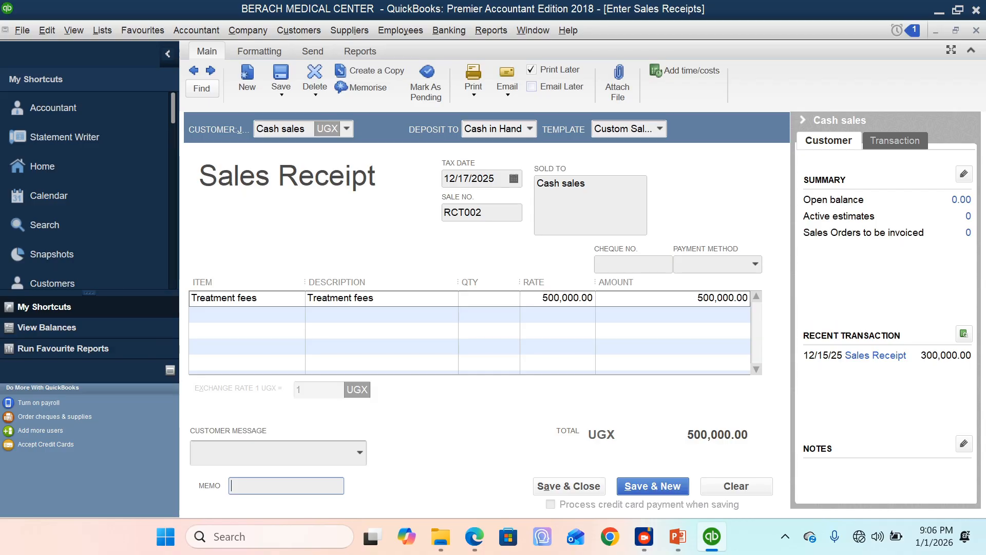
pyautogui.write('Tretment for malar')
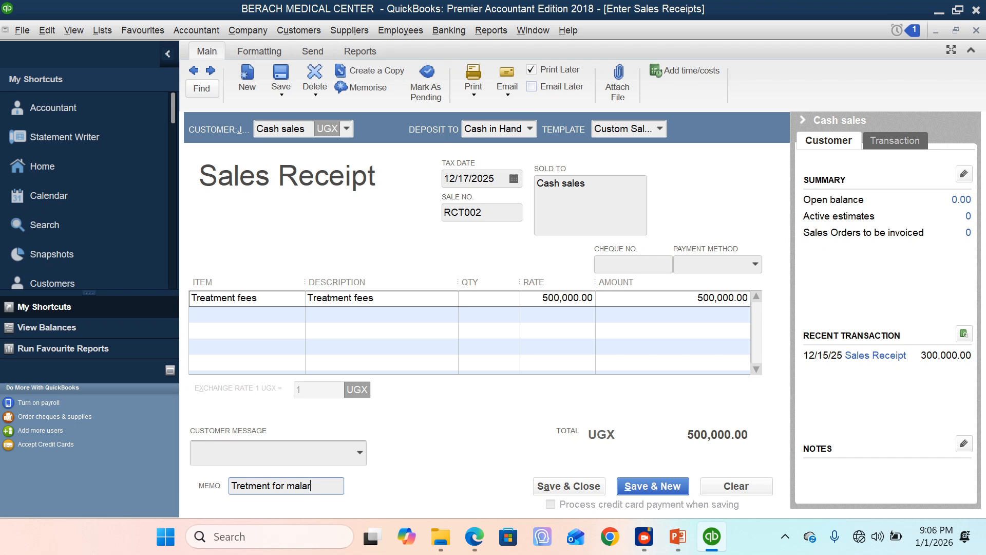
pyautogui.write('ia')
pyautogui.click(594, 486)
pyautogui.click(590, 488)
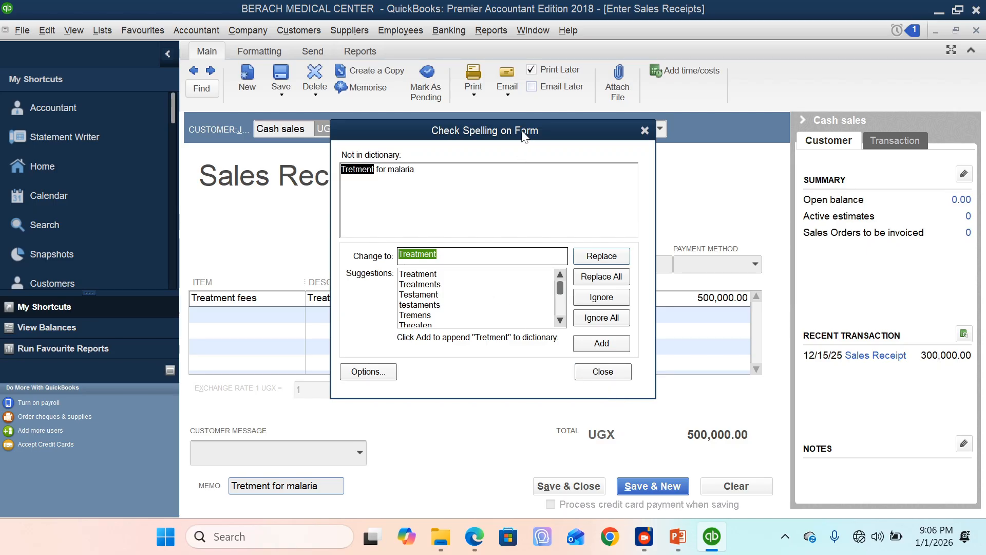
pyautogui.moveTo(522, 131); pyautogui.dragTo(661, 133)
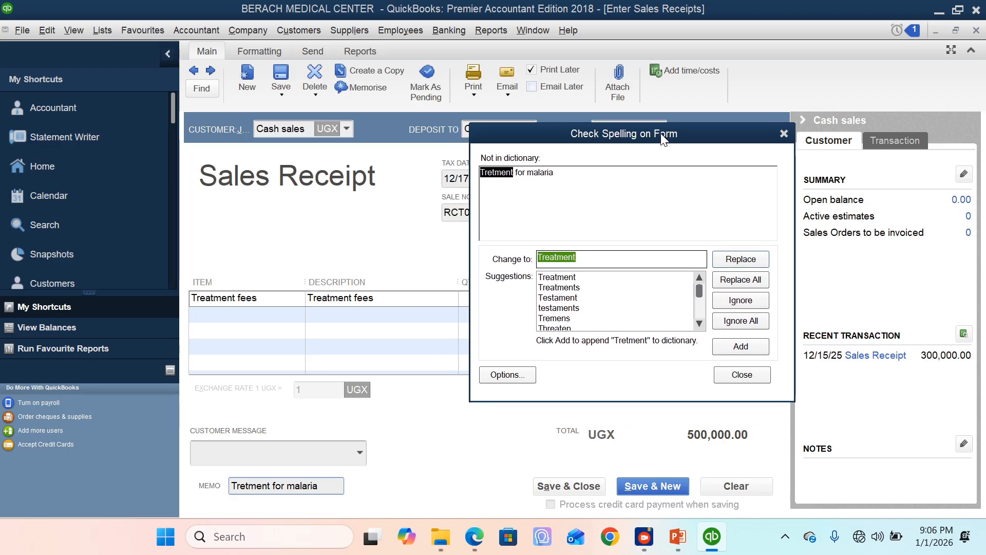
pyautogui.moveTo(663, 138); pyautogui.dragTo(584, 169)
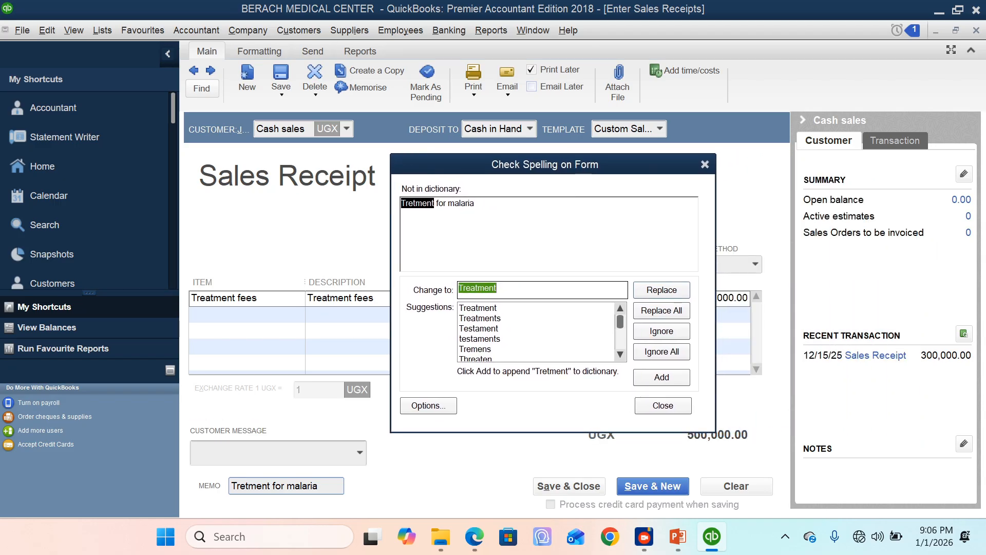
pyautogui.click(666, 291)
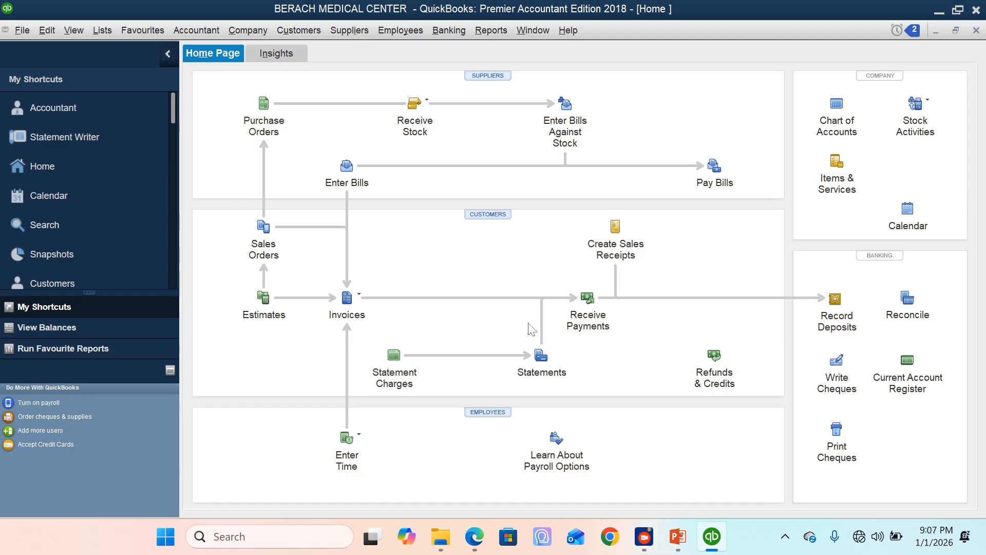
# Step: Start another sales receipt for the customer Cash sales and date it 12/18/2025
pyautogui.click(616, 227)
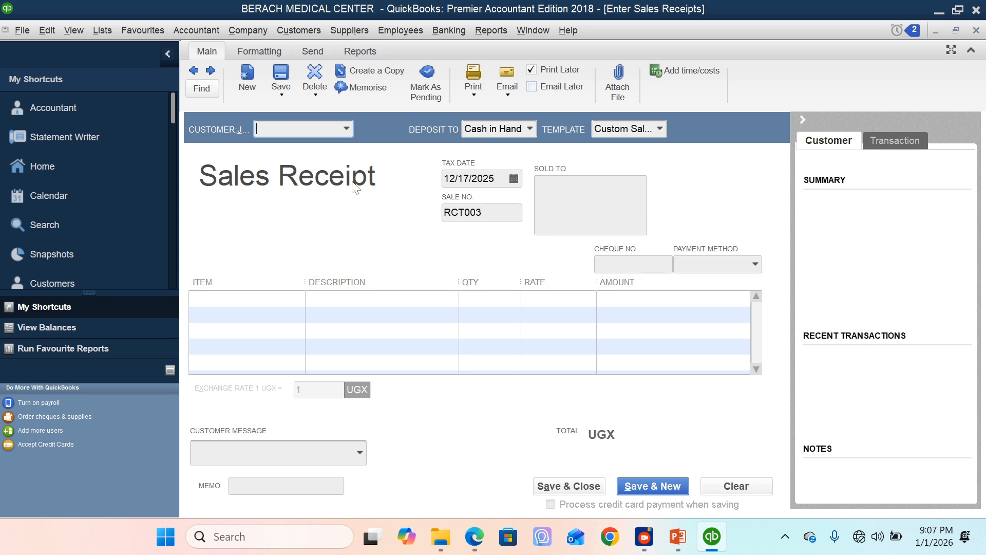
pyautogui.write('Cash sales')
pyautogui.press('Return')
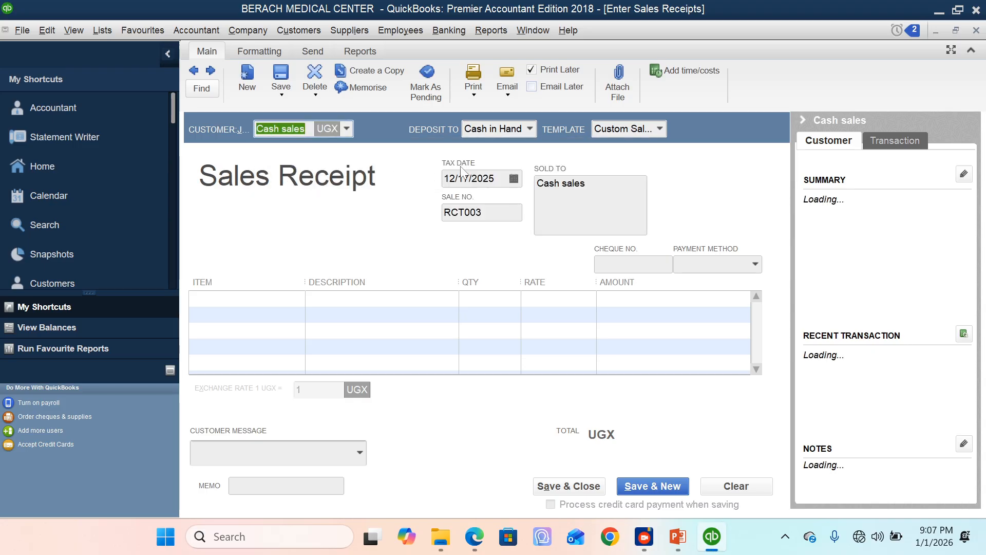
pyautogui.click(514, 178)
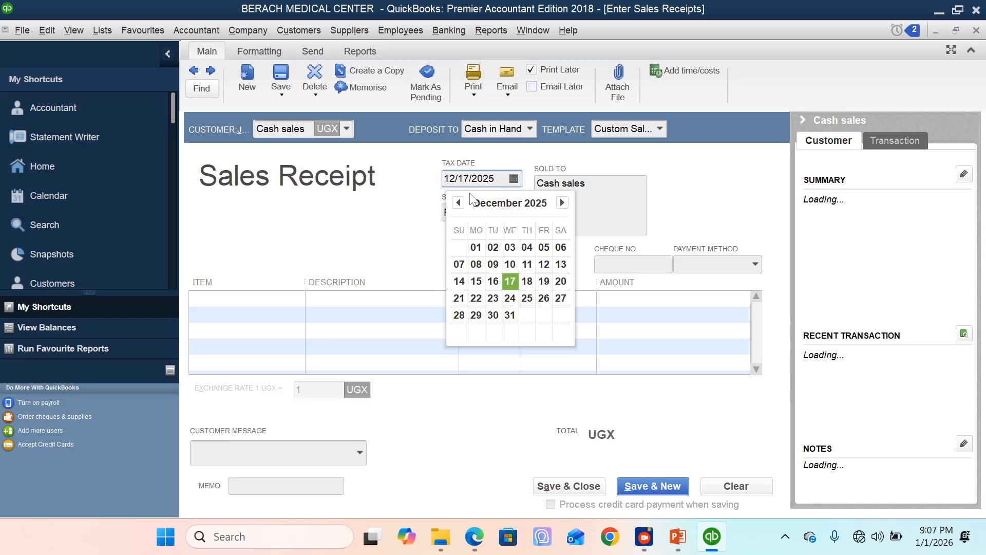
pyautogui.click(527, 281)
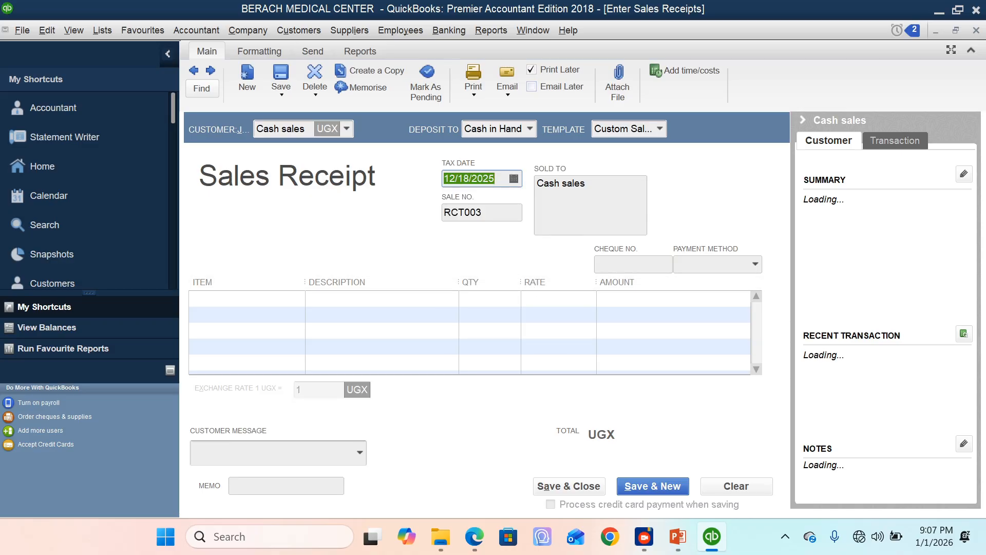
pyautogui.press('Tab')
# Step: Try to sell the Ronat drugs stock item on the receipt's first line, then close the receipt without recording it
pyautogui.click(243, 298)
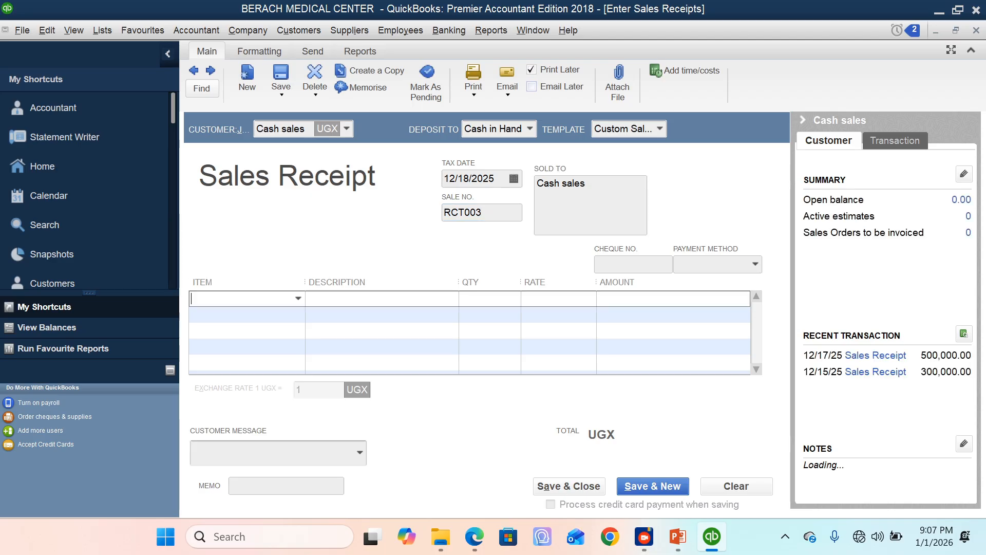
pyautogui.click(299, 300)
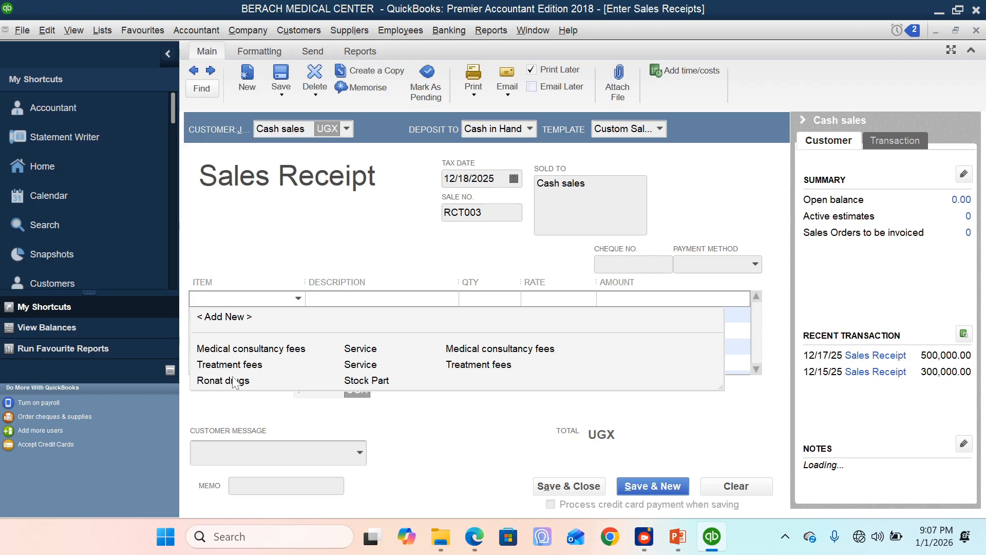
pyautogui.click(231, 381)
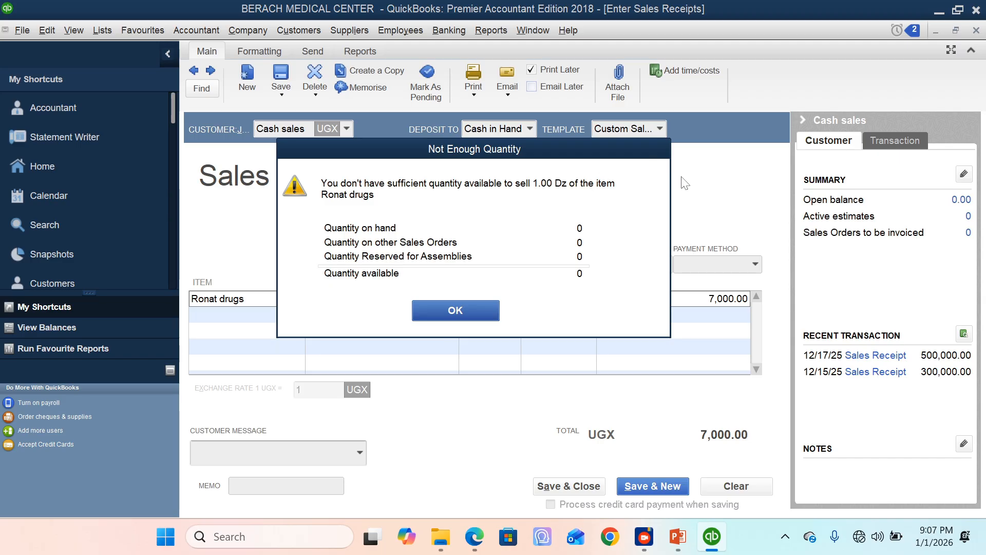
pyautogui.click(475, 311)
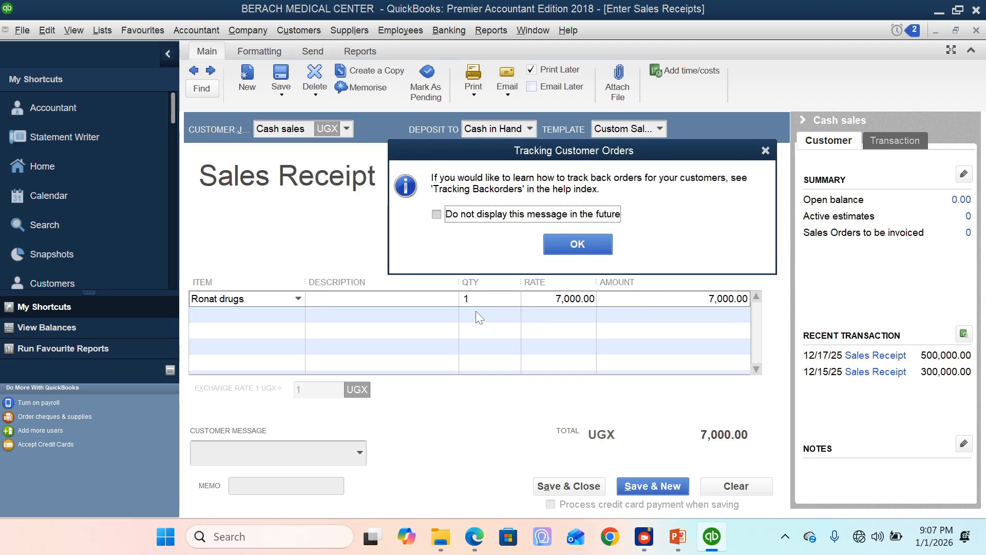
pyautogui.click(578, 247)
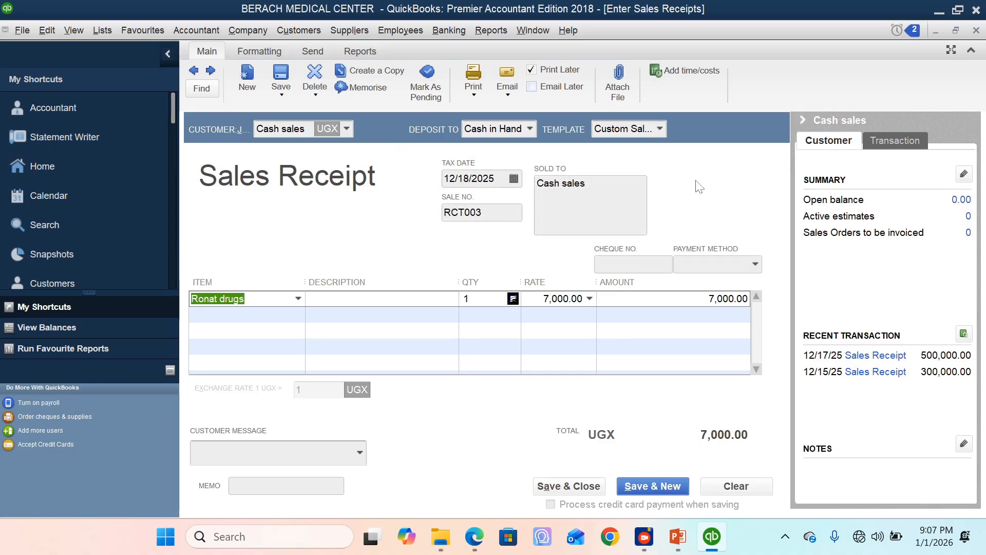
pyautogui.click(976, 32)
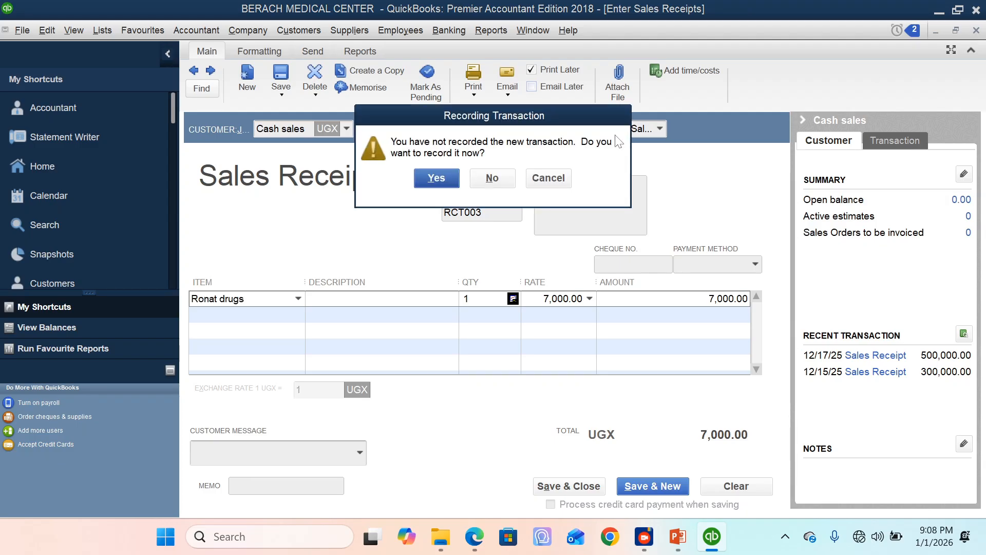
pyautogui.click(491, 178)
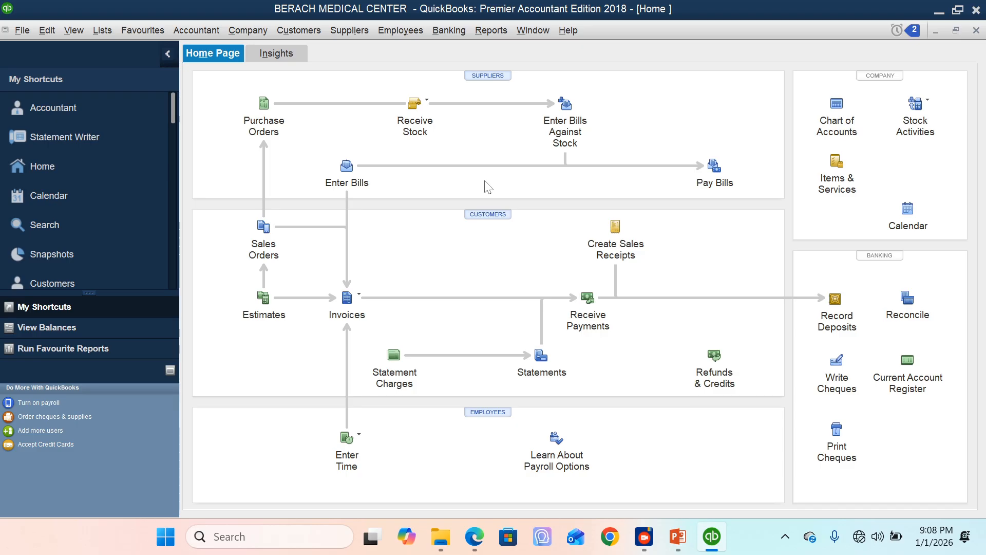
# Step: Create an invoice for the customer Babyale Co. Ltd from the Customer Centre and put the Medical consultancy fees item on its first line
pyautogui.click(484, 216)
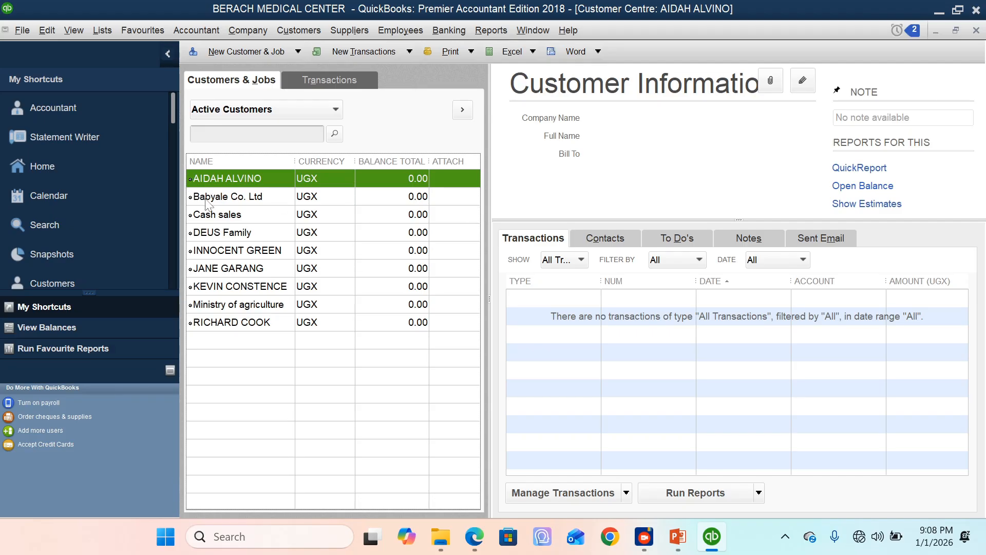
pyautogui.click(224, 199)
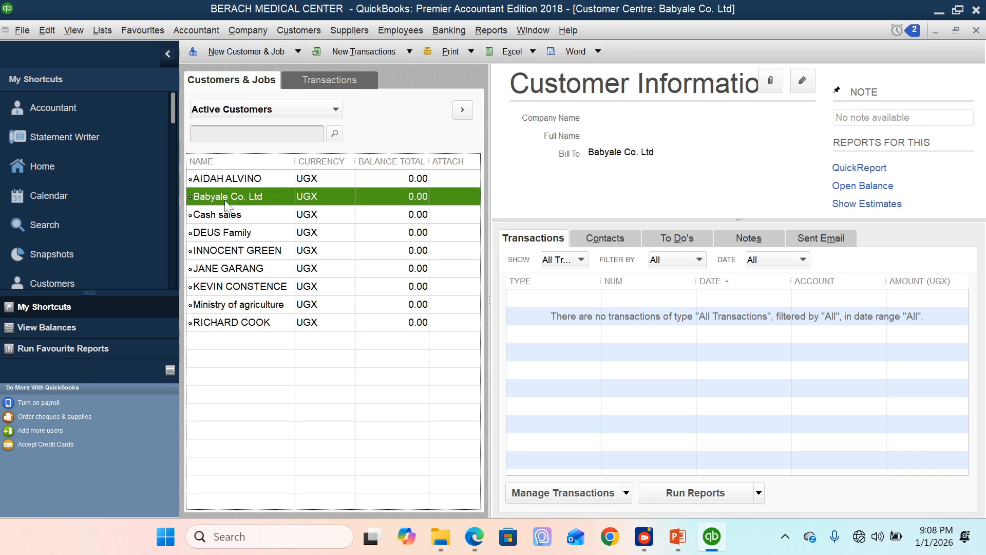
pyautogui.rightClick(225, 200)
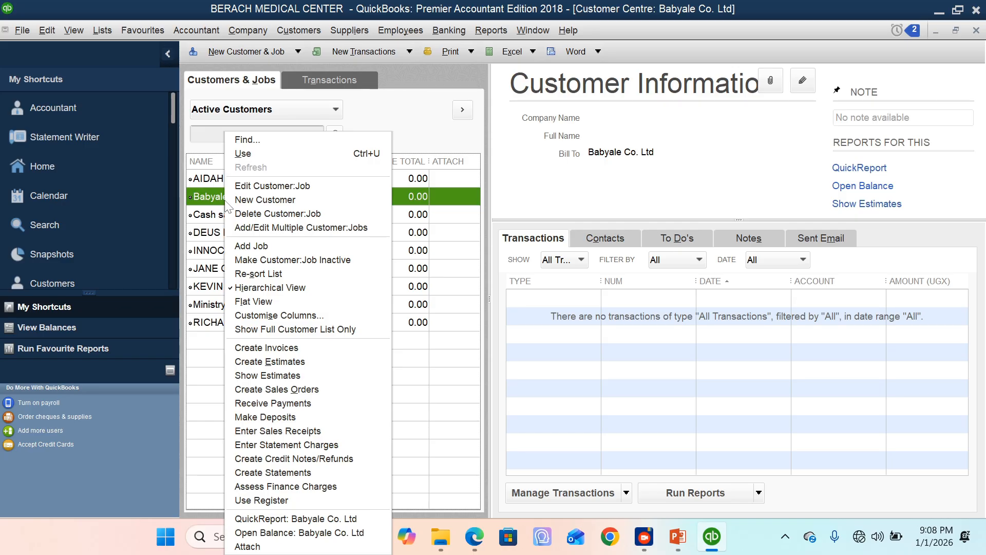
pyautogui.click(215, 206)
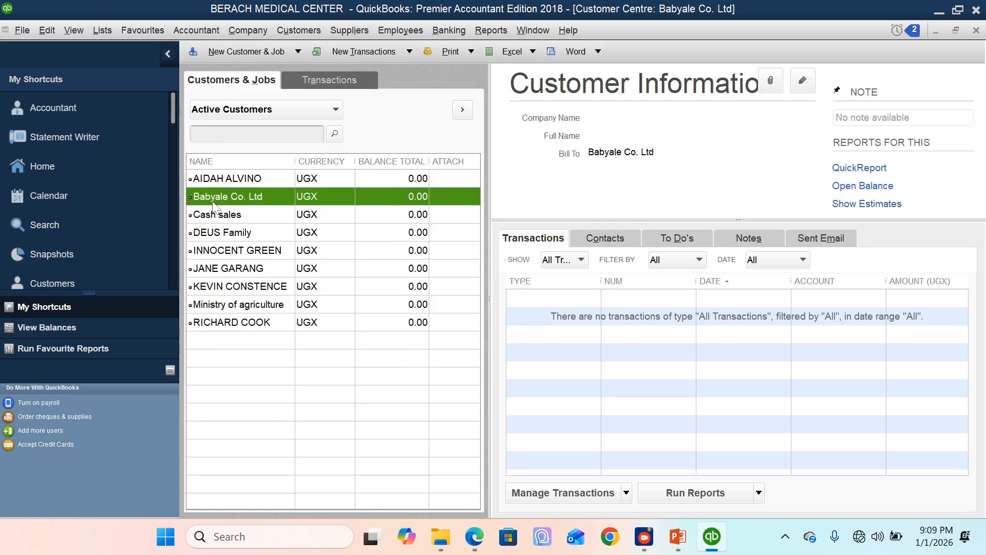
pyautogui.rightClick(219, 199)
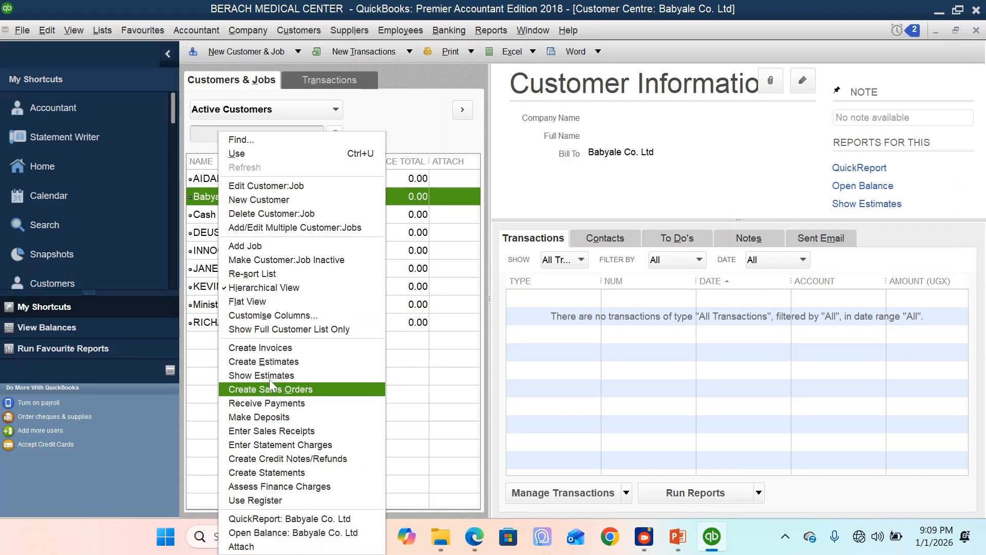
pyautogui.click(287, 348)
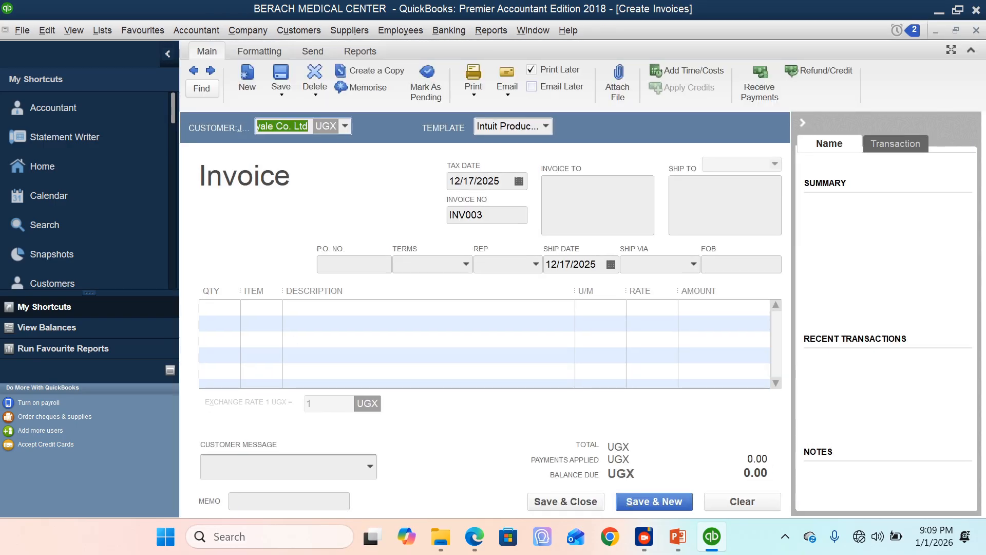
pyautogui.click(276, 308)
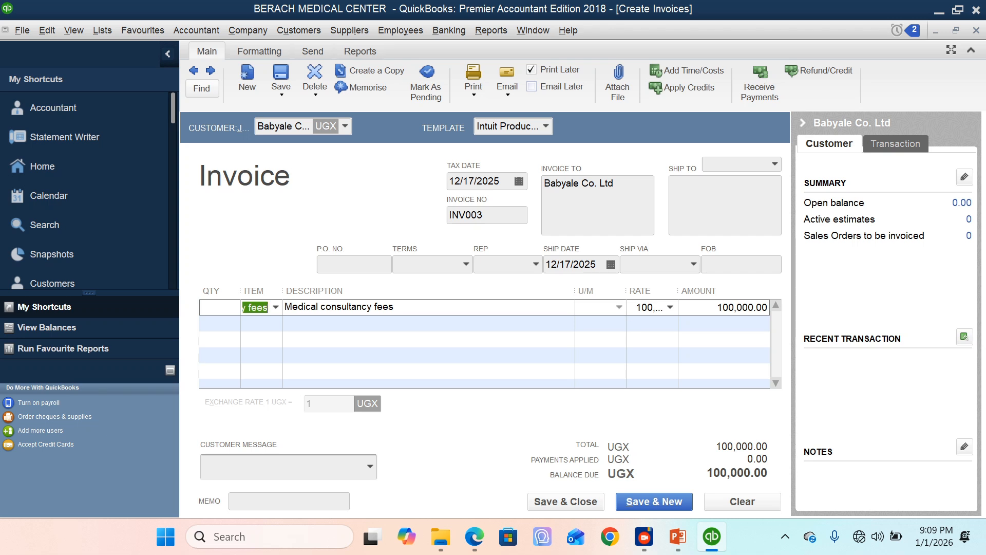
# Step: Widen the invoice's rate column by narrowing the description column, and enter the memo "Malaria blood test"
pyautogui.moveTo(627, 290); pyautogui.dragTo(529, 296)
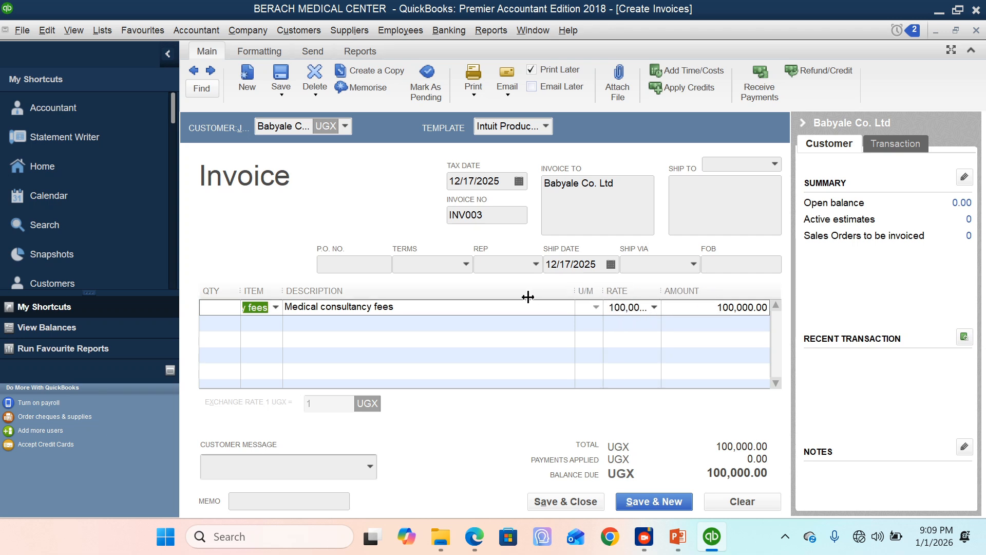
pyautogui.moveTo(573, 293); pyautogui.dragTo(457, 294)
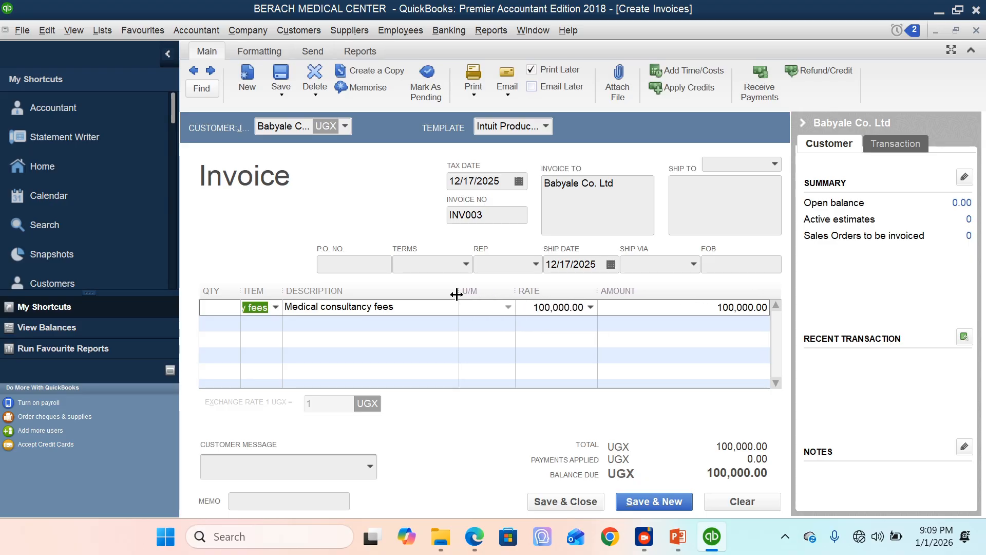
pyautogui.click(302, 501)
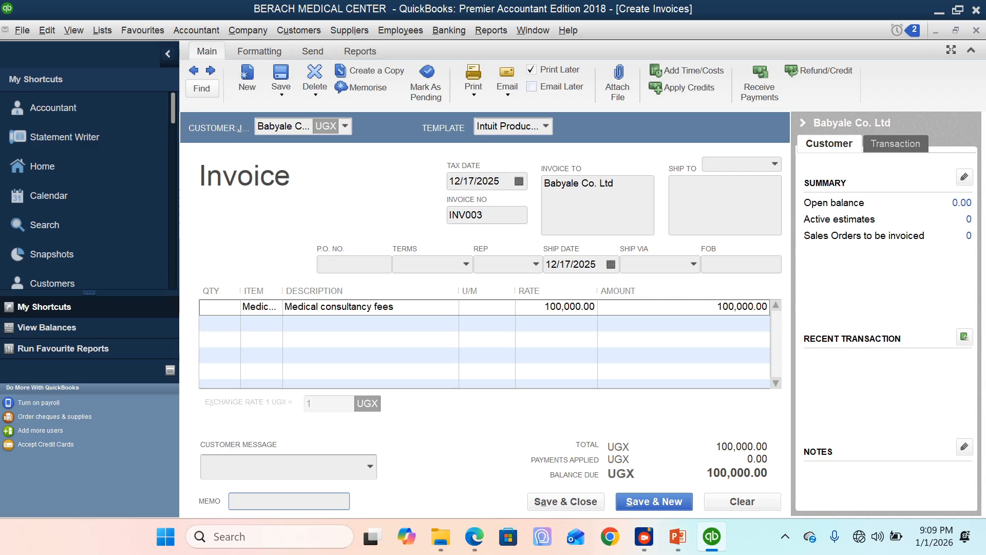
pyautogui.write('Malaria blood test')
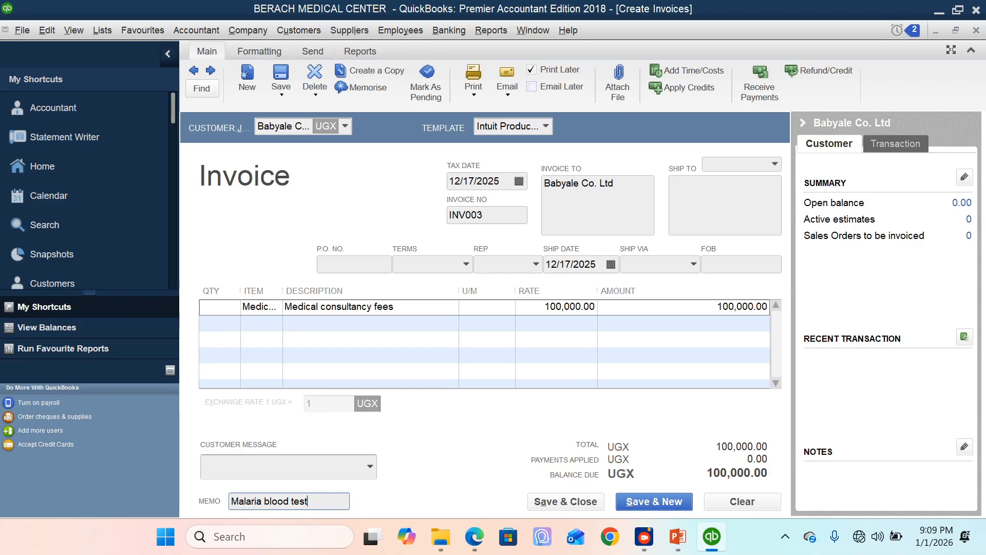
# Step: Set the Medical consultancy fees line to a rate of 10,000 and a quantity of 30
pyautogui.moveTo(580, 307); pyautogui.dragTo(533, 308)
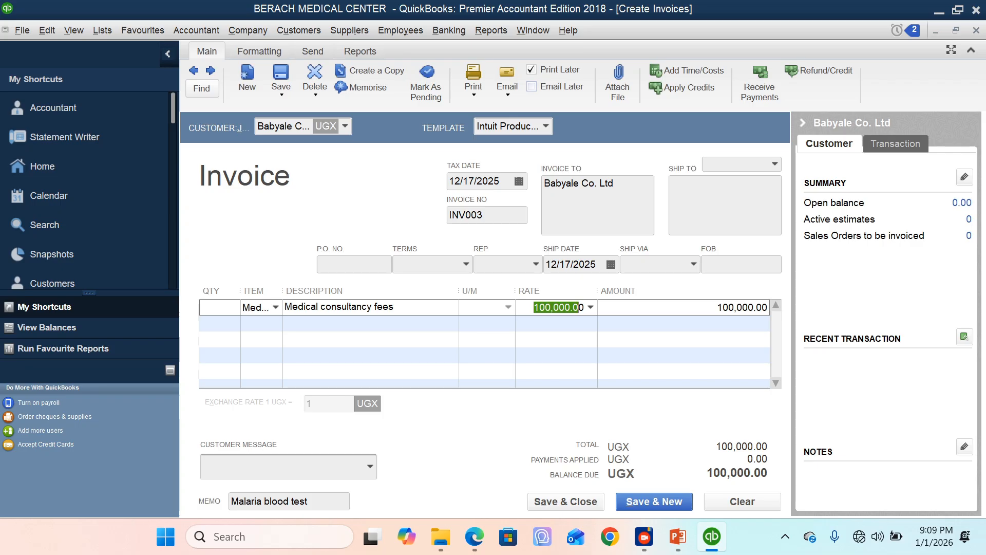
pyautogui.write('10')
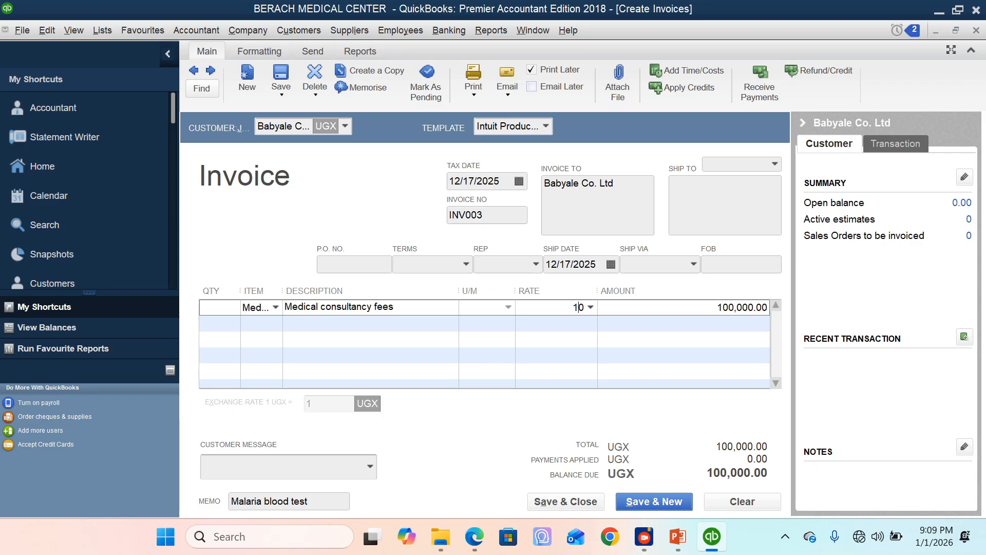
pyautogui.doubleClick(580, 308)
pyautogui.write('10000')
pyautogui.click(219, 308)
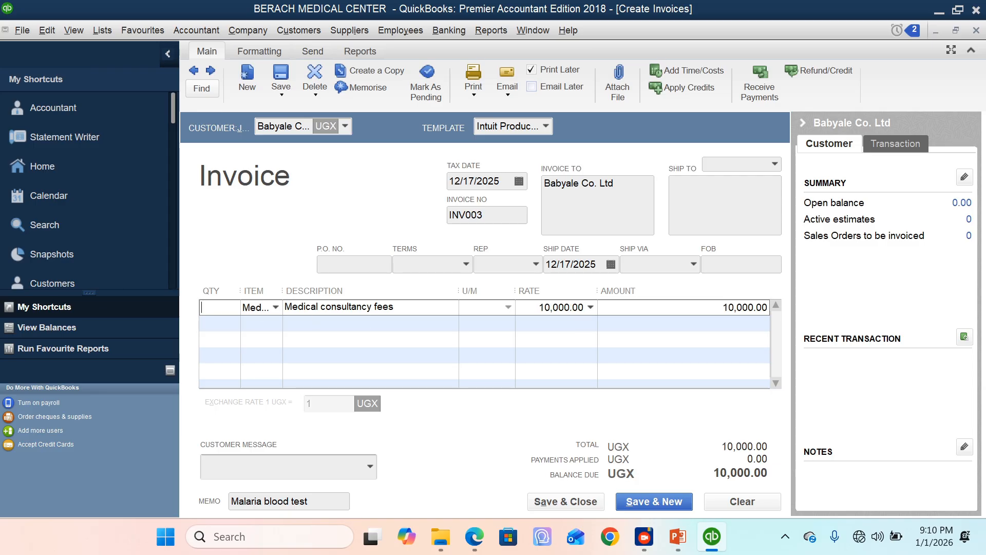
pyautogui.write('30')
pyautogui.press('Tab')
pyautogui.press('Tab')
pyautogui.press('Tab')
pyautogui.press('Tab')
pyautogui.press('Tab')
# Step: Date the invoice 12/18/2025, number it INV001, then save and close it without changing any words in the spelling check
pyautogui.click(520, 183)
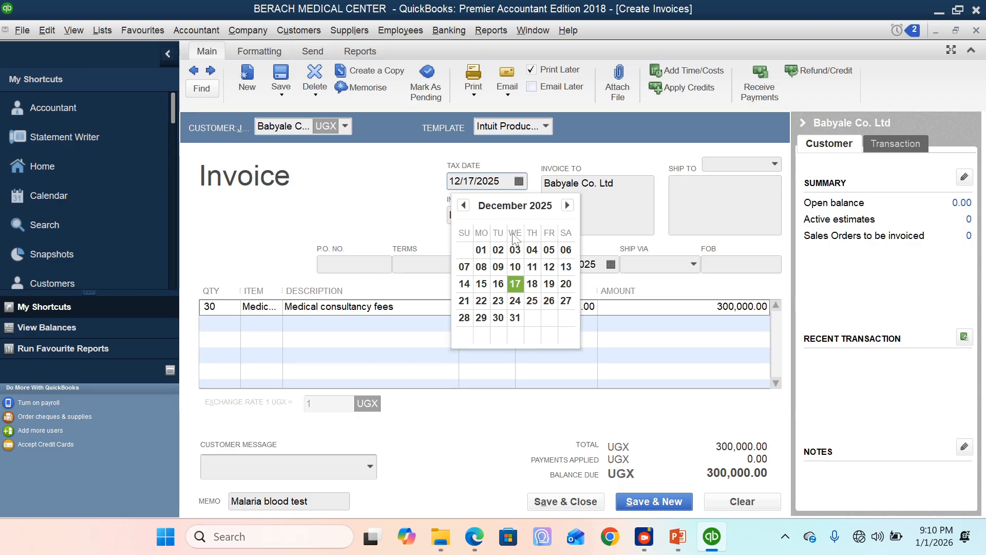
pyautogui.click(535, 283)
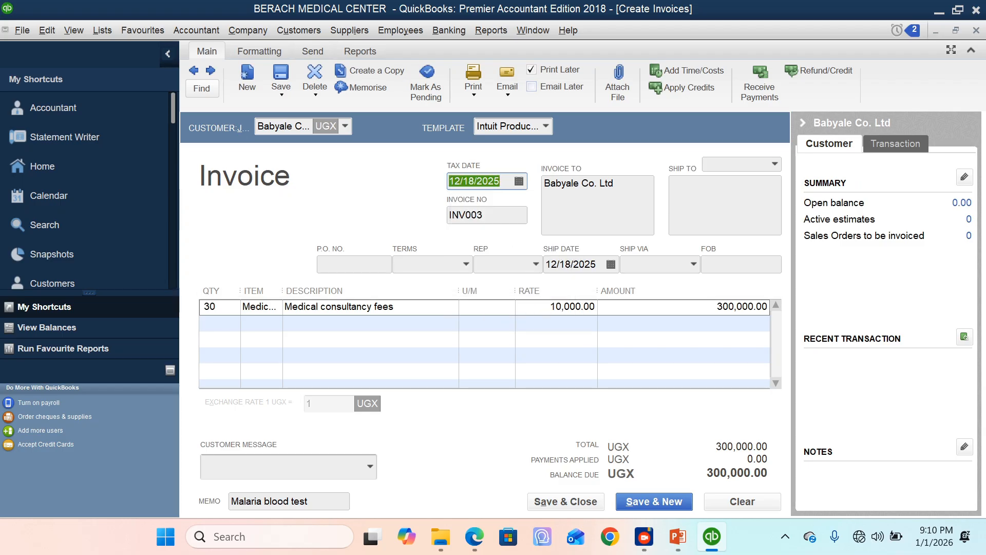
pyautogui.press('Tab')
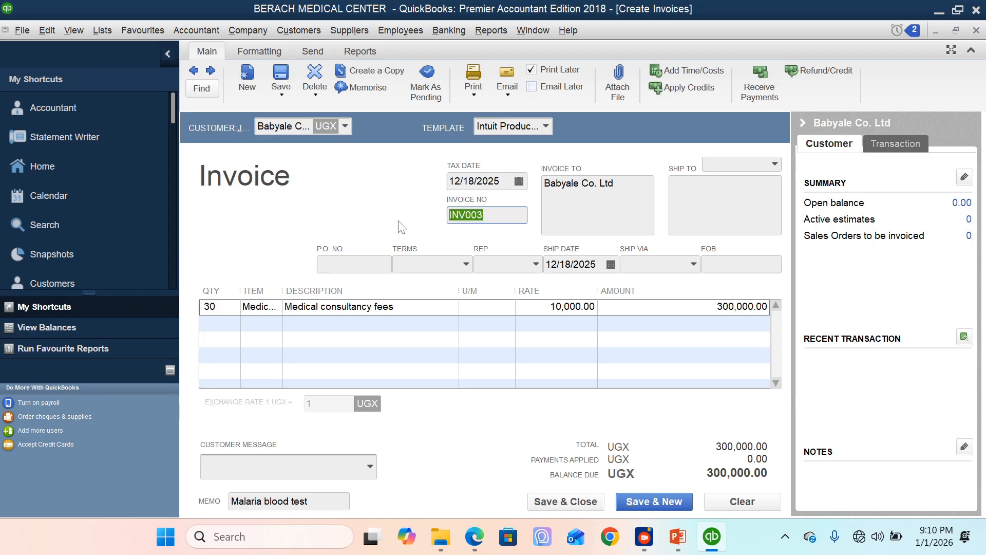
pyautogui.write('INV001')
pyautogui.click(583, 503)
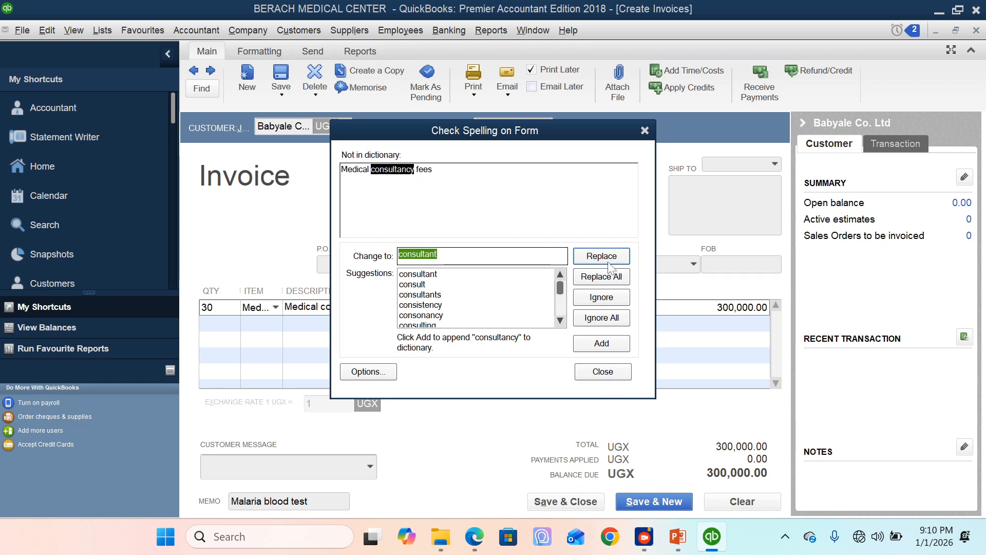
pyautogui.click(615, 371)
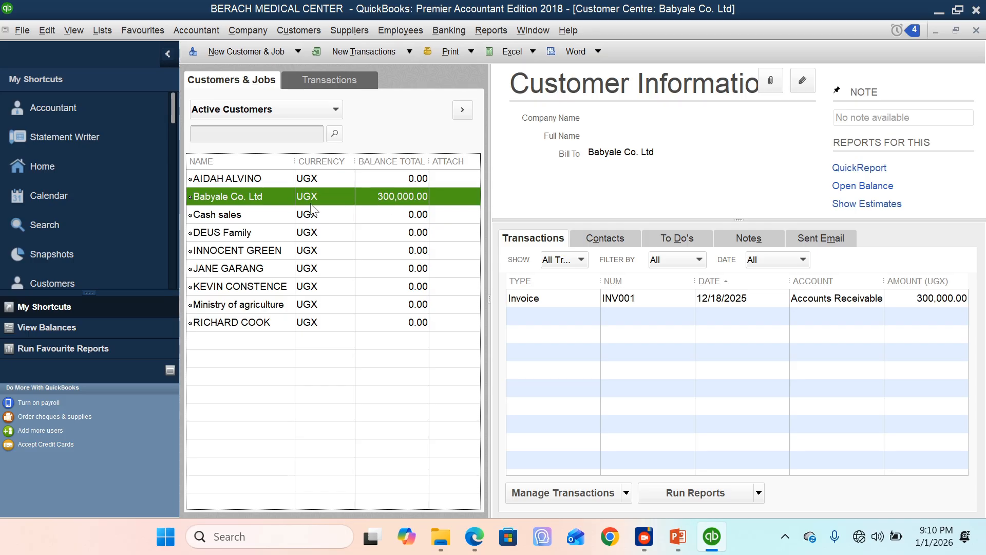
# Step: Close and reopen the Customer Centre, then start receiving a payment from Babyale Co. Ltd
pyautogui.click(667, 298)
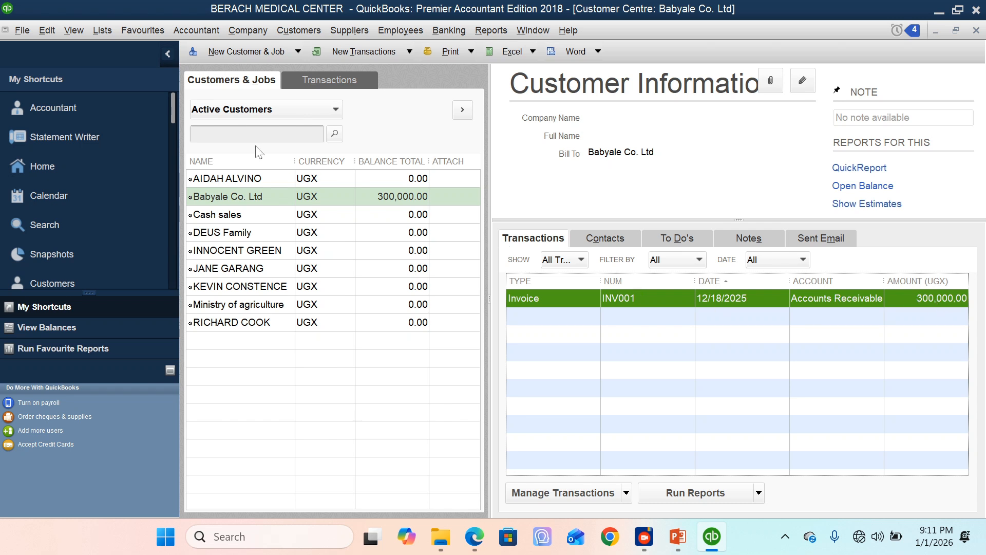
pyautogui.click(976, 30)
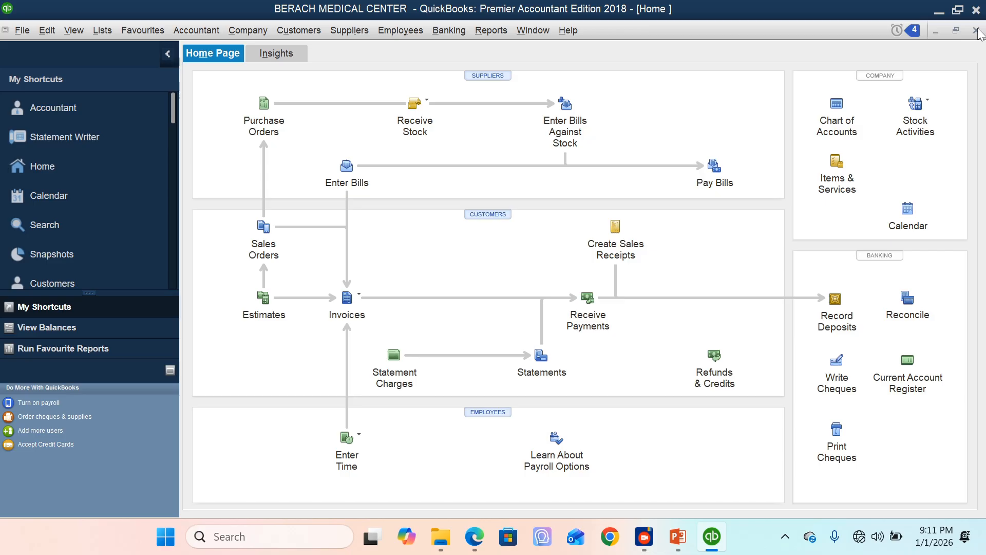
pyautogui.click(483, 216)
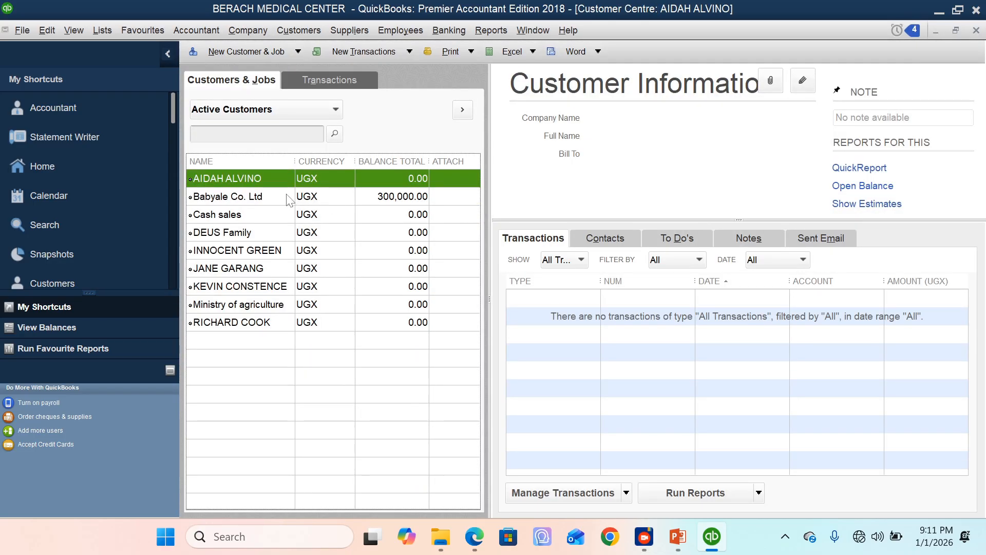
pyautogui.click(236, 201)
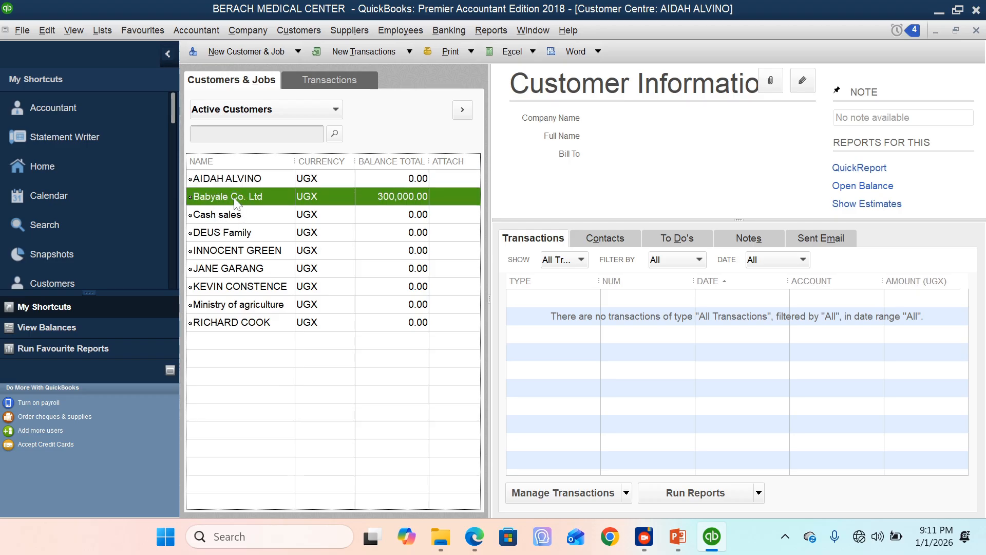
pyautogui.rightClick(236, 202)
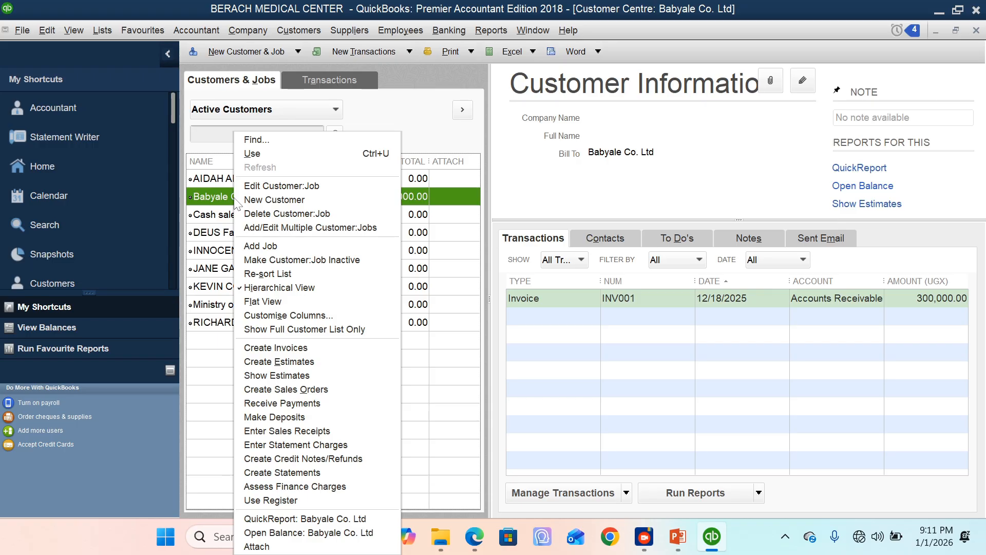
pyautogui.click(283, 403)
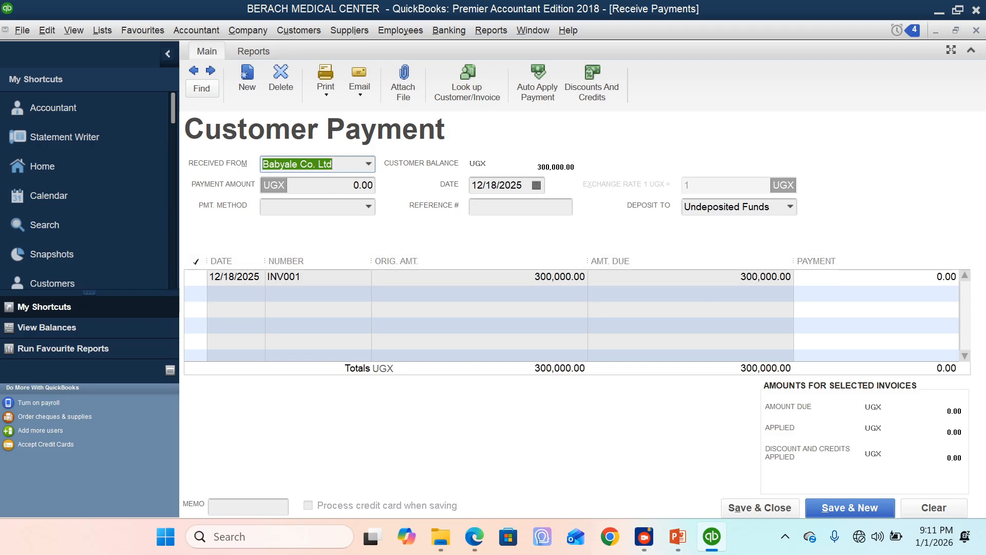
# Step: Set the customer payment's amount to 150,000, its method to Cheque and its date to 12/20/2025
pyautogui.press('Tab')
pyautogui.write('150000')
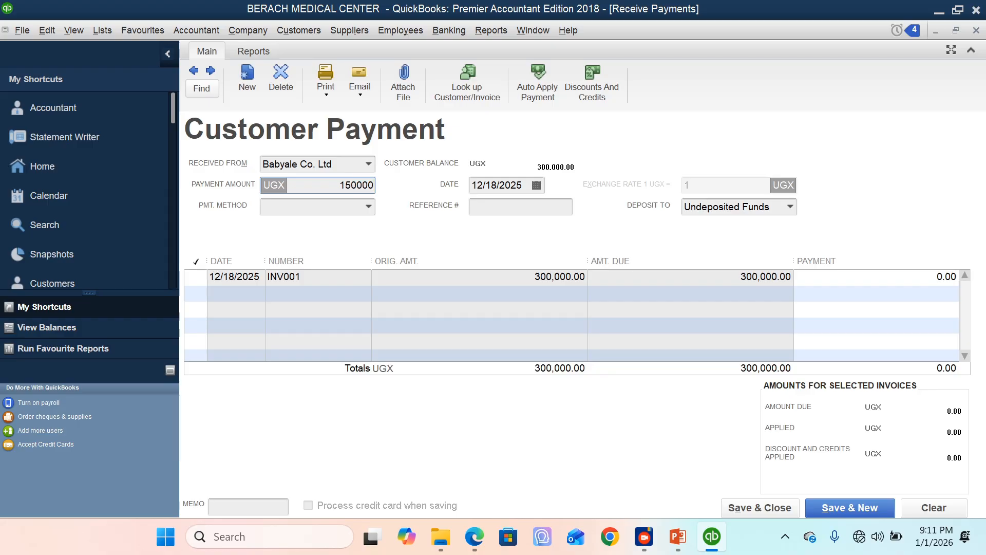
pyautogui.click(369, 206)
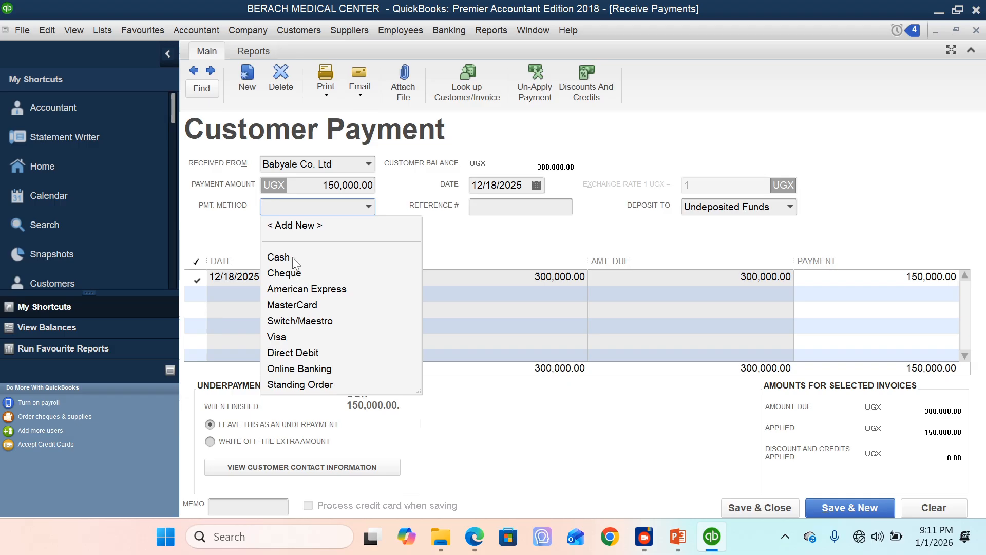
pyautogui.click(297, 273)
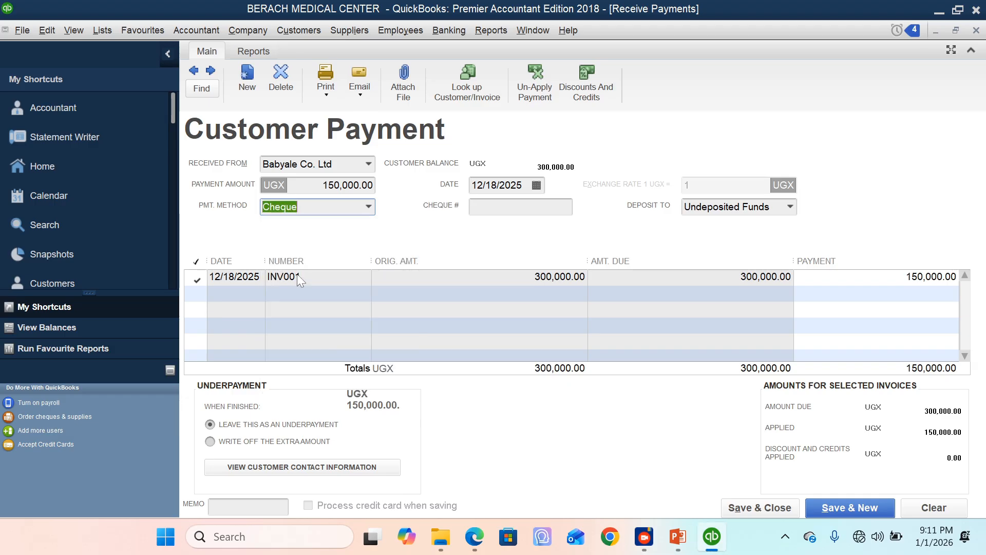
pyautogui.click(542, 186)
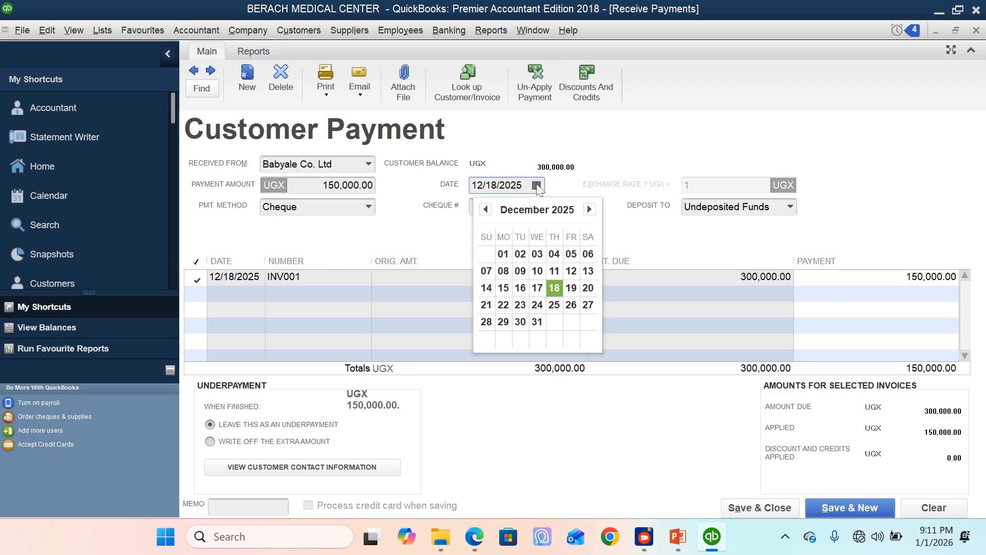
pyautogui.click(588, 287)
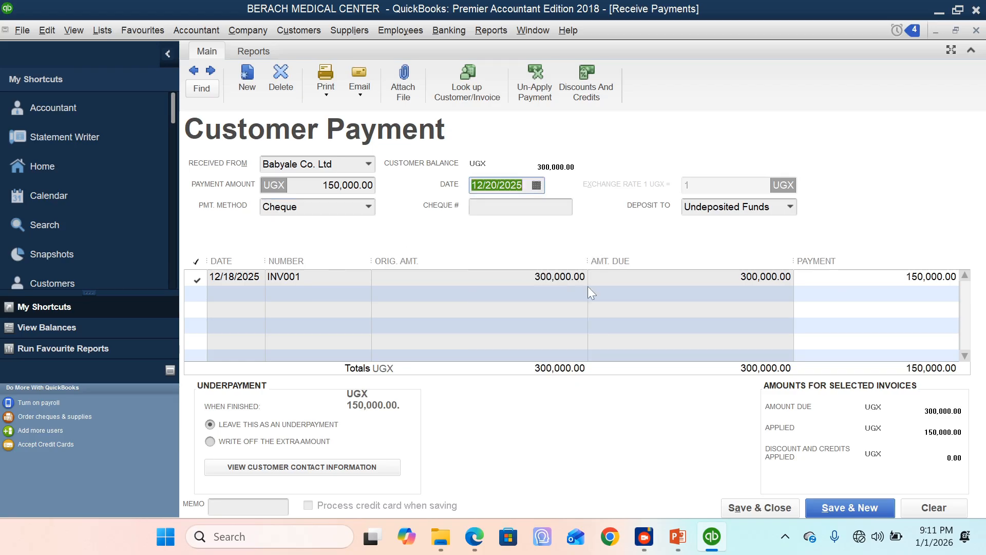
# Step: Enter RCT004 as the payment's cheque number and choose Stanbic Bank as the deposit account
pyautogui.press('Tab')
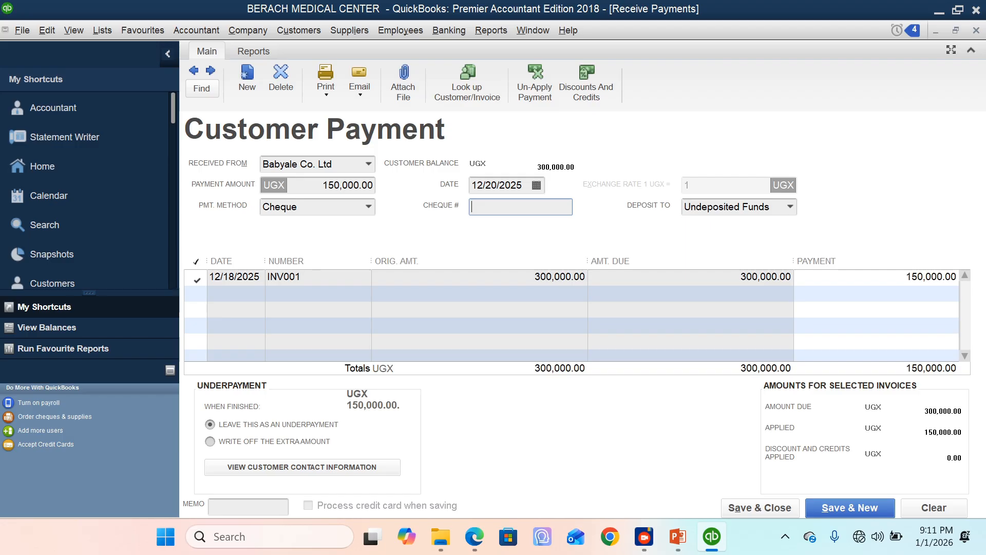
pyautogui.write('RCT004')
pyautogui.click(791, 207)
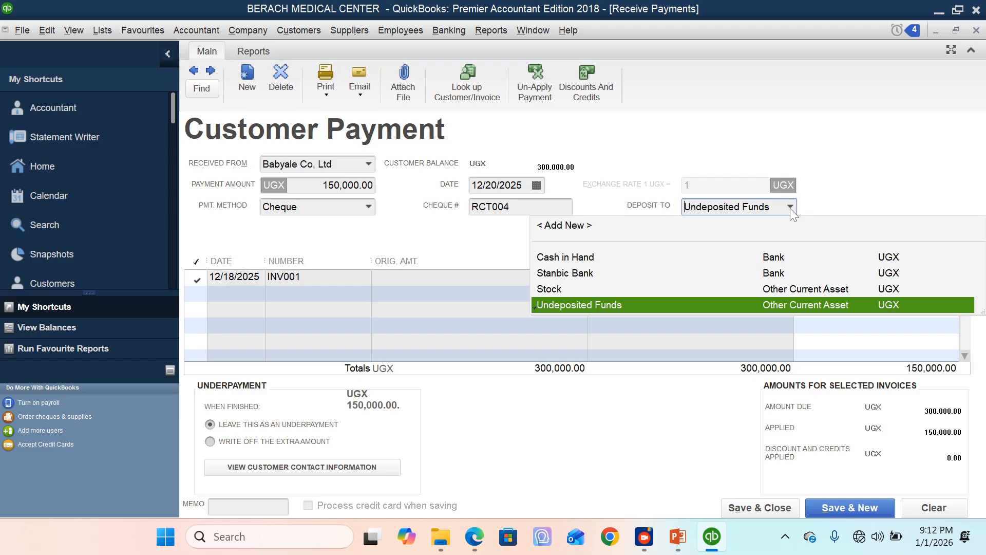
pyautogui.click(579, 274)
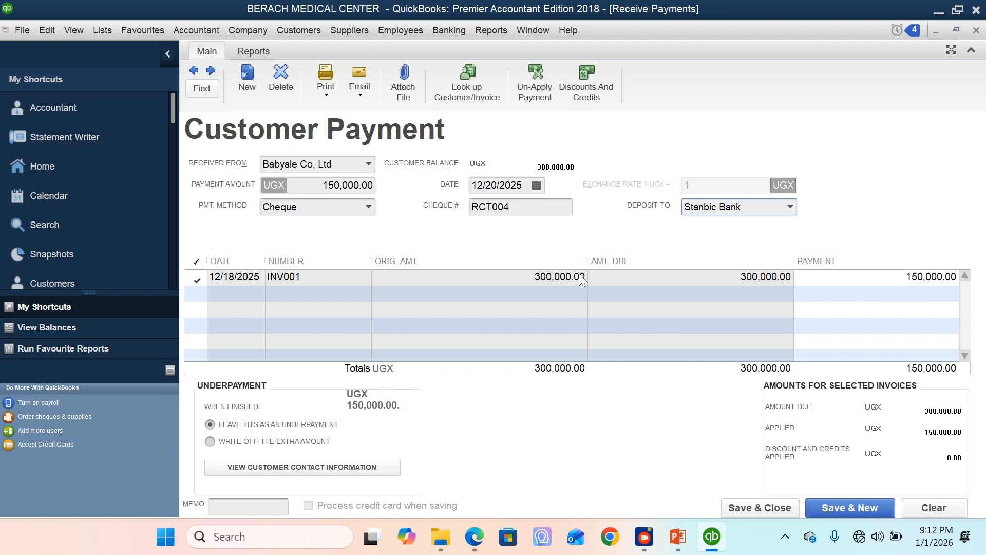
# Step: Enter the memo "1 installment payment" on the customer payment, then save and close it
pyautogui.click(251, 506)
pyautogui.write('1 instaa')
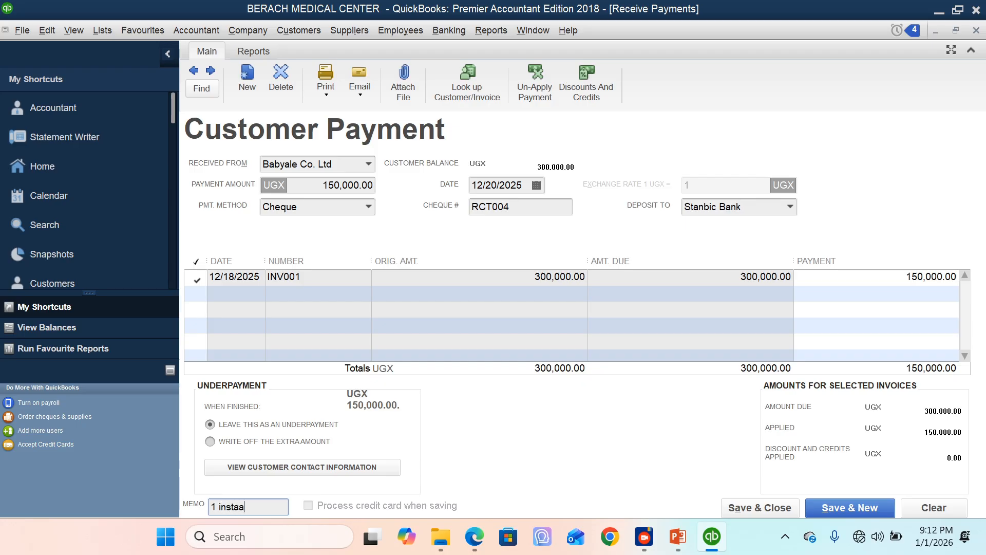
pyautogui.press('BackSpace')
pyautogui.write('llment payment')
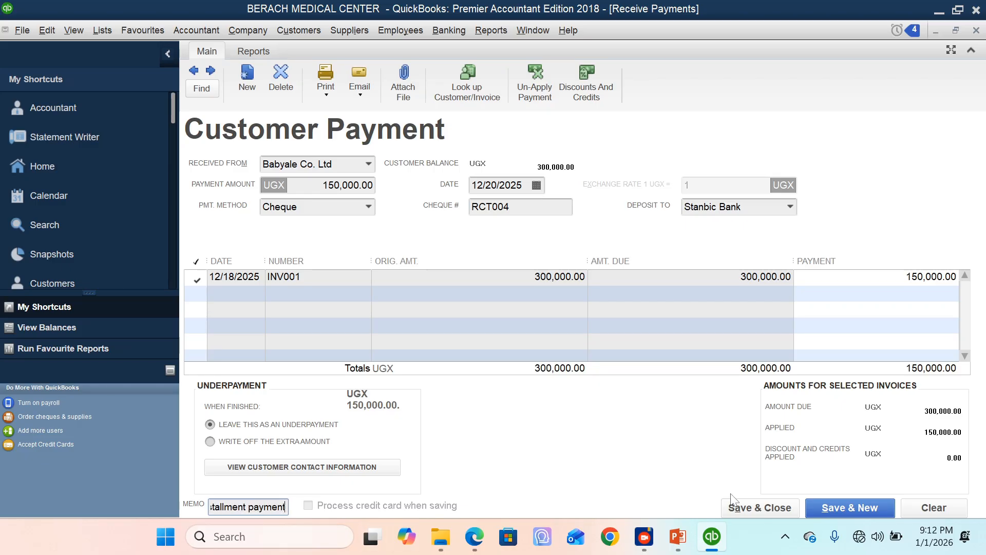
pyautogui.click(759, 508)
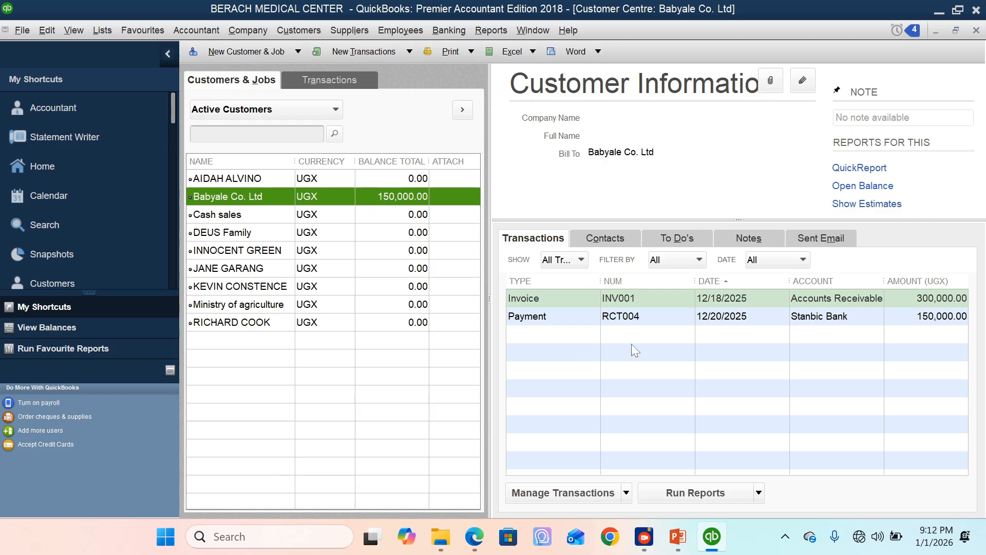
# Step: Review the recorded transactions of Babyale Co. Ltd and of Cash sales in the Customer Centre
pyautogui.click(627, 318)
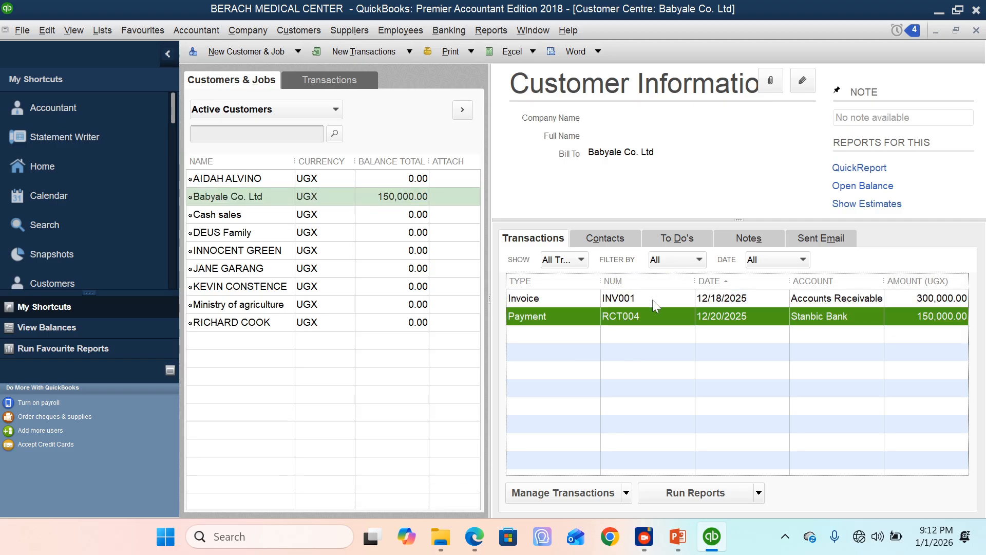
pyautogui.click(652, 300)
pyautogui.click(656, 319)
pyautogui.click(301, 219)
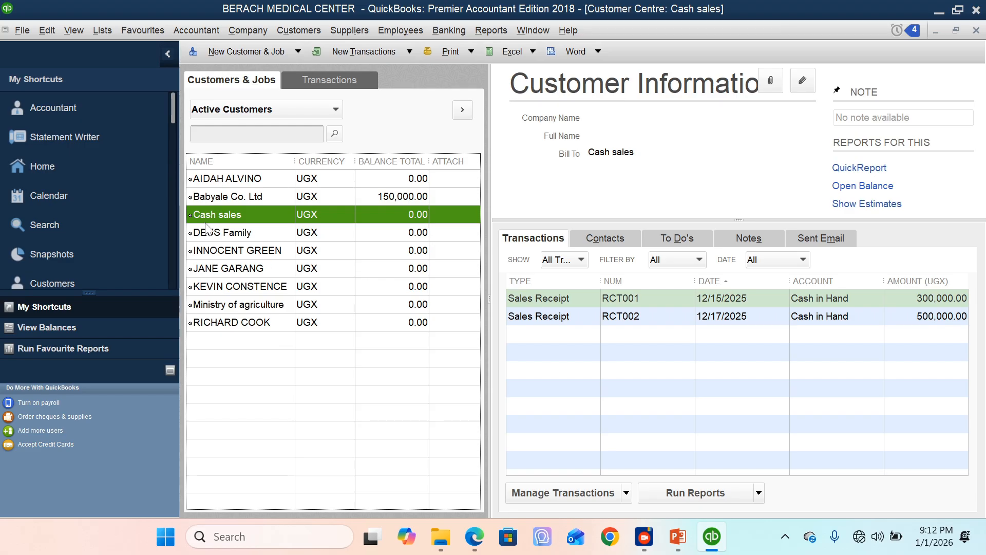
pyautogui.click(616, 300)
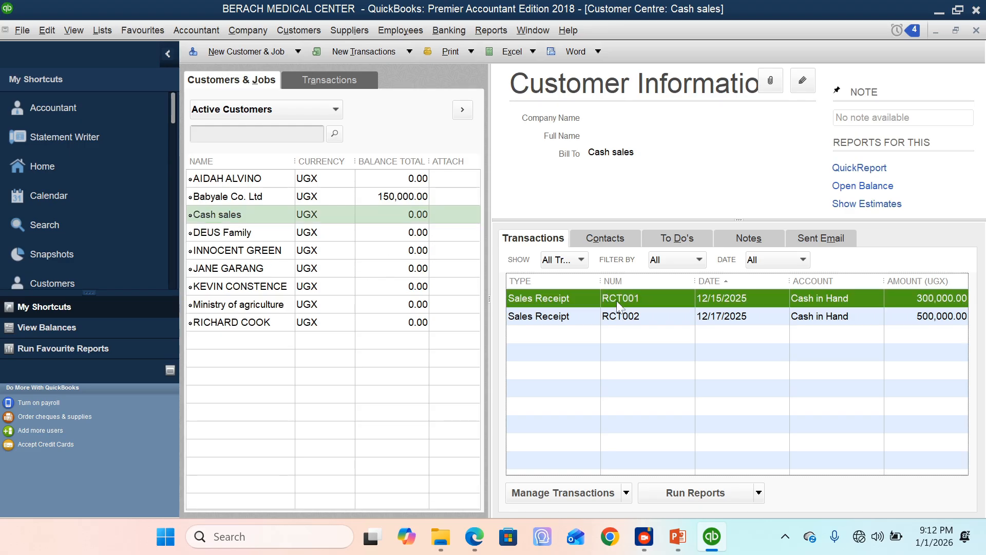
pyautogui.click(644, 317)
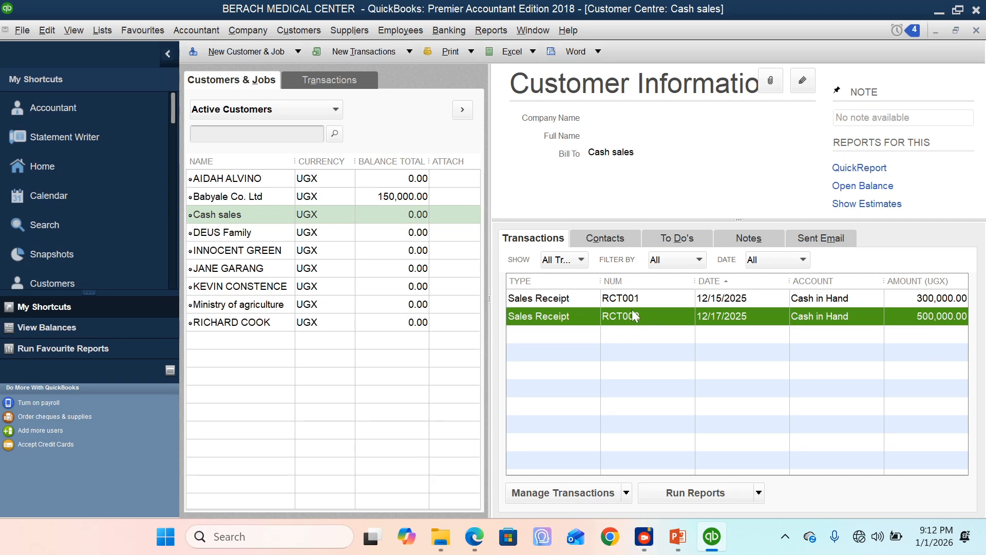
pyautogui.click(513, 298)
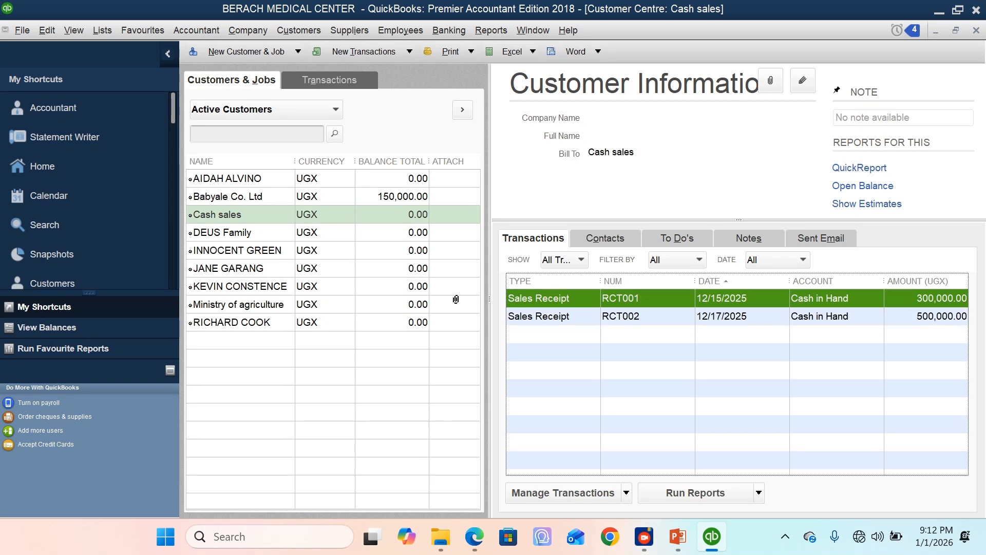
# Step: Review Babyale Co. Ltd's transactions in the Customer Centre and the actions available for this customer, then close the centre
pyautogui.click(282, 197)
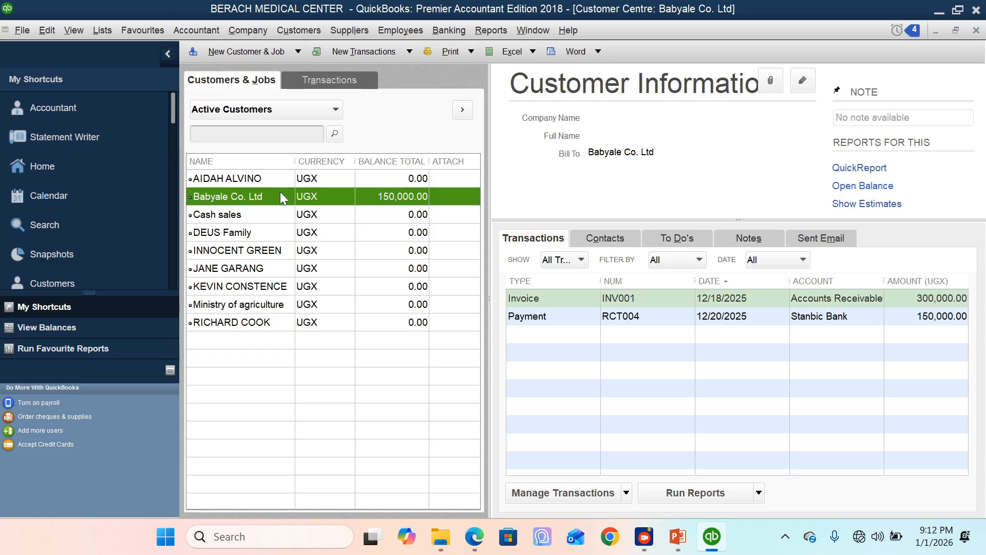
pyautogui.rightClick(281, 196)
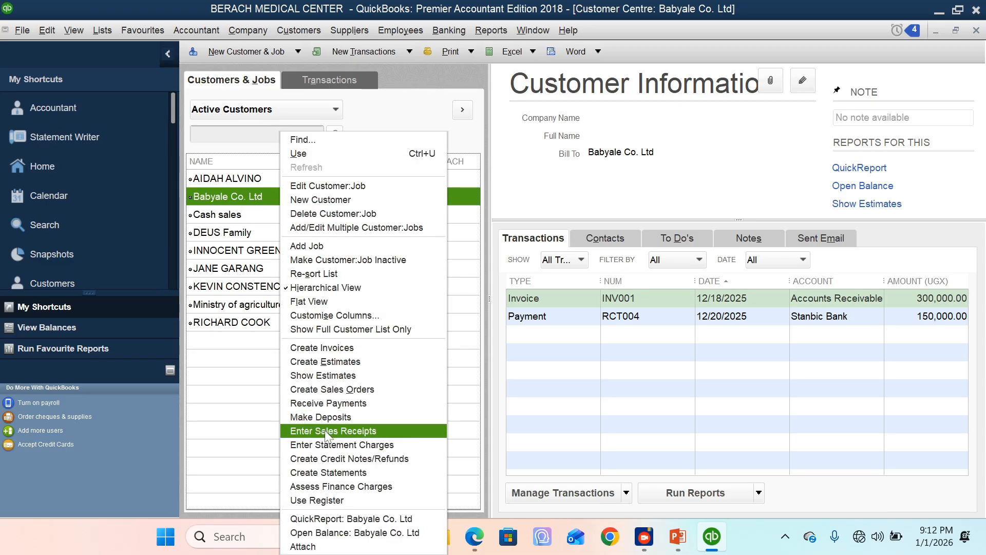
pyautogui.click(230, 194)
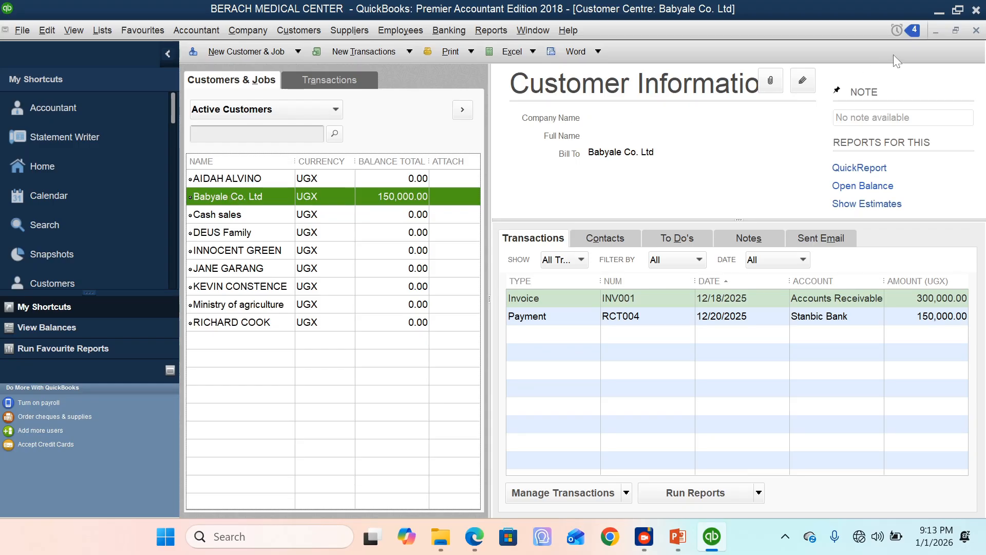
pyautogui.click(976, 31)
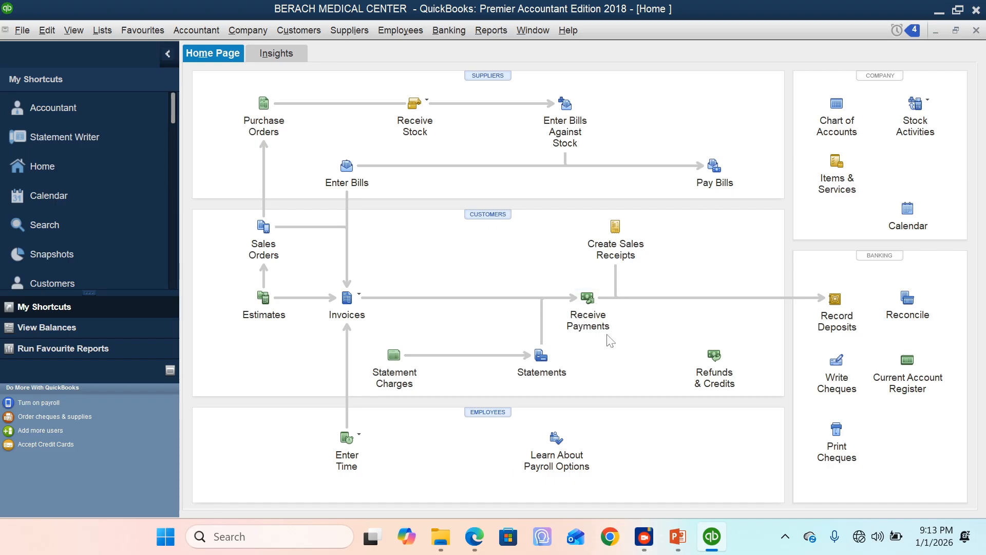
# Step: Start a customer payment received from Babyale Co. Ltd for 100,000, dated 12/21/2025
pyautogui.click(587, 298)
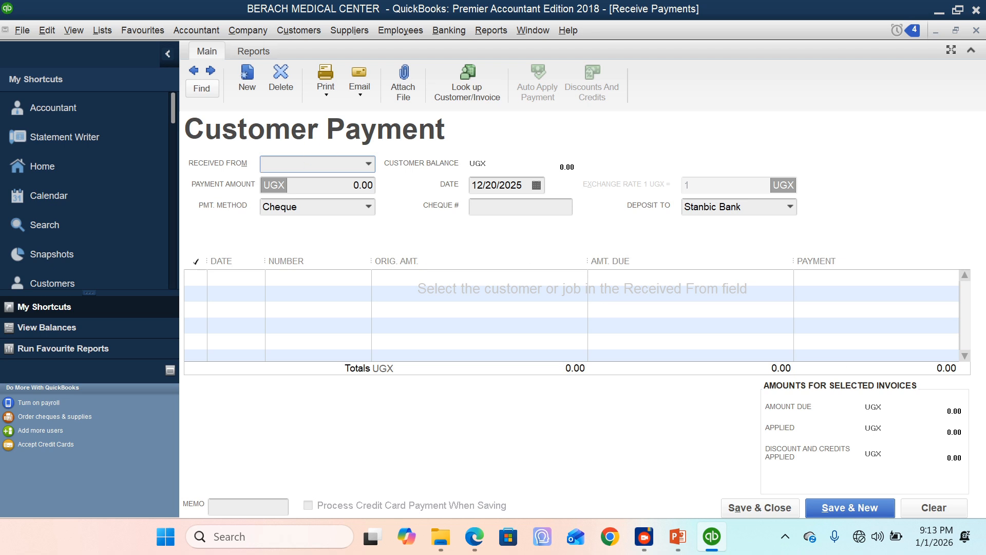
pyautogui.write('Babyale Co. Ltd')
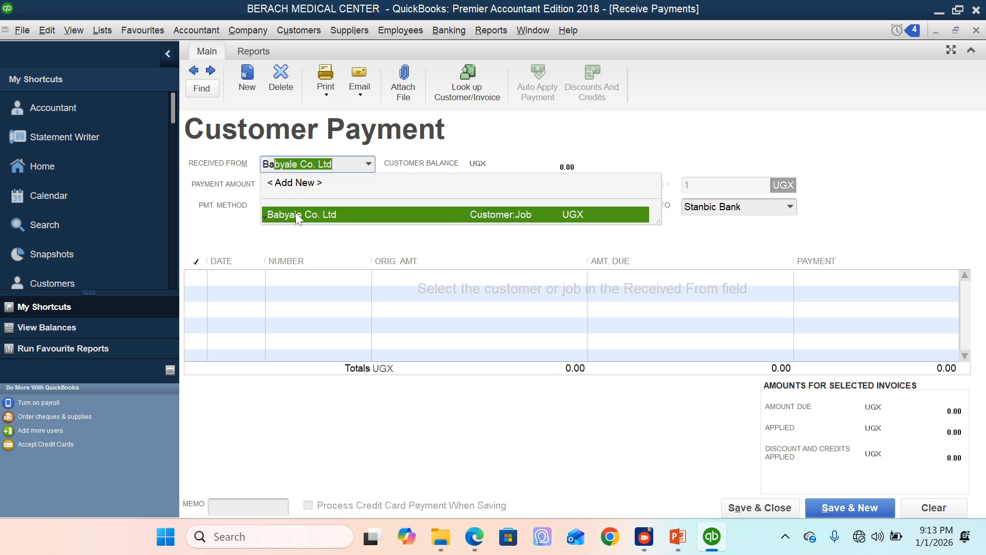
pyautogui.click(297, 216)
pyautogui.press('Tab')
pyautogui.write('100')
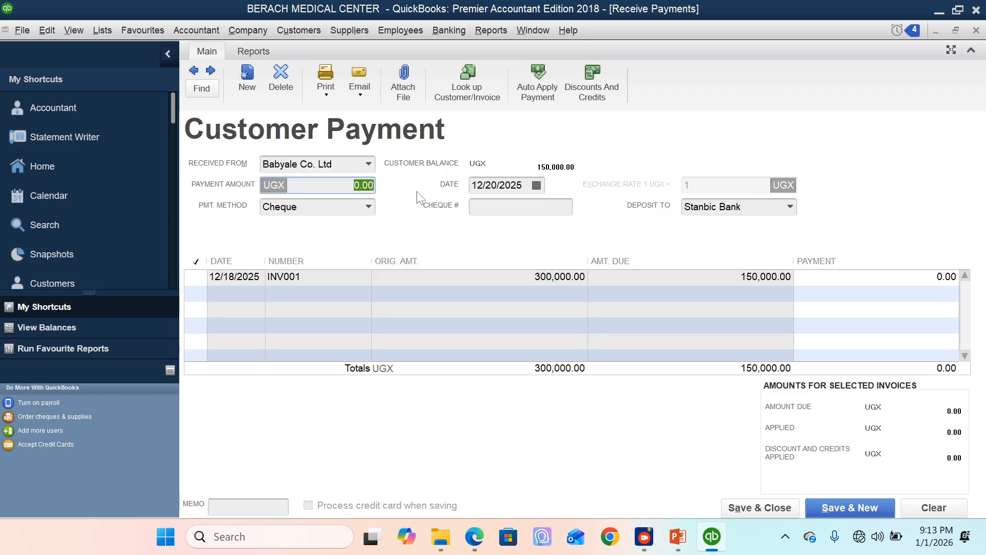
pyautogui.write('000')
pyautogui.press('Tab')
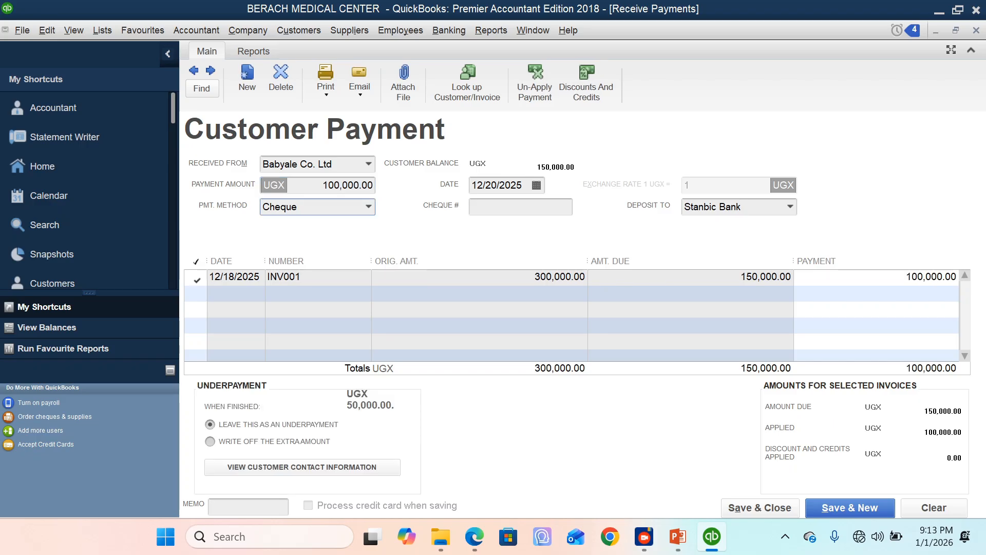
pyautogui.click(535, 188)
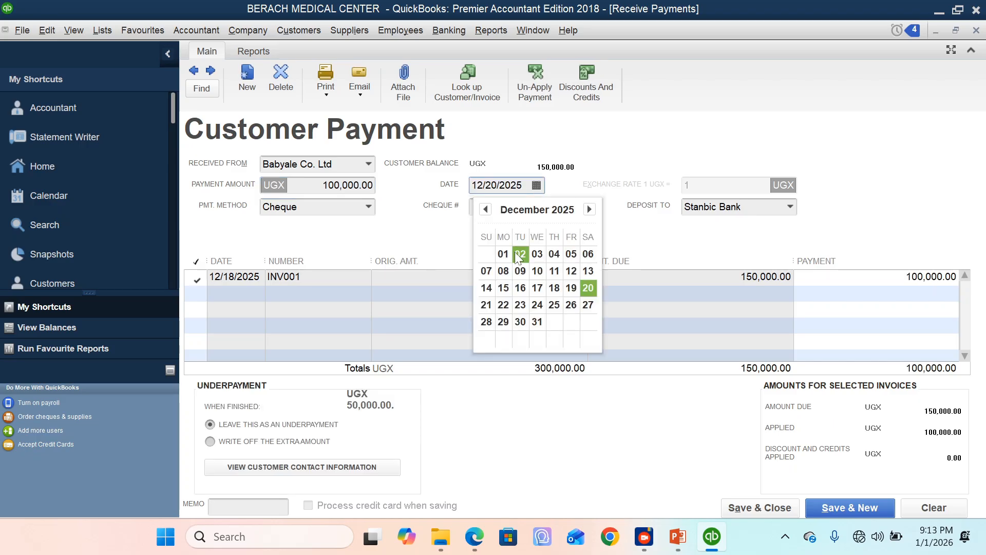
pyautogui.click(487, 305)
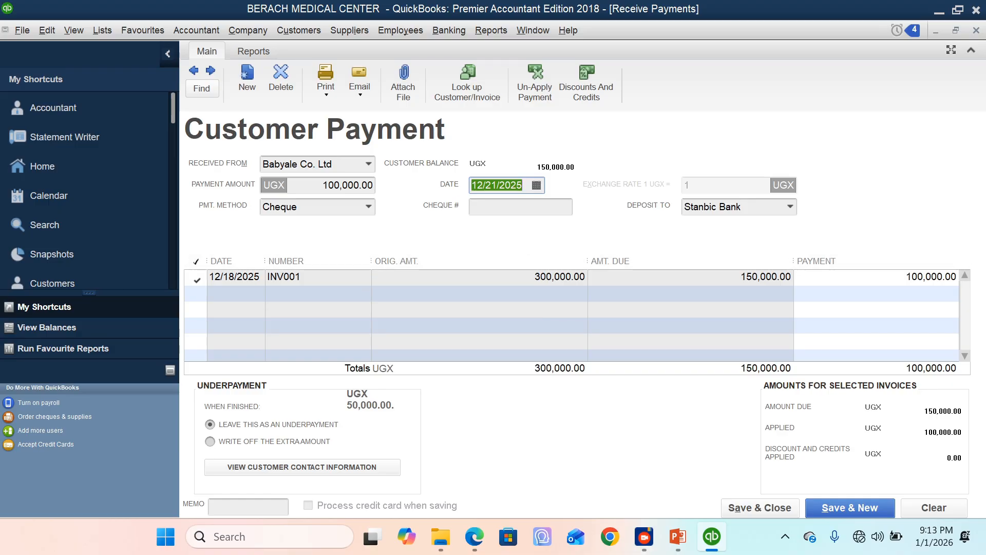
# Step: Enter RCT002 as the cheque number of the Babyale Co. Ltd payment
pyautogui.click(516, 206)
pyautogui.write('rct')
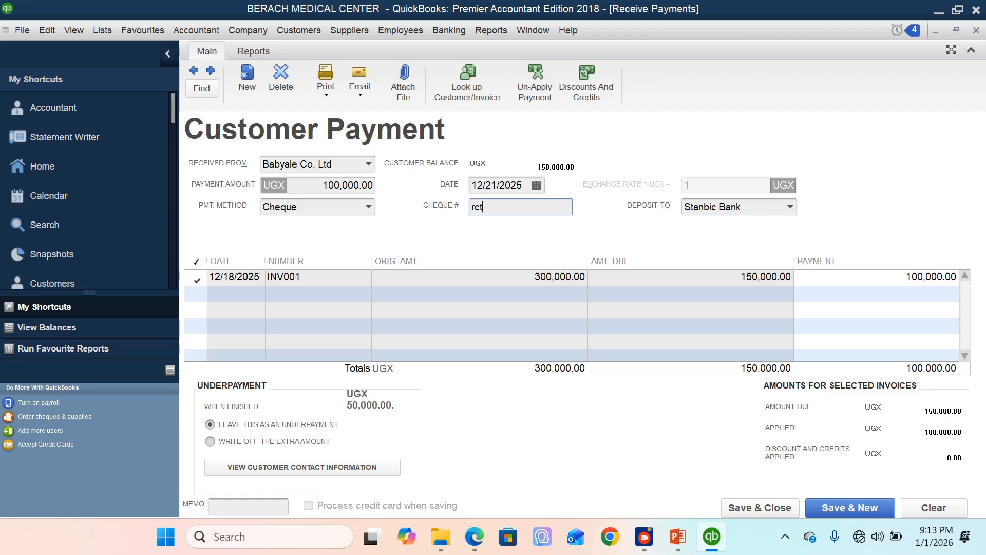
pyautogui.press('BackSpace')
pyautogui.press('BackSpace')
pyautogui.press('BackSpace')
pyautogui.write('RCT002')
# Step: Check the deposit account and the amount applied to invoice INV001, then save and close the customer payment
pyautogui.click(749, 204)
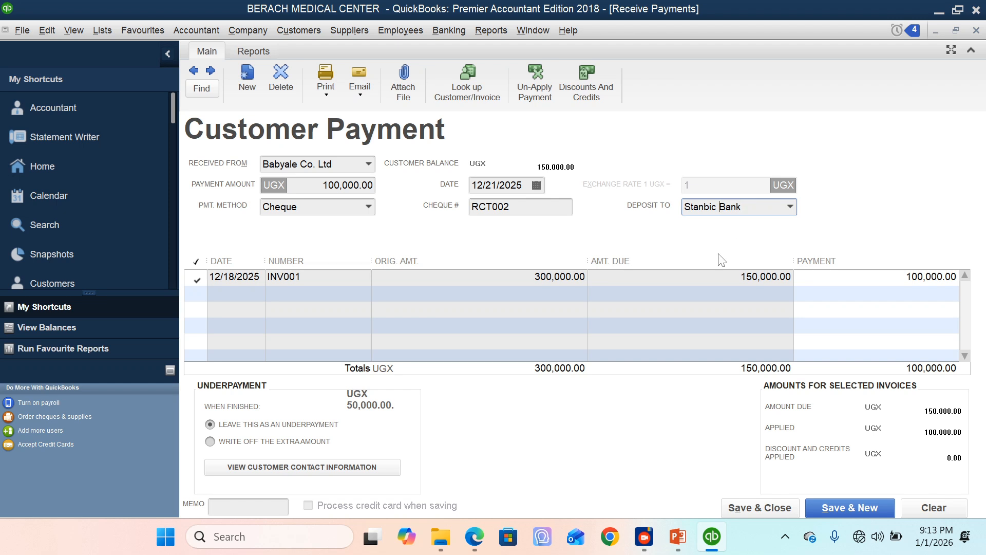
pyautogui.click(335, 185)
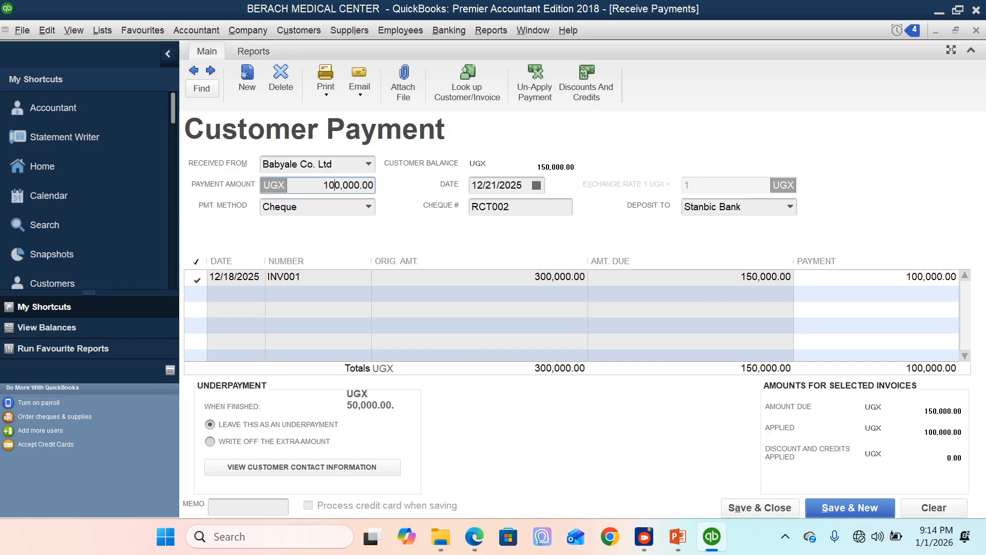
pyautogui.moveTo(938, 278); pyautogui.dragTo(906, 278)
pyautogui.click(939, 278)
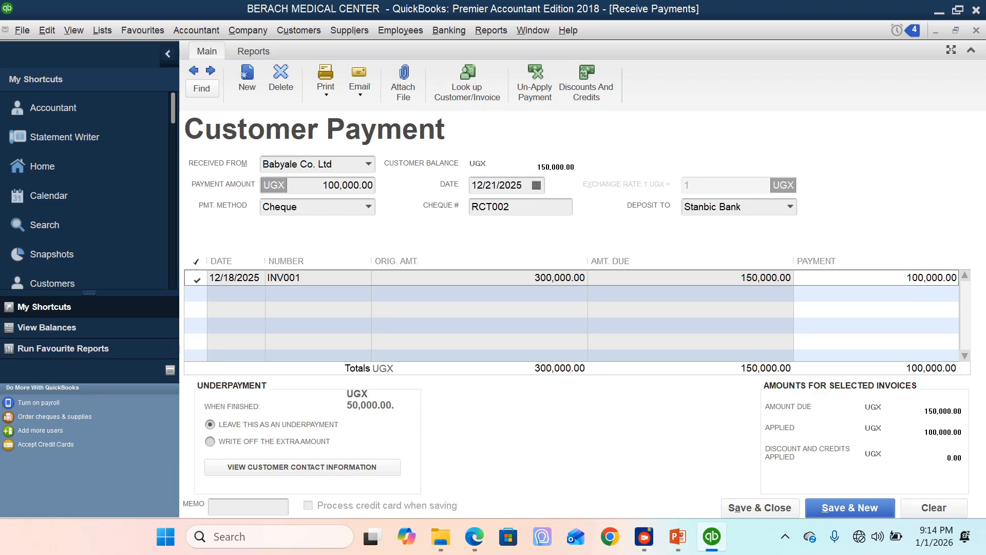
pyautogui.click(761, 506)
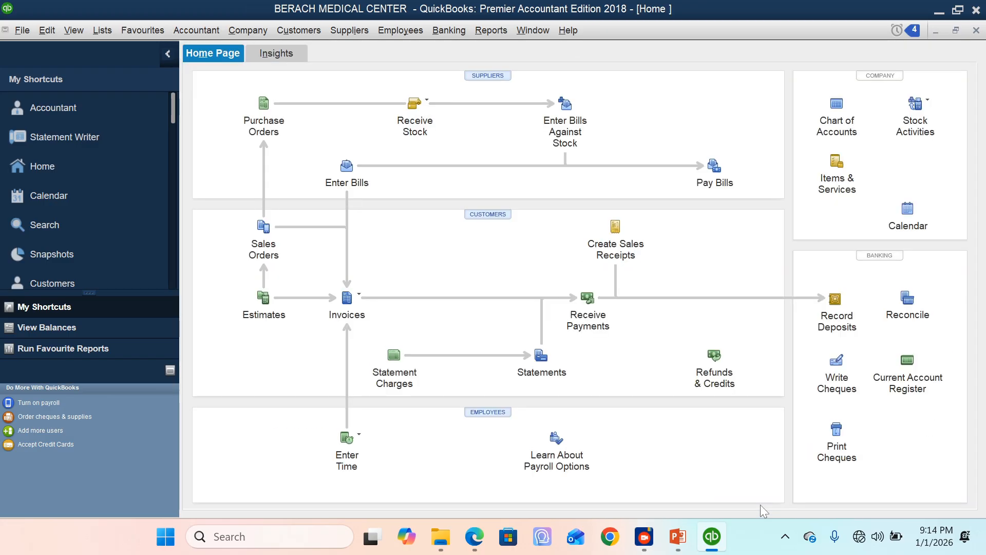
# Step: Review Babyale Co. Ltd's invoice and payments in the Customer Centre, opening and closing the RCT002 payment
pyautogui.click(484, 214)
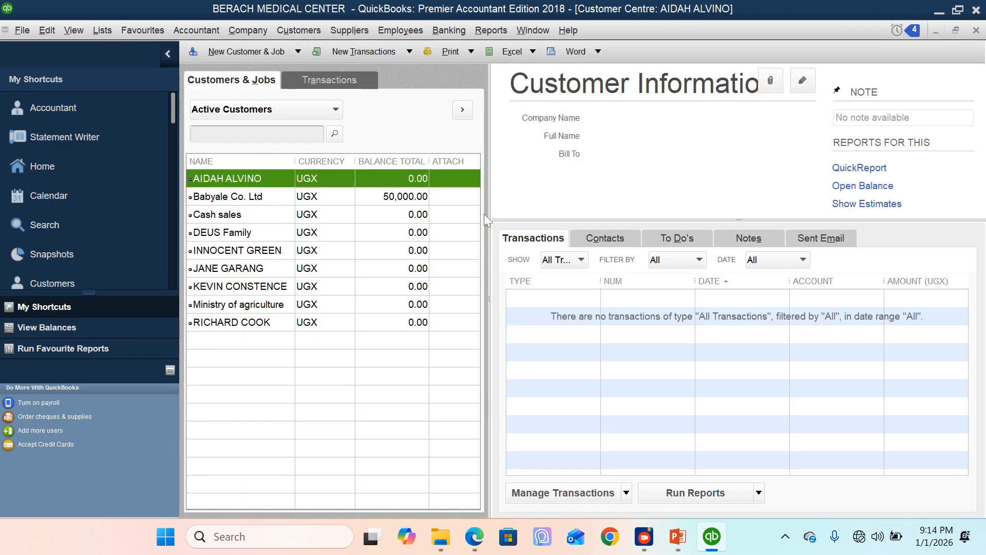
pyautogui.click(234, 198)
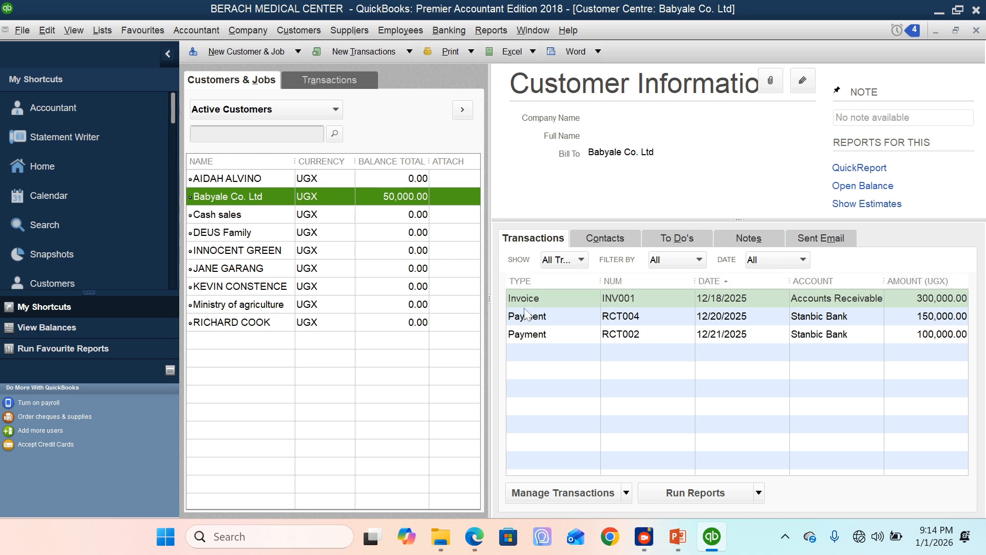
pyautogui.click(549, 303)
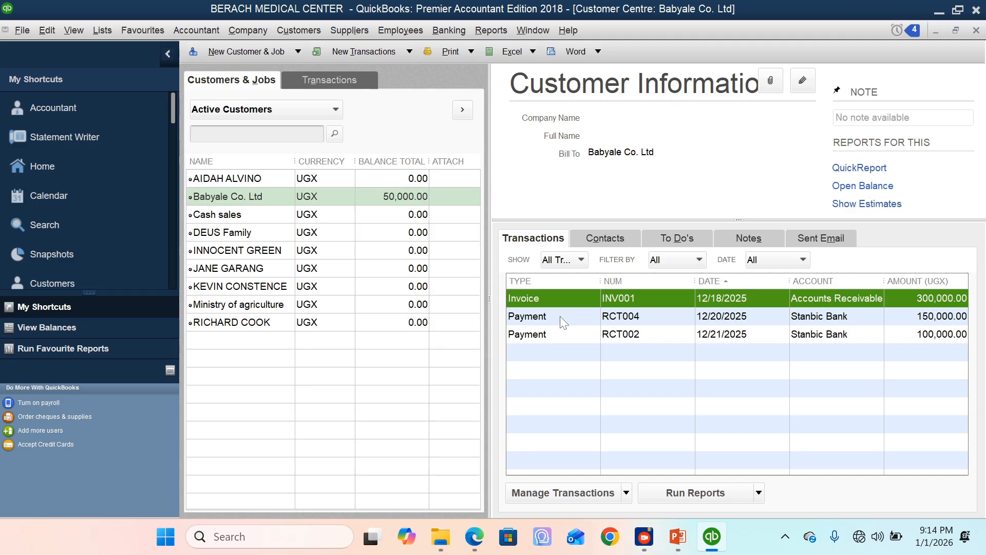
pyautogui.click(562, 315)
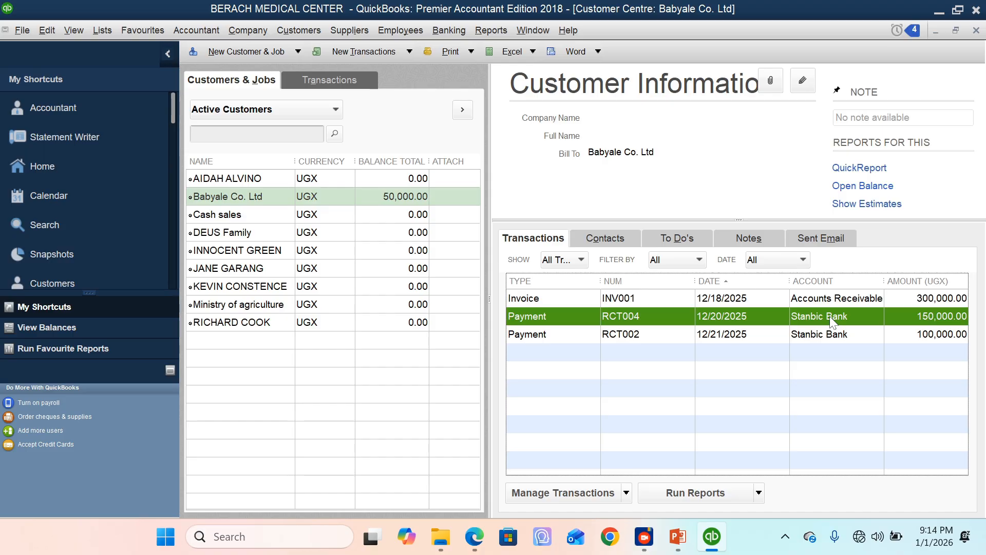
pyautogui.click(566, 337)
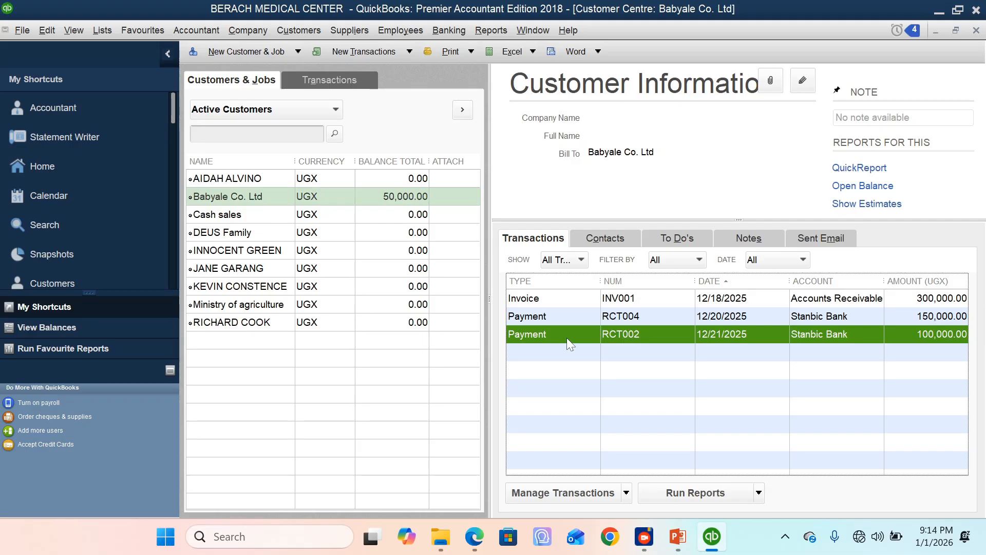
pyautogui.doubleClick(567, 338)
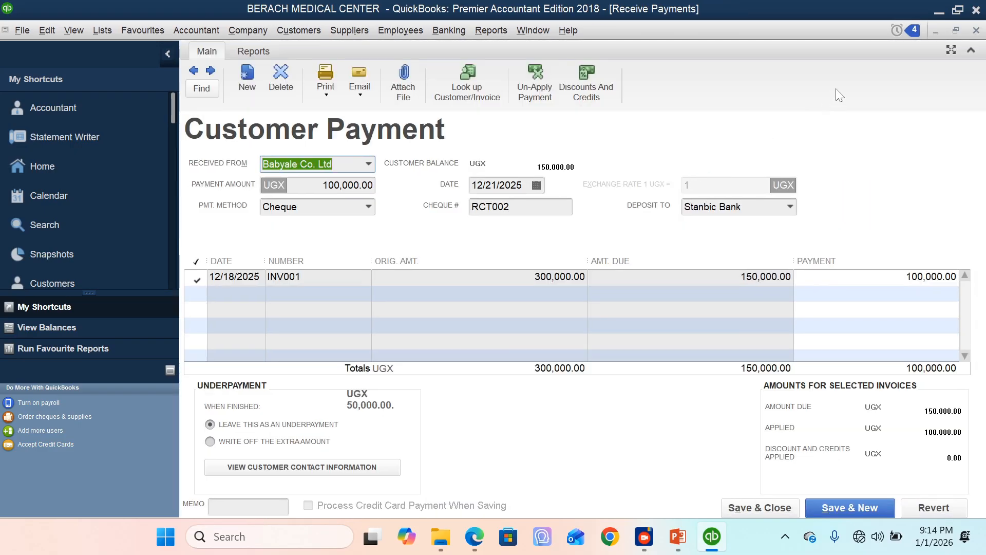
pyautogui.click(976, 31)
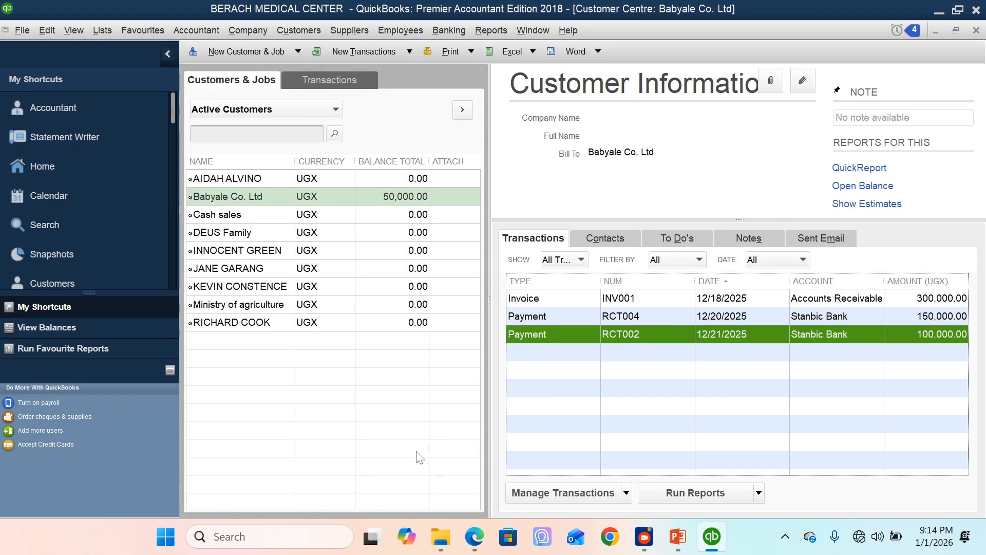
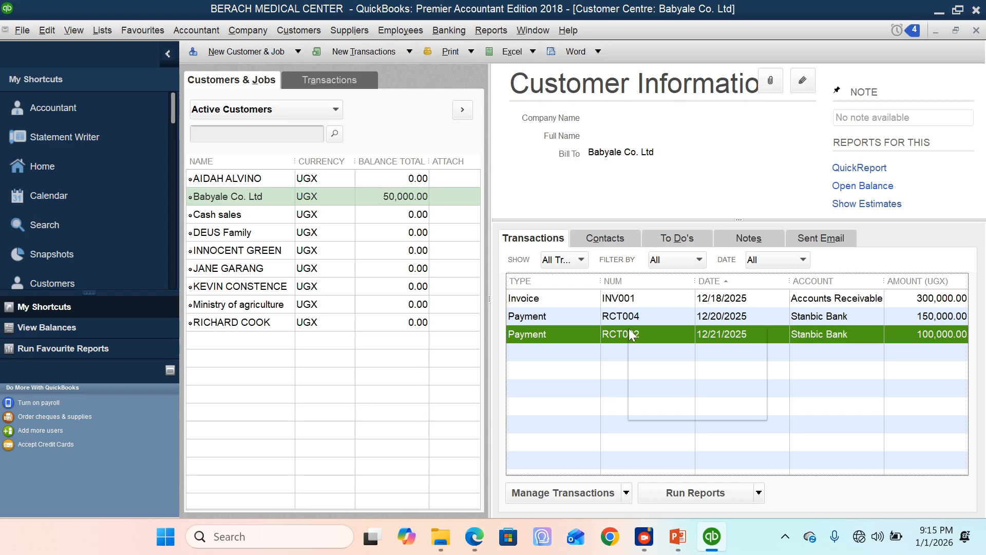
# Step: Change the cheque number of Babyale Co. Ltd's 100,000 payment to RCT005, then save and record the change
pyautogui.rightClick(630, 332)
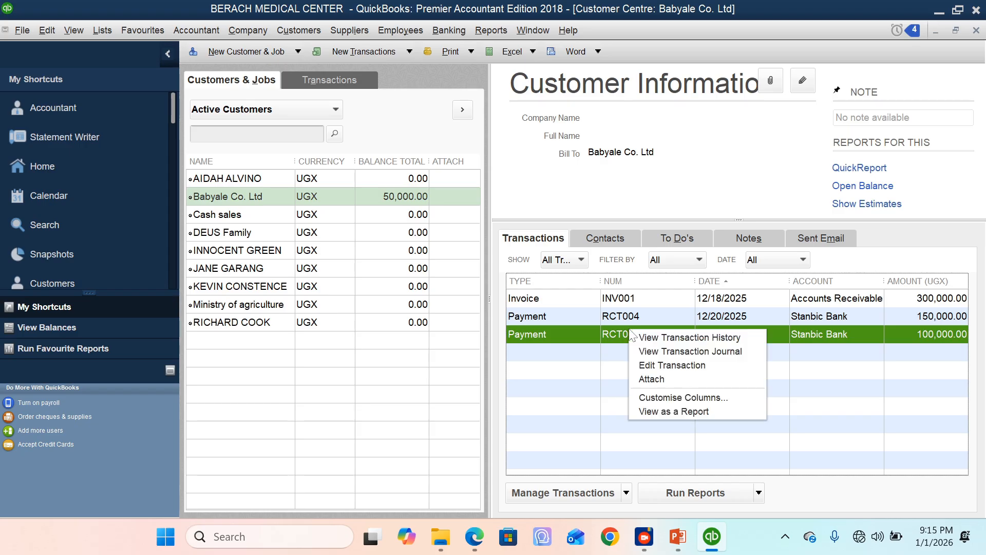
pyautogui.click(657, 366)
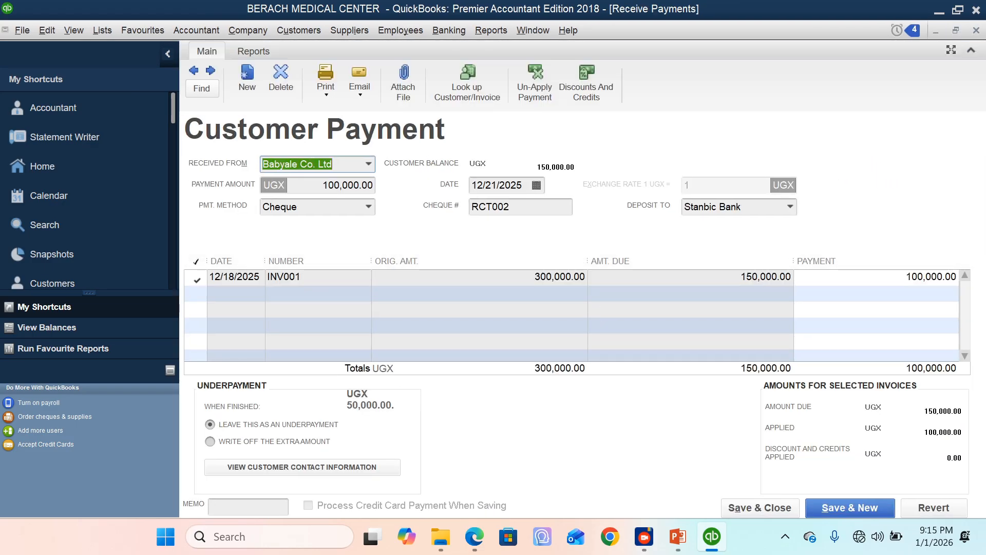
pyautogui.click(514, 207)
pyautogui.press('BackSpace')
pyautogui.write('5')
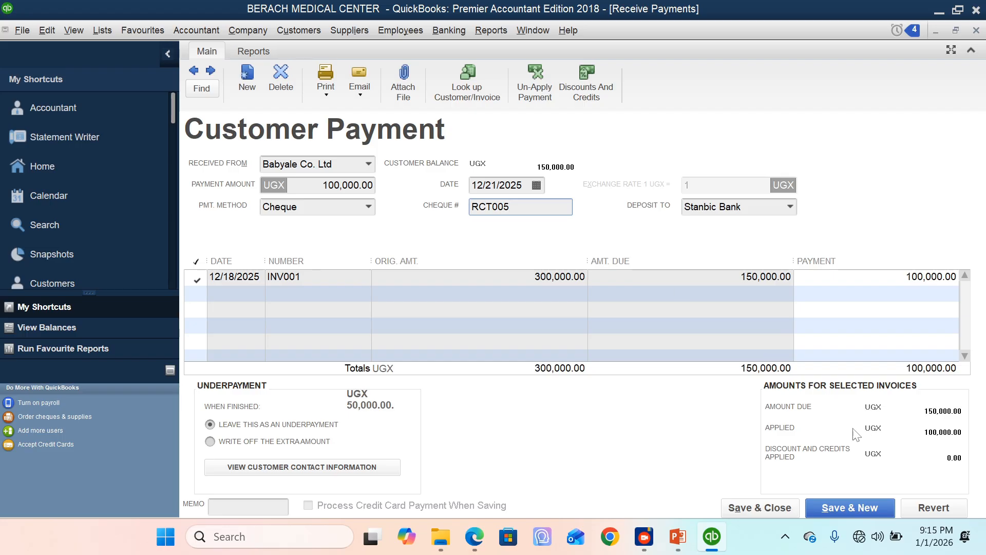
pyautogui.click(759, 507)
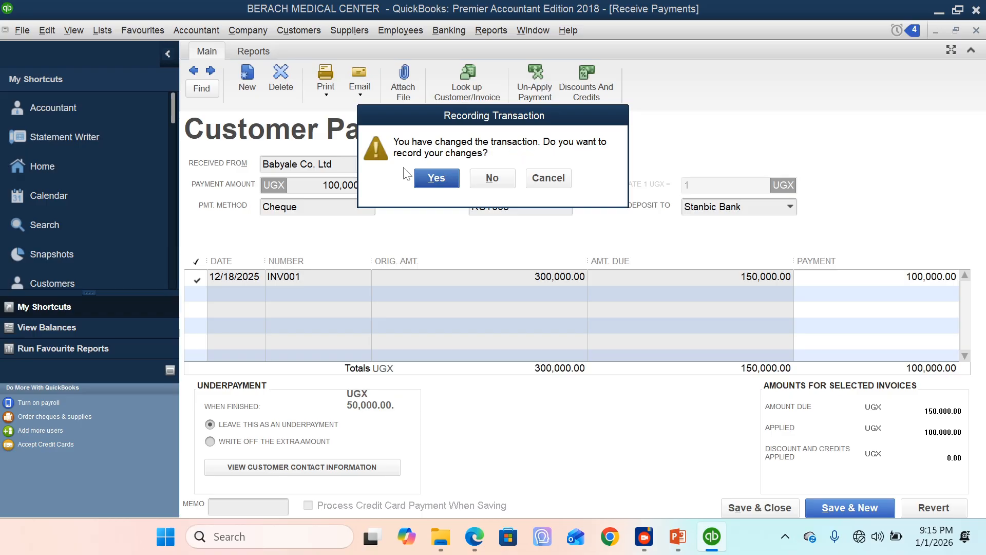
pyautogui.click(436, 178)
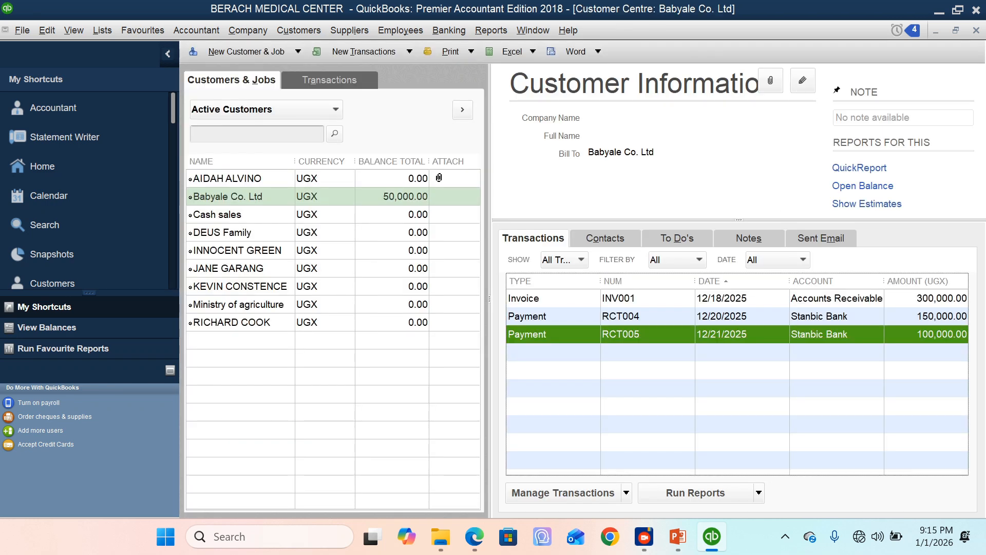
# Step: Open Babyale Co. Ltd's invoice INV001 to examine the payments applied and balance due, then close it
pyautogui.click(611, 299)
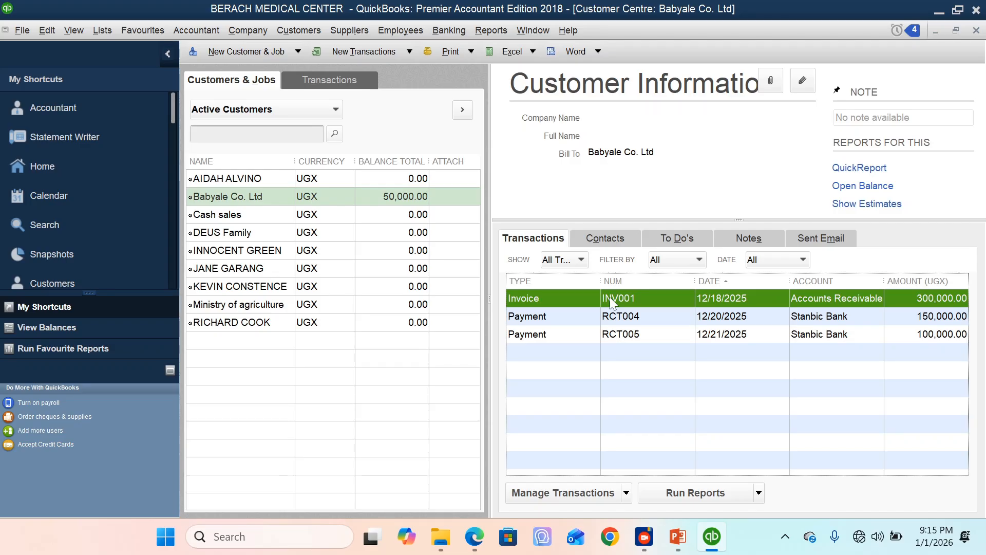
pyautogui.rightClick(611, 302)
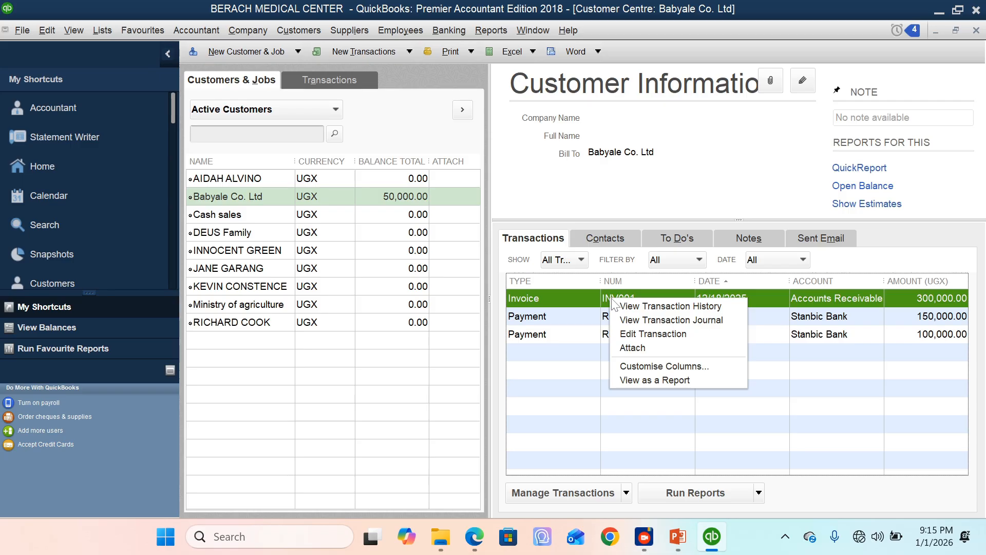
pyautogui.click(640, 335)
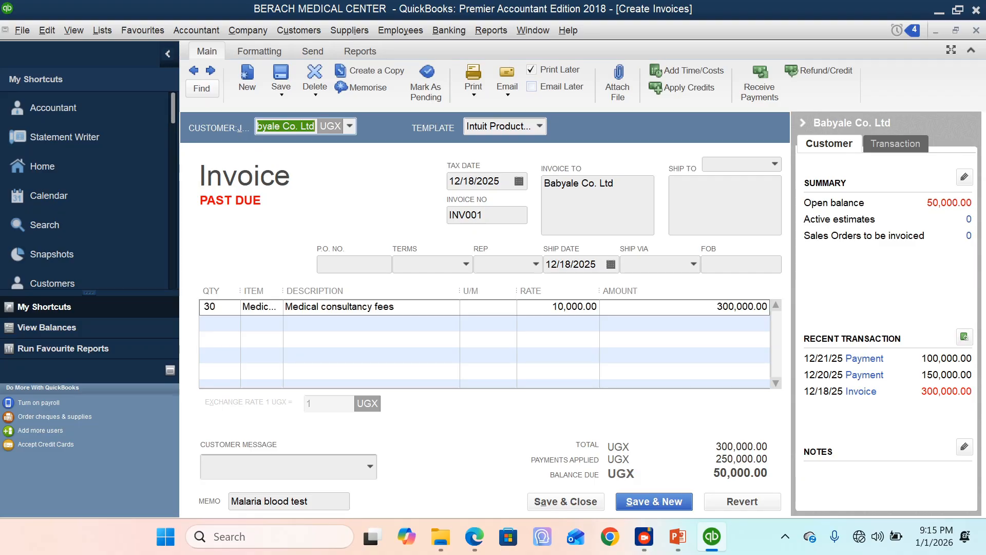
pyautogui.click(976, 31)
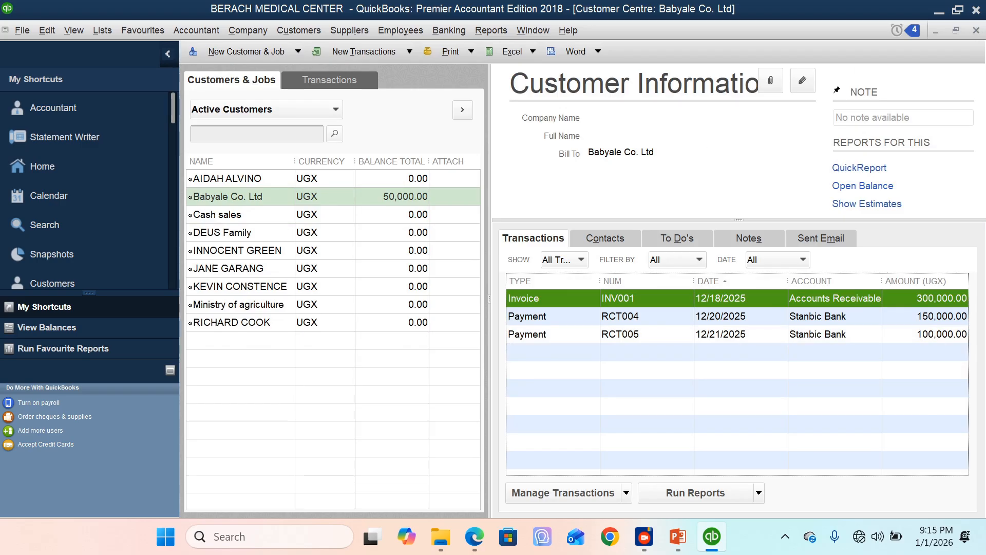
pyautogui.doubleClick(635, 299)
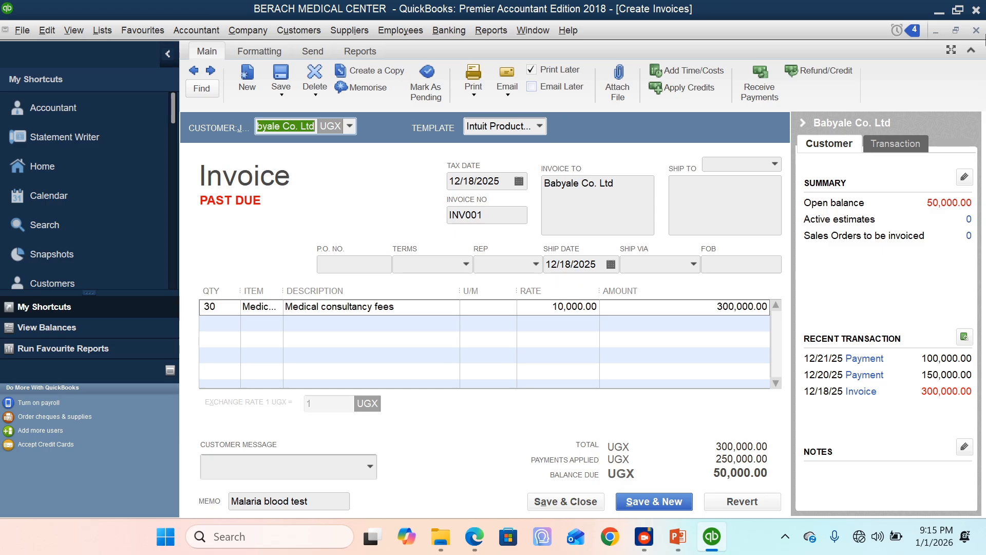
pyautogui.click(977, 31)
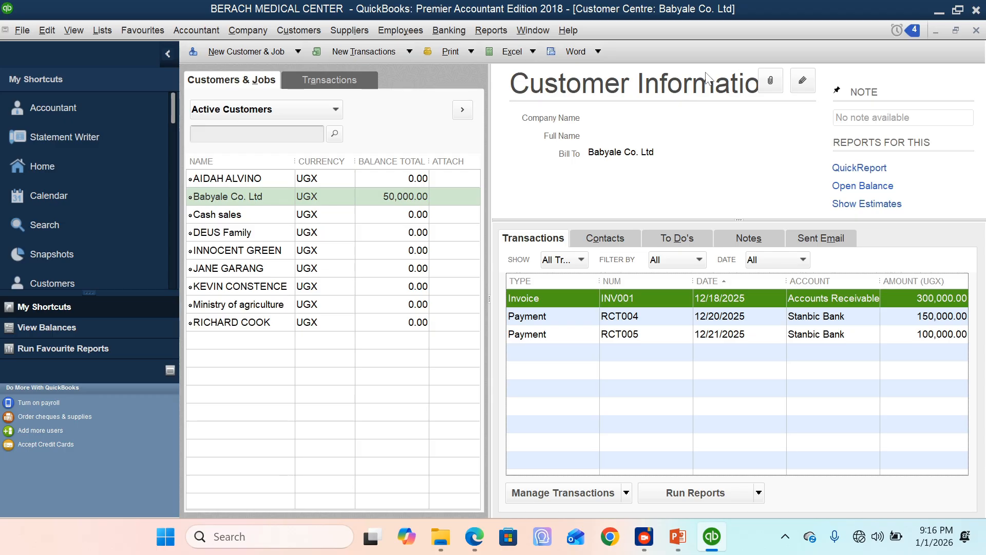
# Step: Start a new invoice for the first customer in the Customer Centre list, with Treatment fees as the item
pyautogui.click(258, 180)
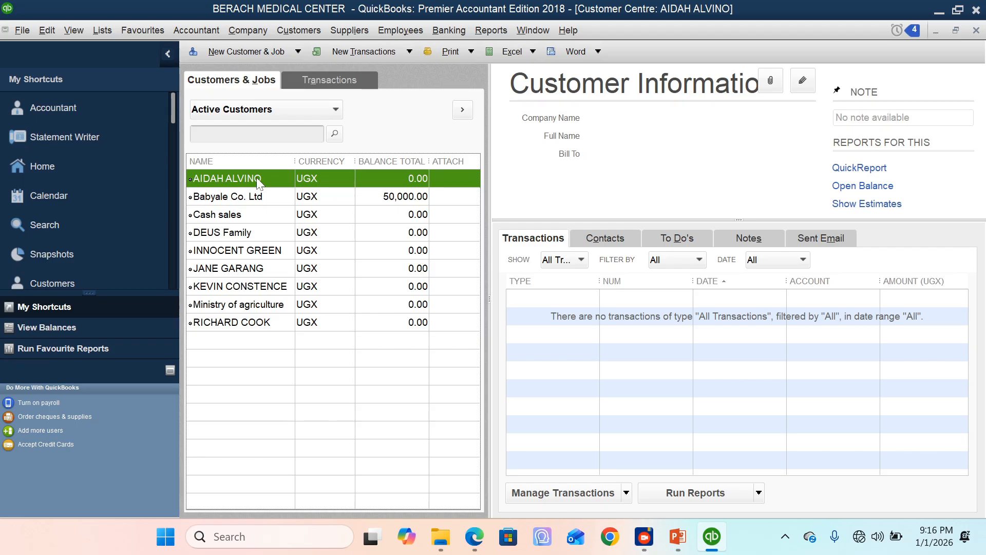
pyautogui.rightClick(256, 177)
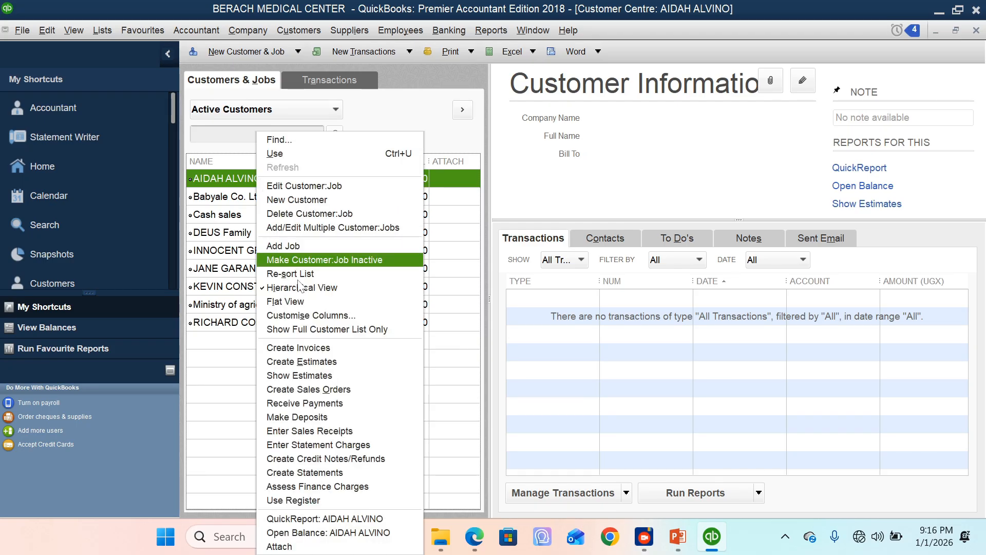
pyautogui.click(319, 349)
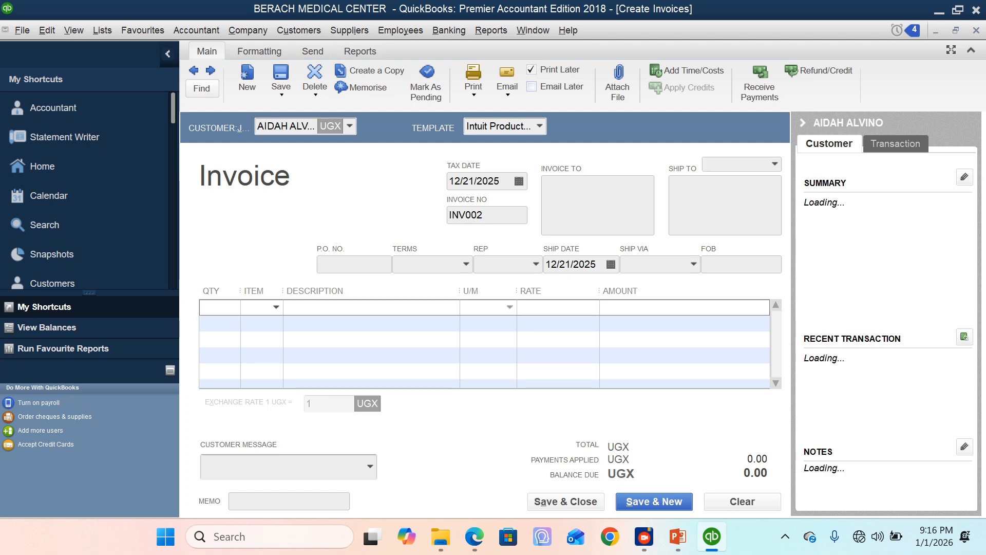
pyautogui.click(275, 307)
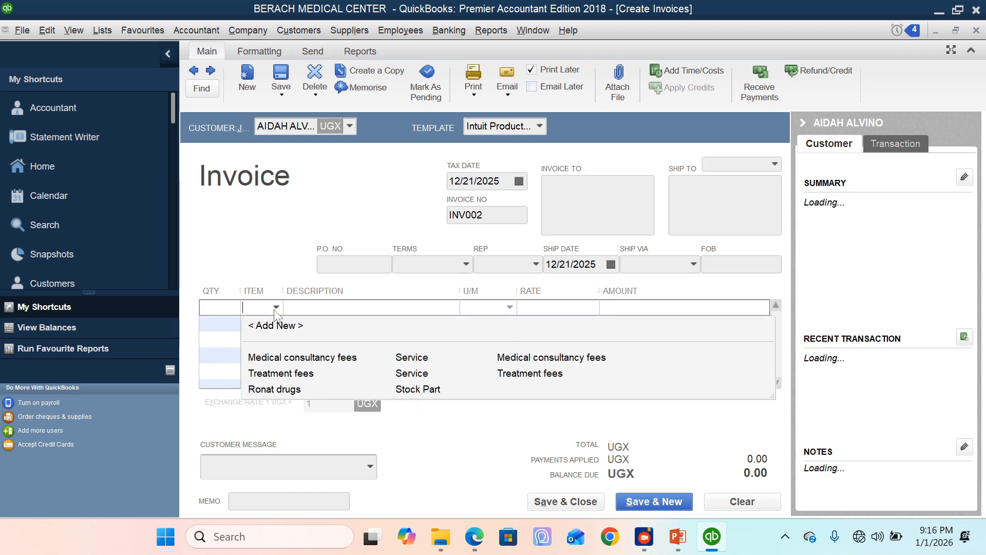
pyautogui.click(281, 374)
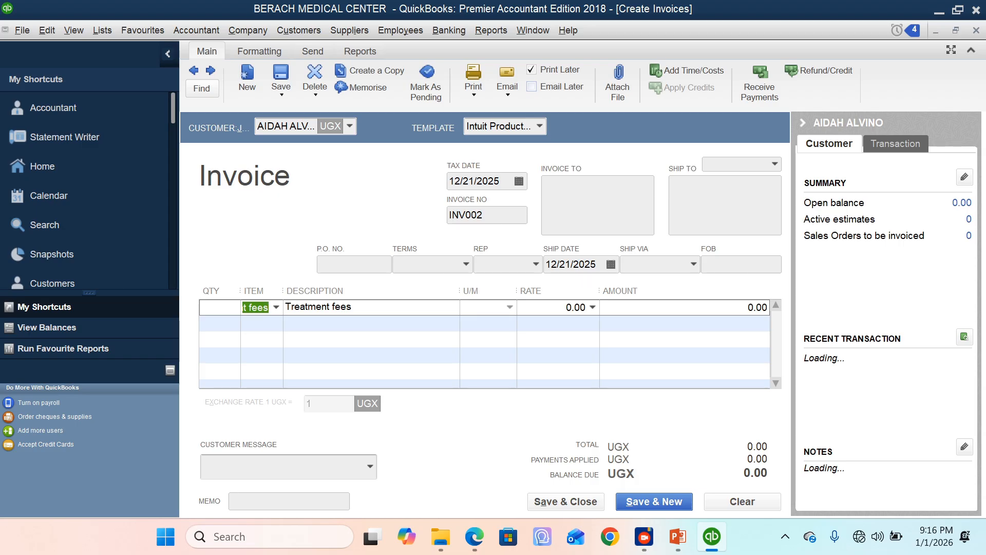
# Step: Set the Treatment fees rate to 500,000 and widen the invoice's Item column to fit the item name
pyautogui.press('Tab')
pyautogui.write('5000000')
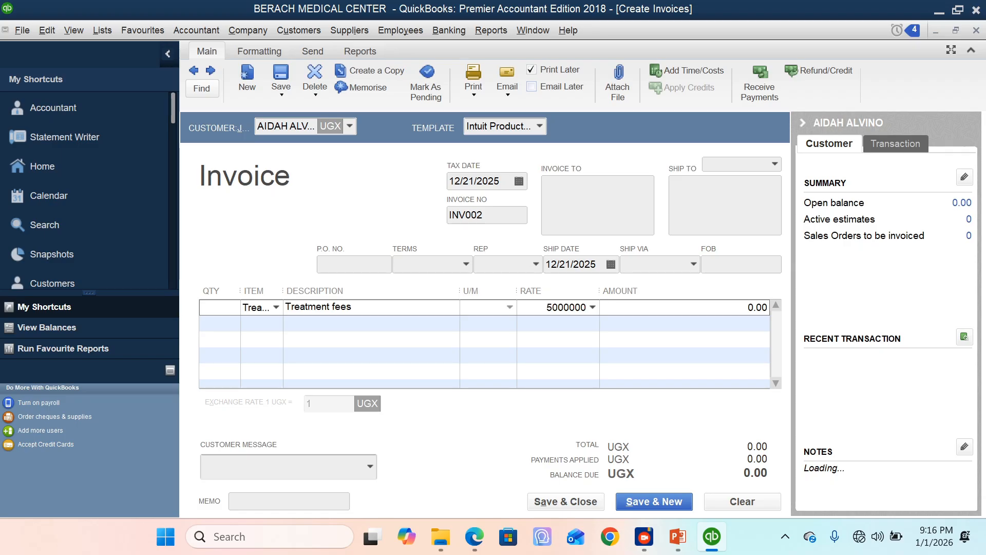
pyautogui.press('Tab')
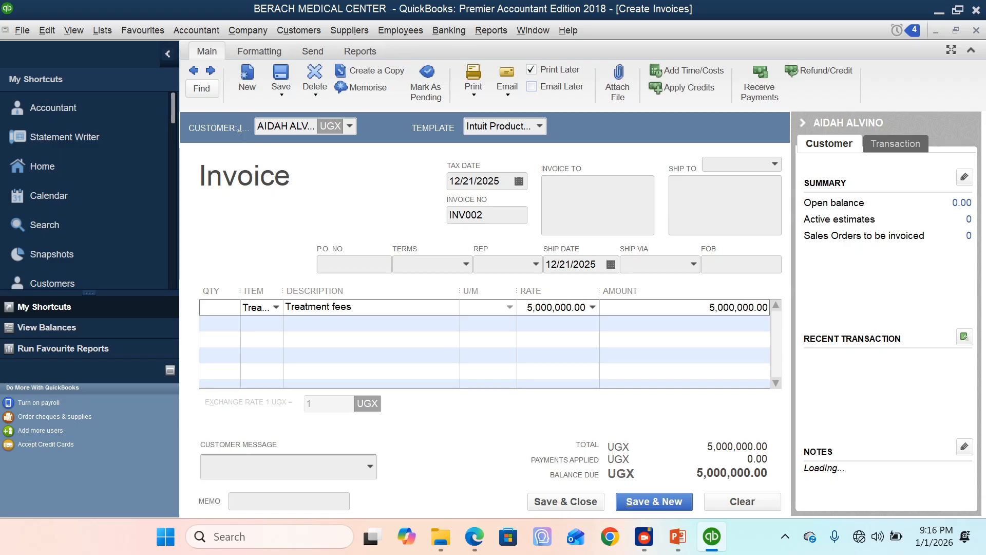
pyautogui.click(561, 307)
pyautogui.press('BackSpace')
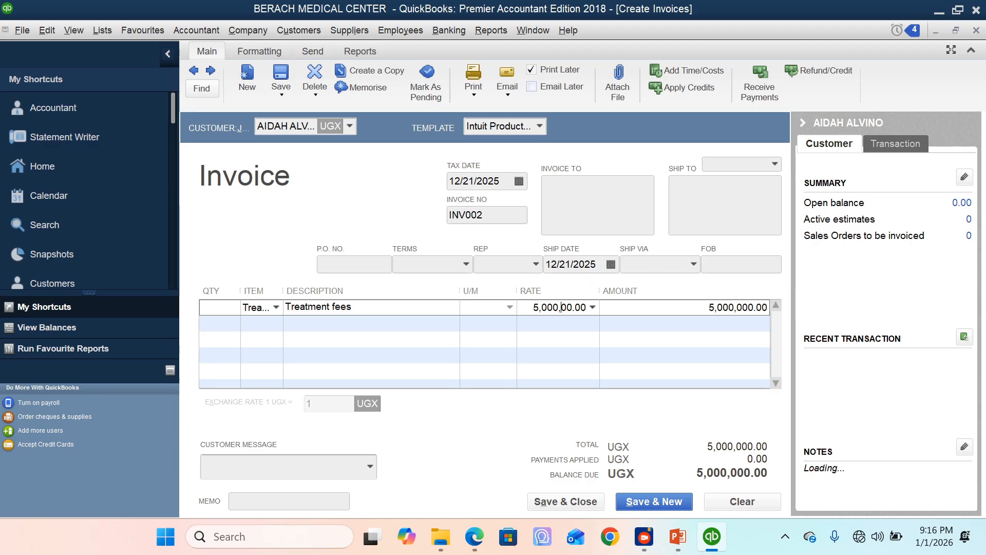
pyautogui.click(219, 307)
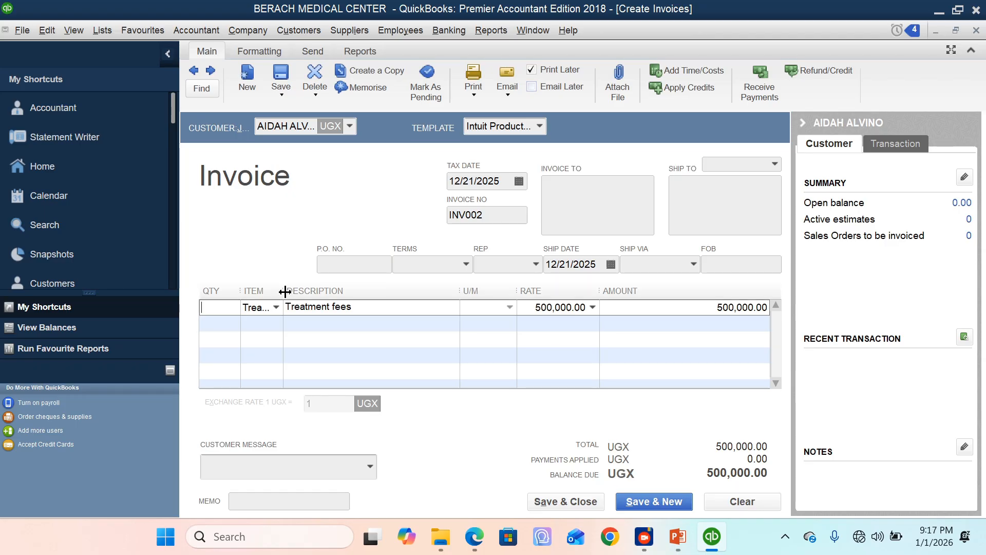
pyautogui.moveTo(285, 290); pyautogui.dragTo(335, 290)
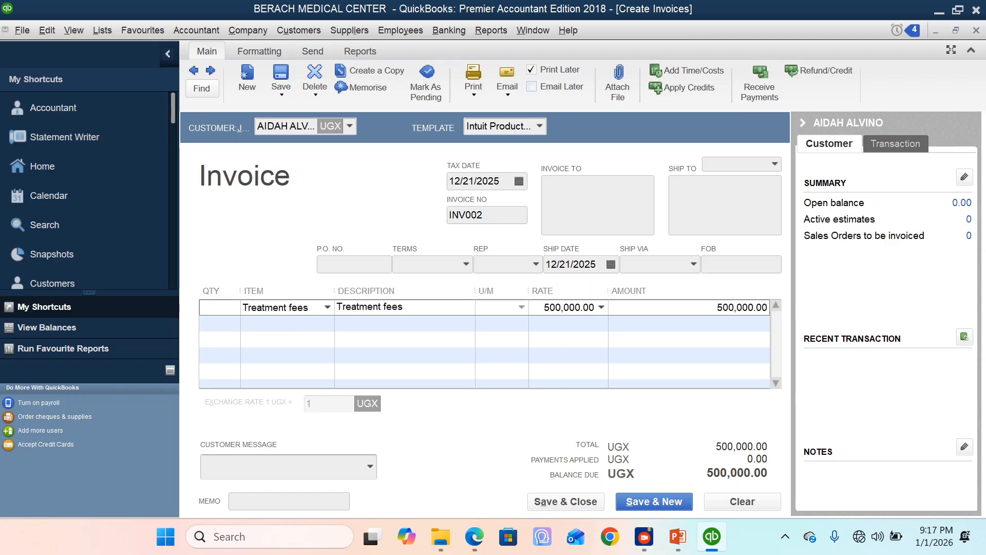
# Step: Enter TREATMENT FOR MALARIA as the memo of the Treatment fees invoice
pyautogui.click(260, 501)
pyautogui.write('TREATMENT FOR ')
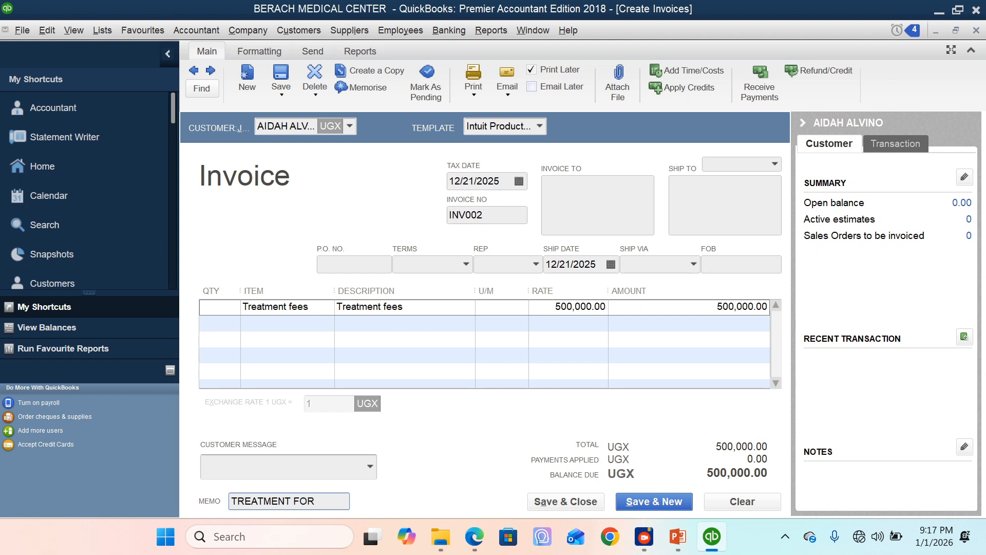
pyautogui.write('MALARIA')
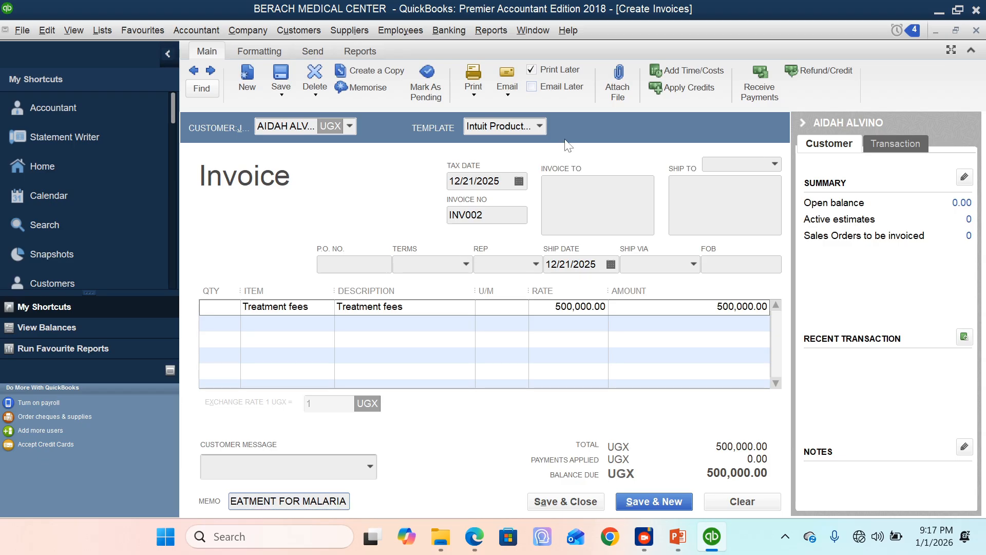
# Step: Date invoice INV002 12/23/2025, then save and close it
pyautogui.click(519, 181)
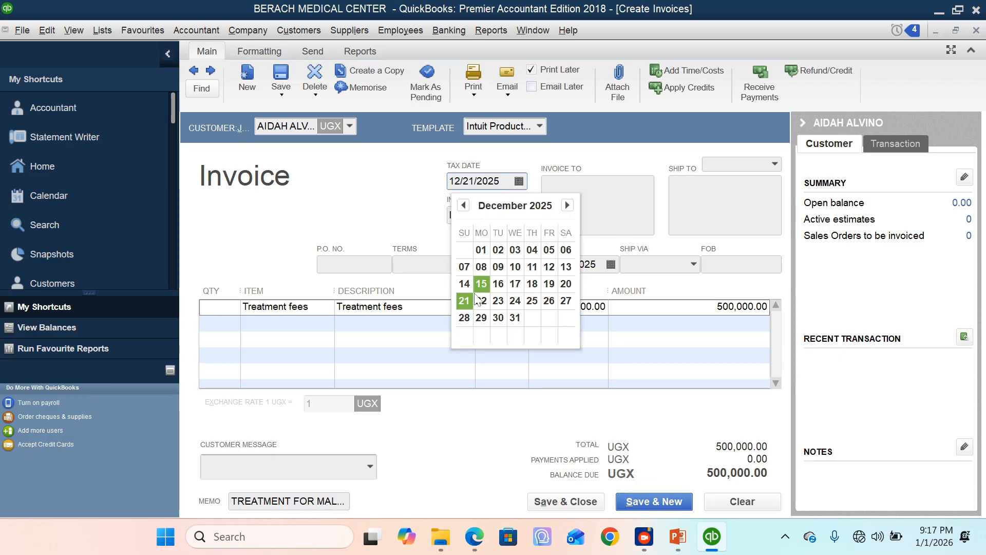
pyautogui.click(499, 301)
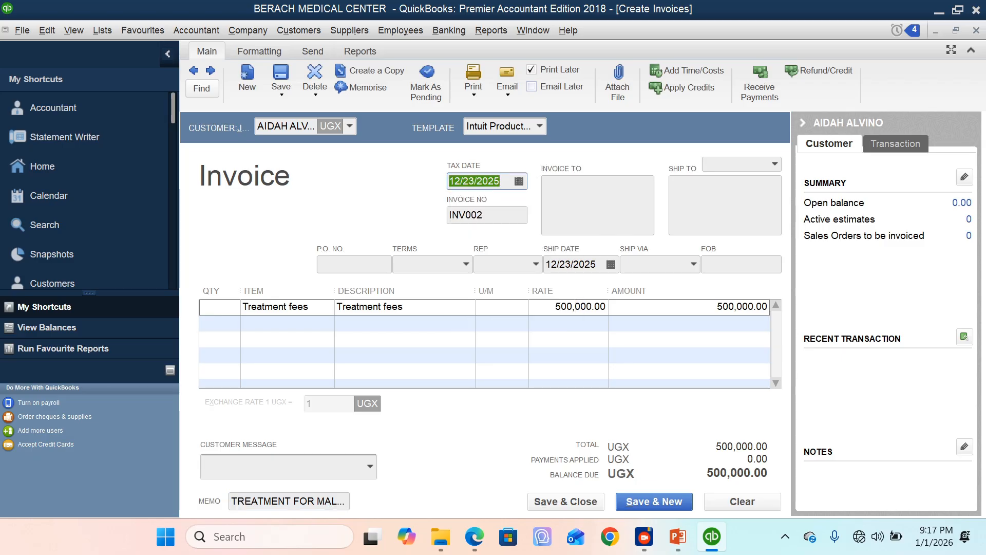
pyautogui.click(506, 215)
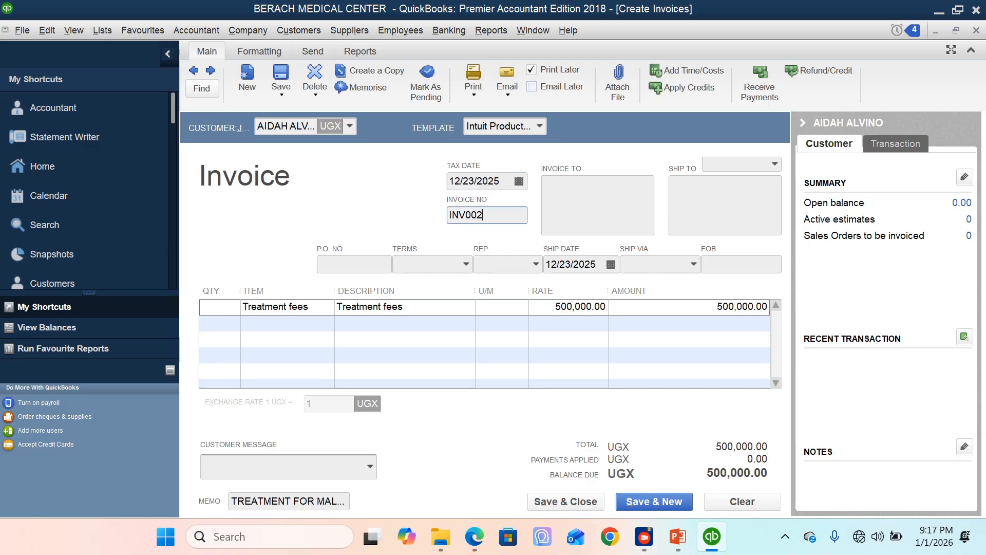
pyautogui.click(560, 502)
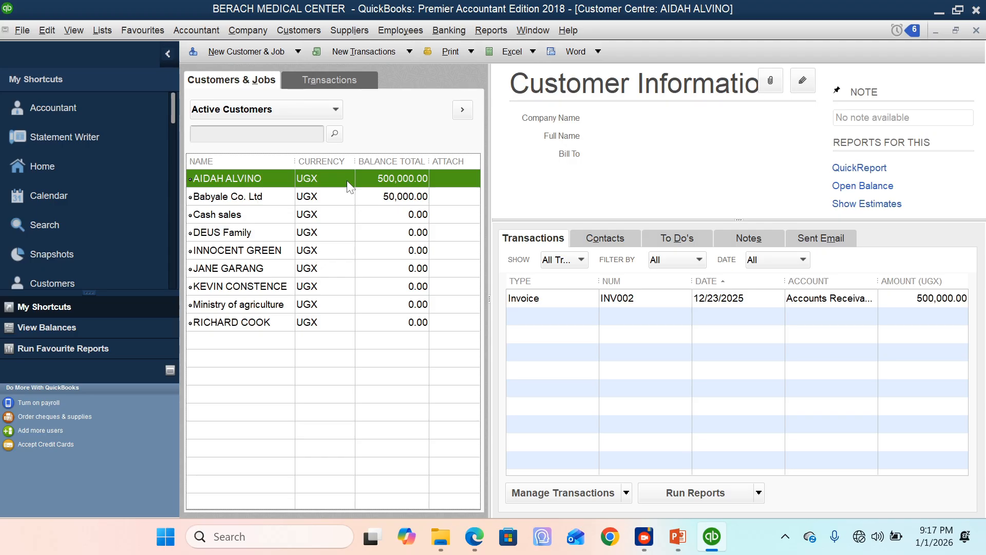
# Step: Start a customer payment against INV002 for 260,000, paid by Cash and dated 12/31/2025
pyautogui.rightClick(260, 177)
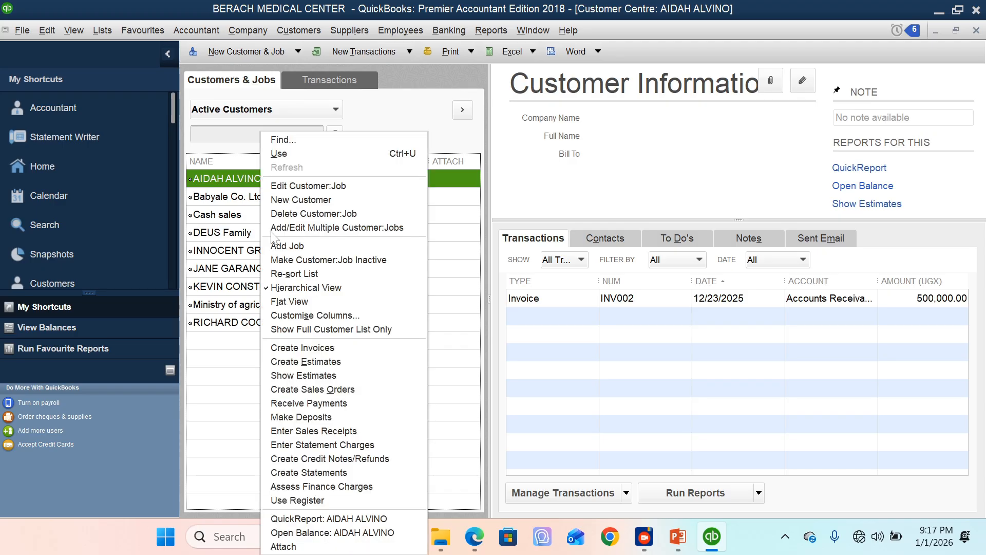
pyautogui.click(334, 403)
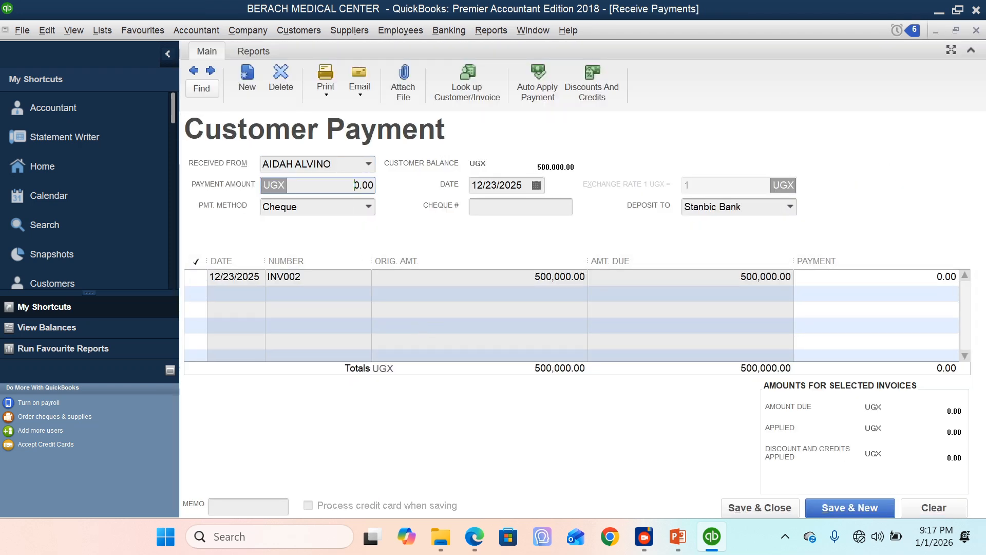
pyautogui.write('260000')
pyautogui.click(369, 207)
pyautogui.click(309, 257)
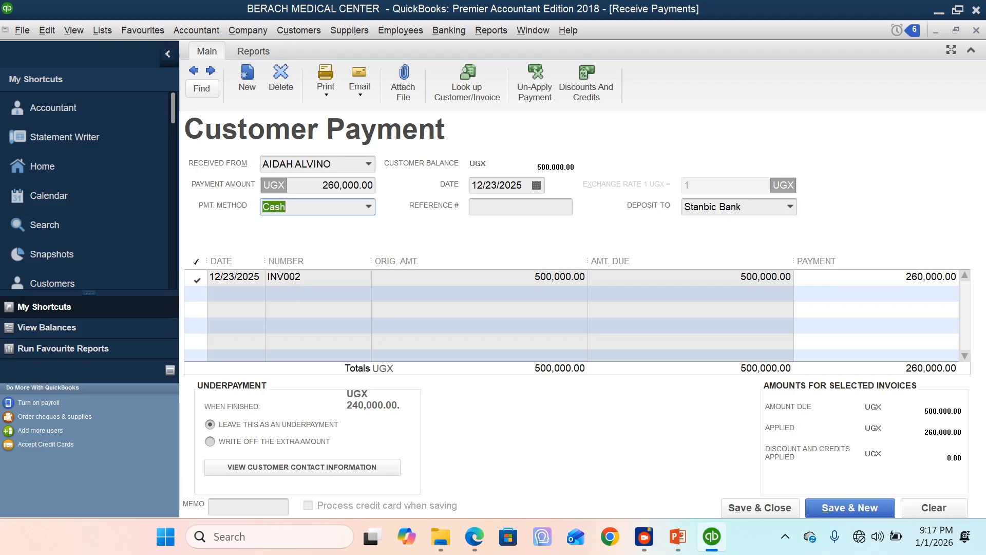
pyautogui.click(536, 185)
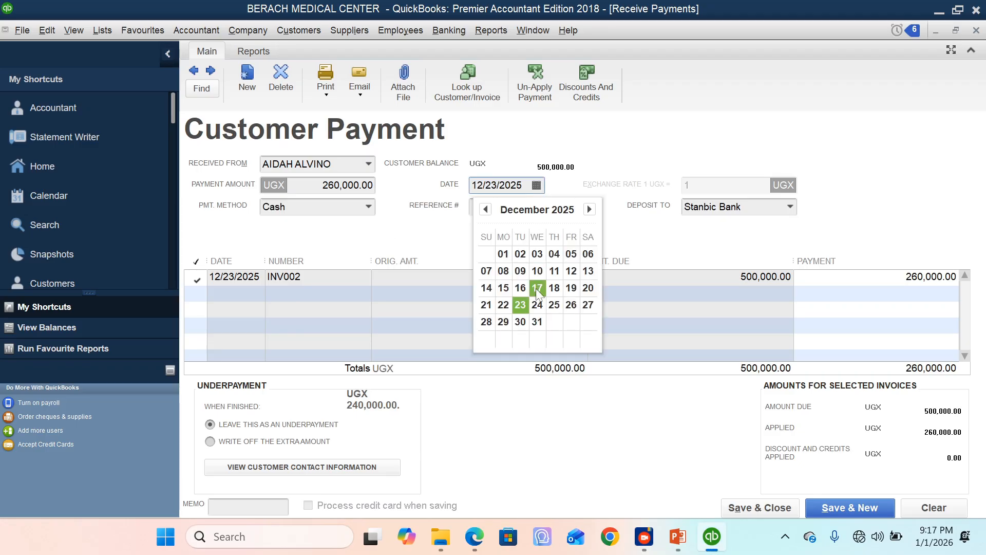
pyautogui.click(536, 315)
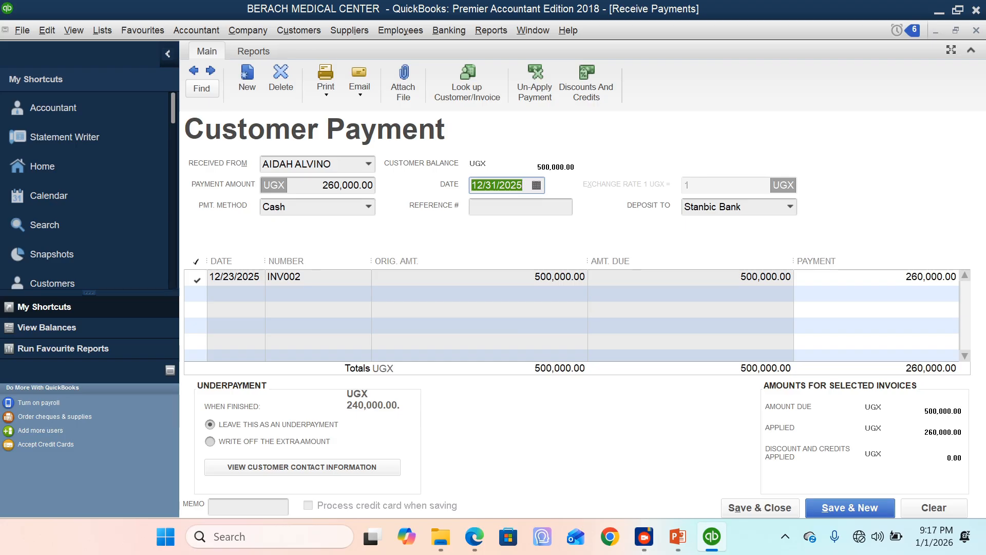
# Step: Enter RCT006 as the payment's reference number and set Cash in Hand as the deposit account
pyautogui.click(518, 207)
pyautogui.write('RC')
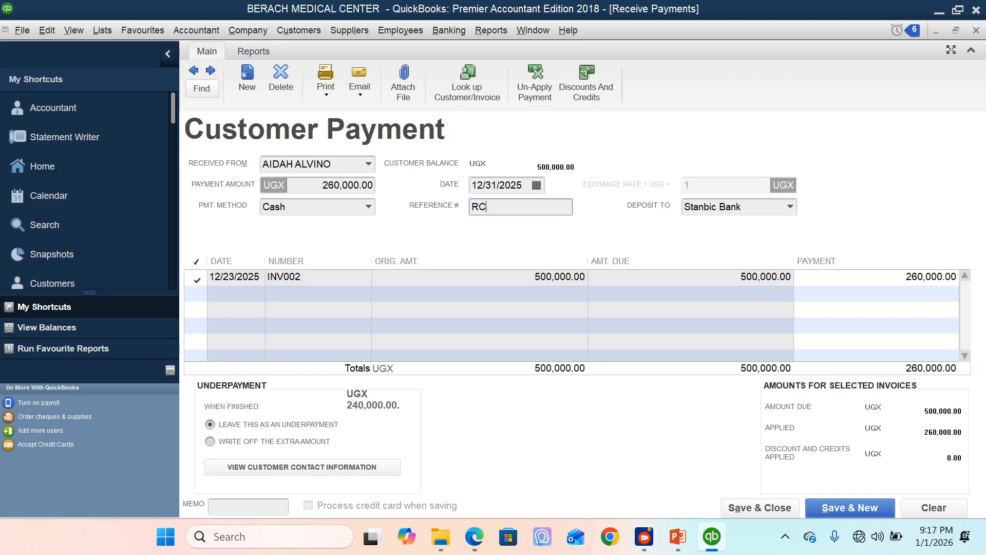
pyautogui.write('T006')
pyautogui.click(790, 207)
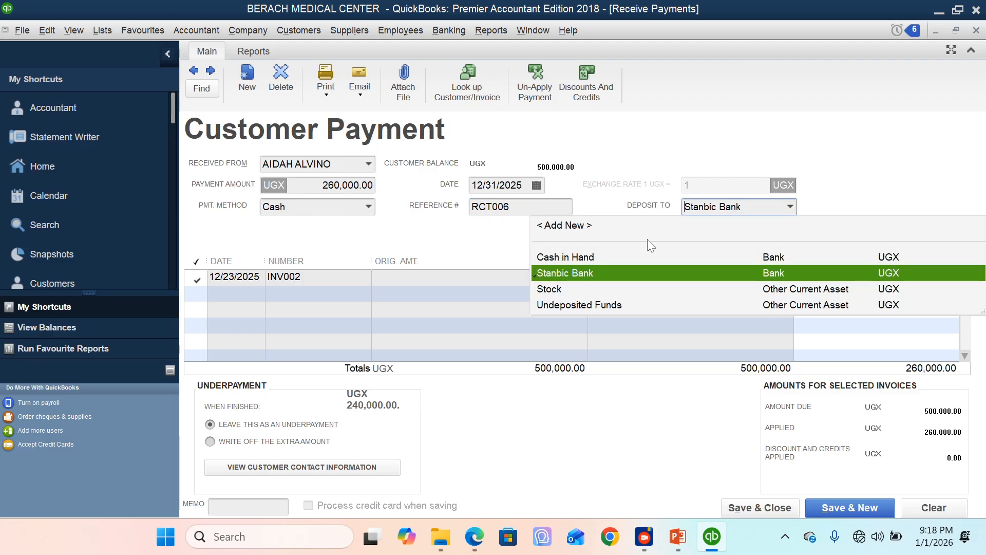
pyautogui.click(614, 255)
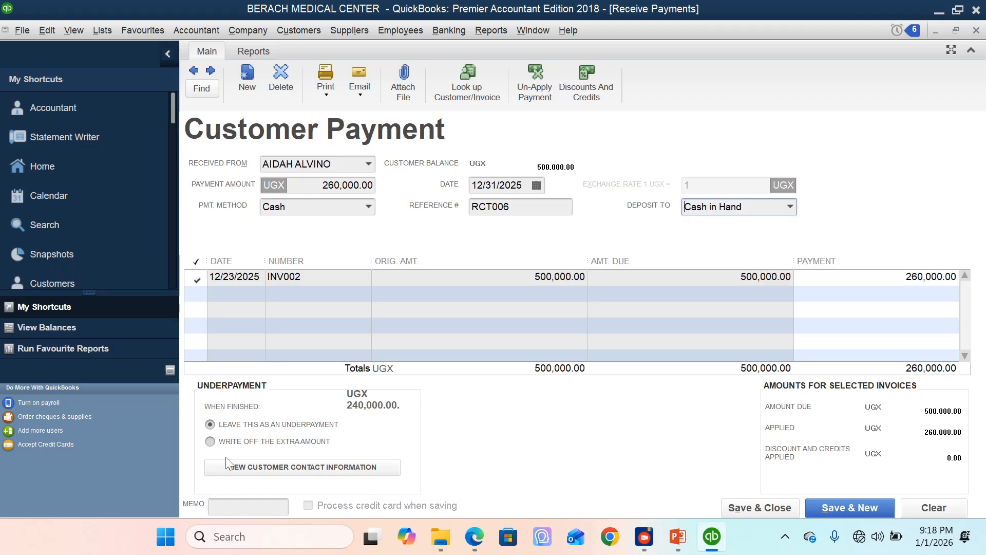
# Step: Enter "1 installment" as the customer payment's memo, then save and close the payment
pyautogui.click(248, 507)
pyautogui.write('1 installm')
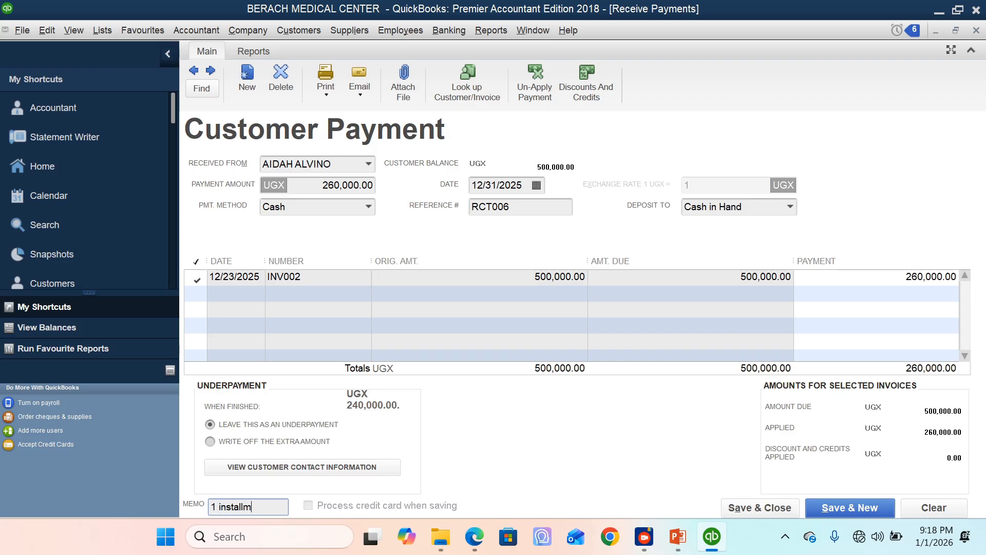
pyautogui.write('ent')
pyautogui.click(745, 509)
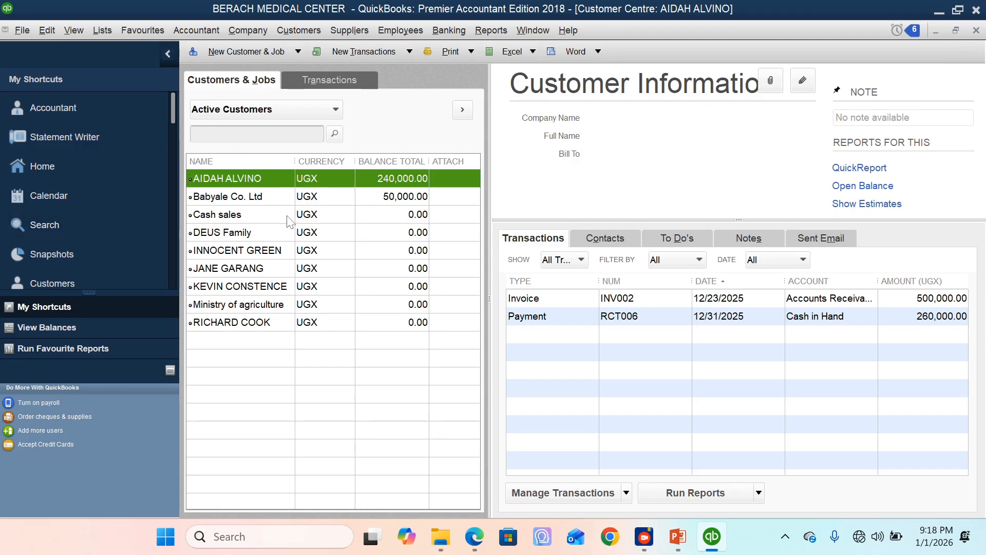
# Step: Start a customer statement for Babyale Co. Ltd covering the period from 12/01/2025 to 01/01/2026
pyautogui.rightClick(259, 202)
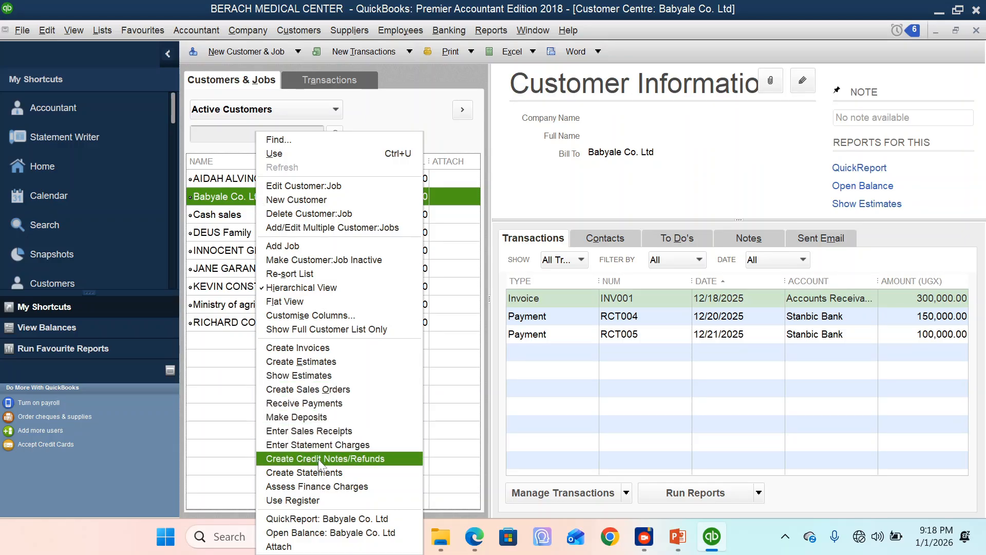
pyautogui.click(320, 472)
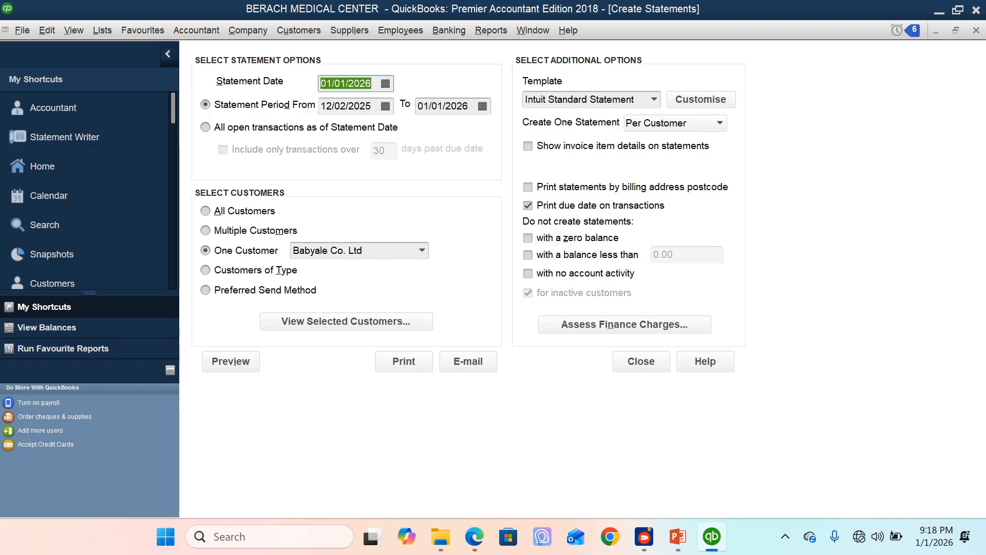
pyautogui.click(386, 106)
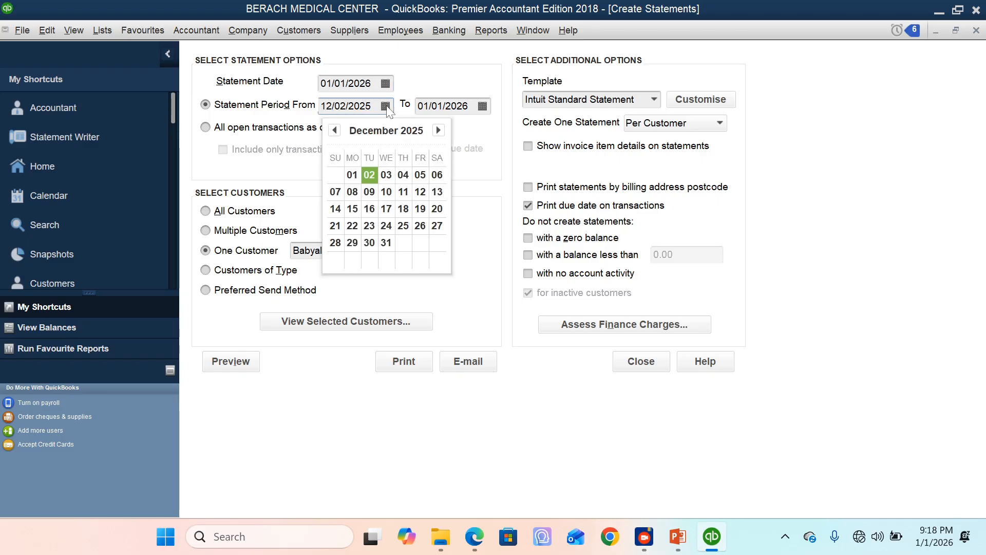
pyautogui.click(353, 174)
pyautogui.click(483, 105)
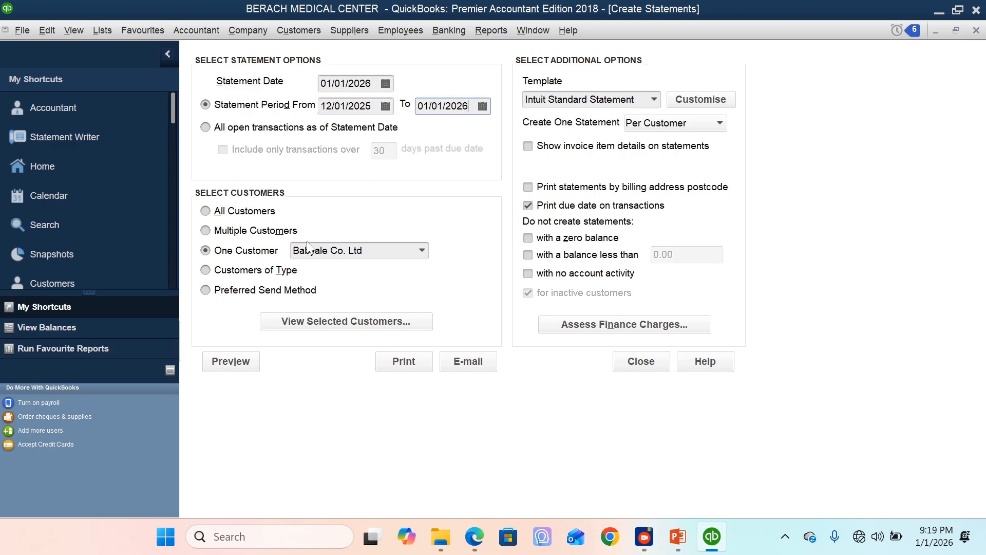
pyautogui.click(206, 231)
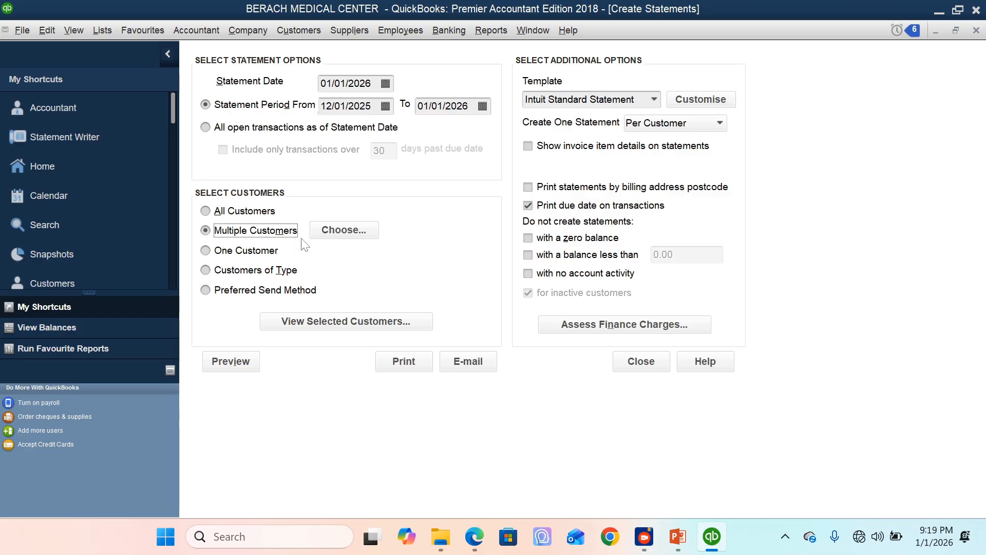
pyautogui.click(341, 231)
pyautogui.click(282, 189)
pyautogui.click(279, 205)
pyautogui.click(283, 253)
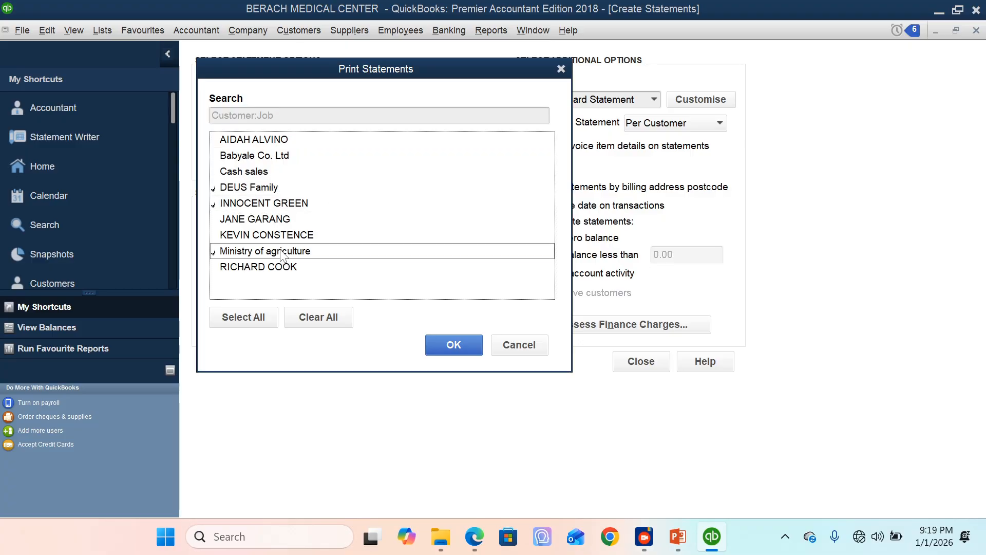
pyautogui.click(520, 346)
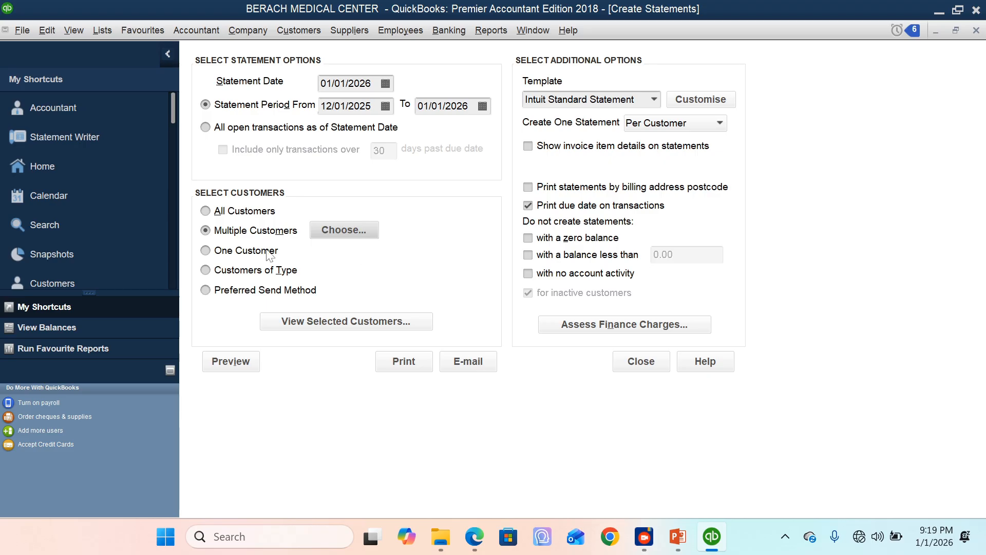
pyautogui.click(205, 250)
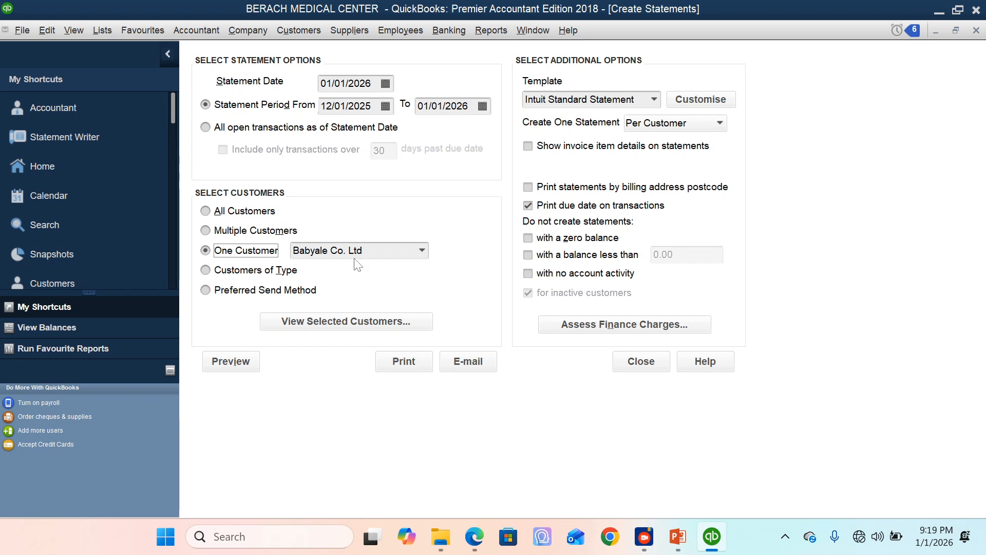
# Step: Preview the Babyale Co. Ltd statement without invoice item details, then close the preview
pyautogui.click(234, 361)
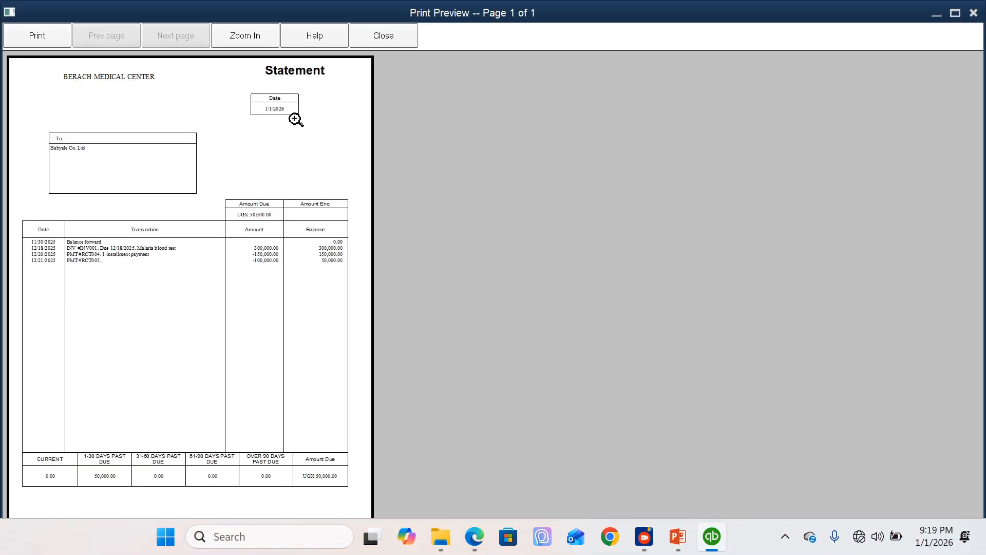
pyautogui.click(384, 35)
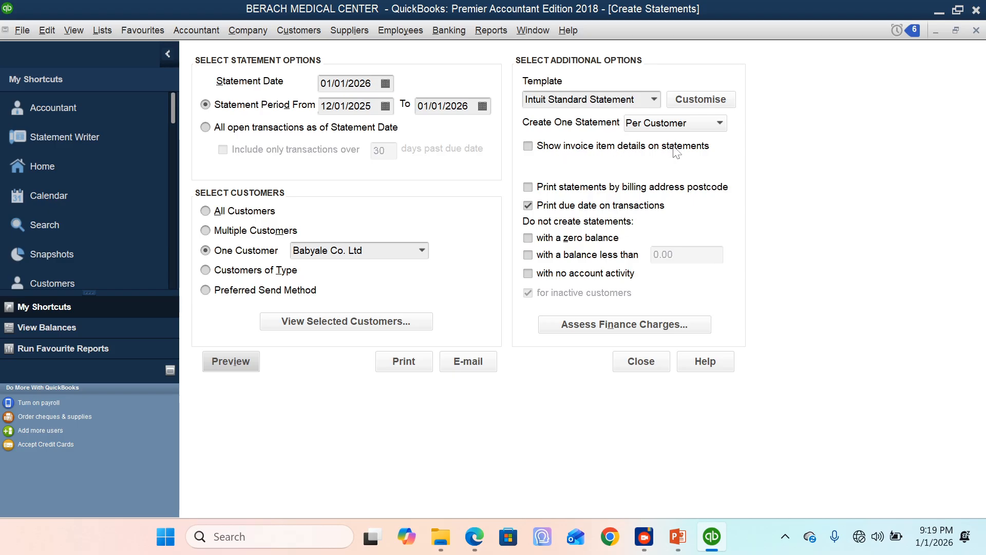
# Step: Include invoice item details on the Babyale Co. Ltd statement, review its transactions and ageing in the preview, then return to the home page
pyautogui.click(529, 147)
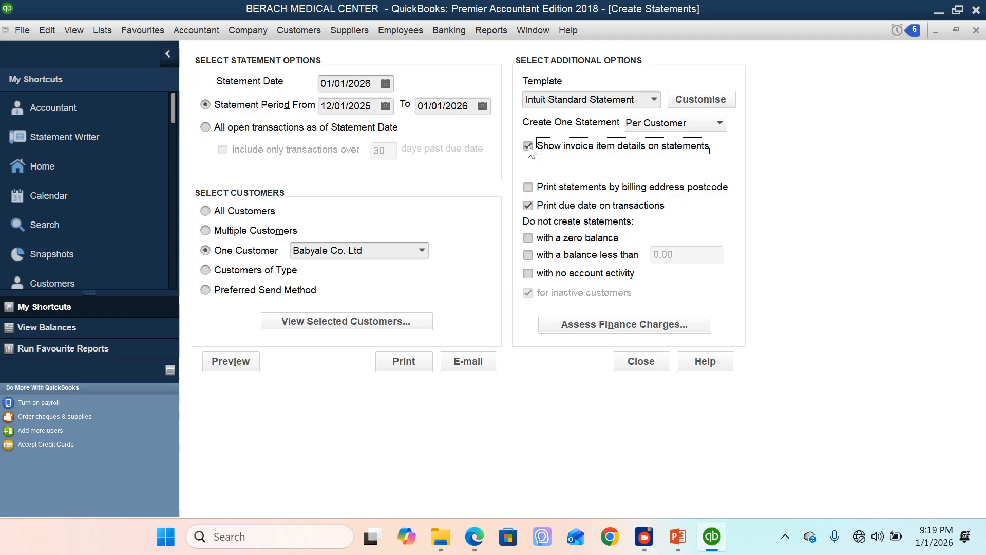
pyautogui.click(232, 360)
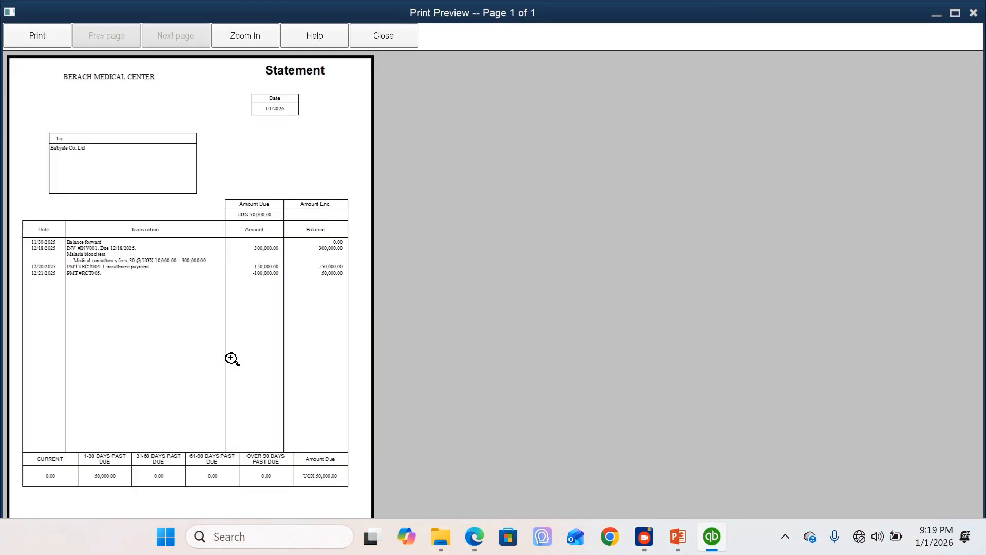
pyautogui.click(164, 137)
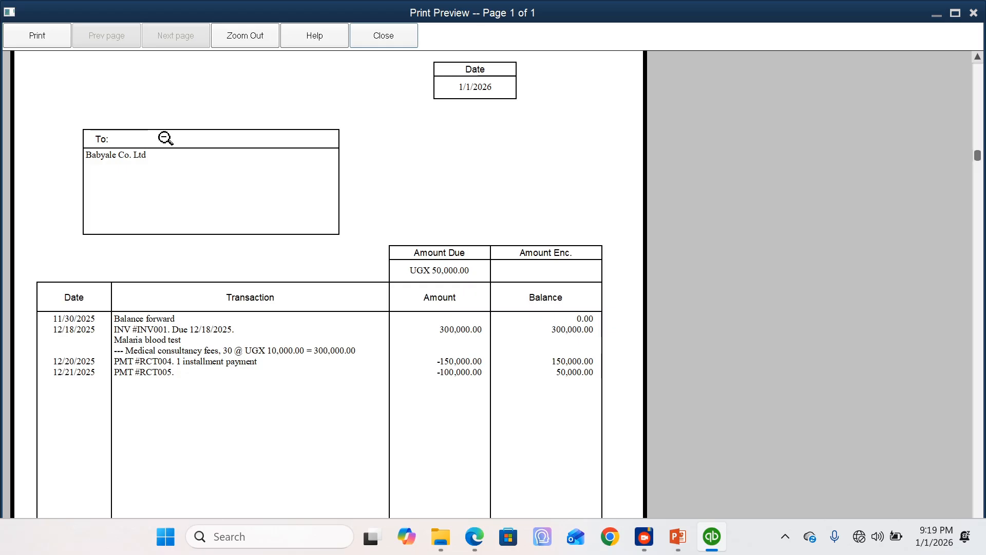
pyautogui.click(347, 137)
pyautogui.click(265, 70)
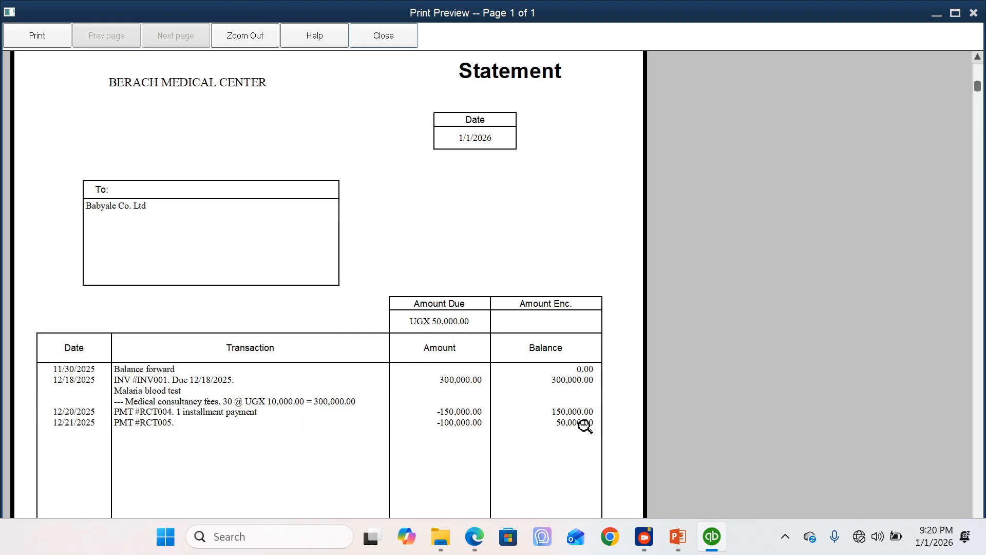
pyautogui.click(378, 275)
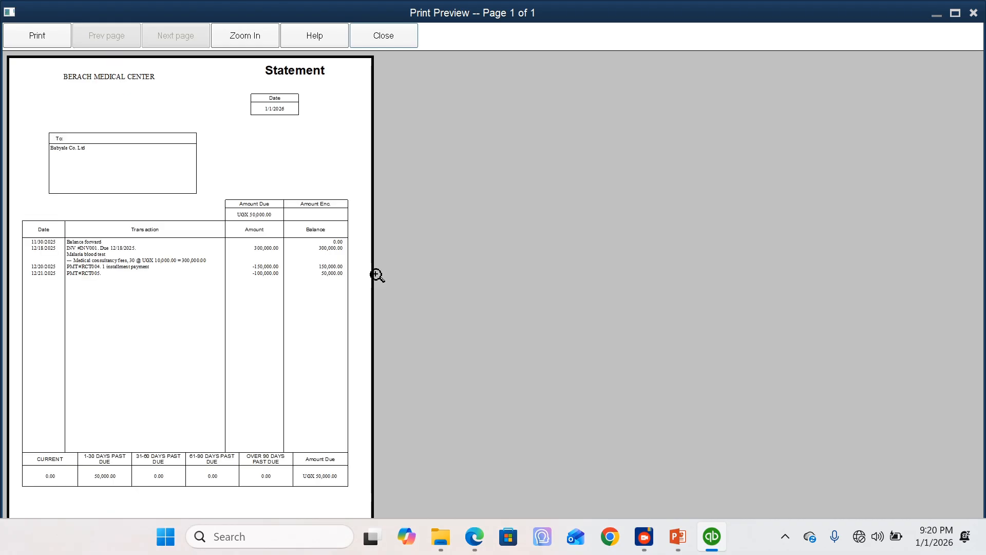
pyautogui.click(268, 471)
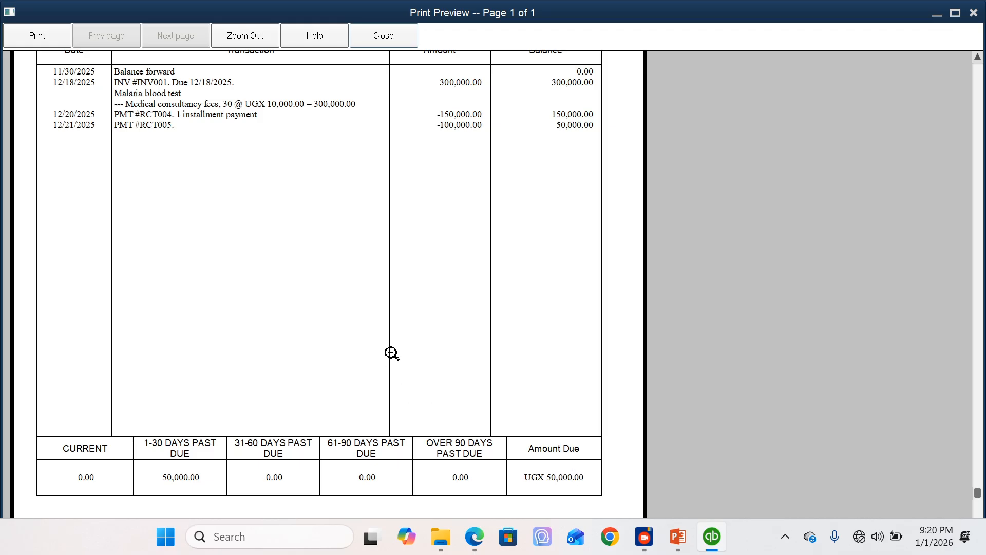
pyautogui.click(388, 35)
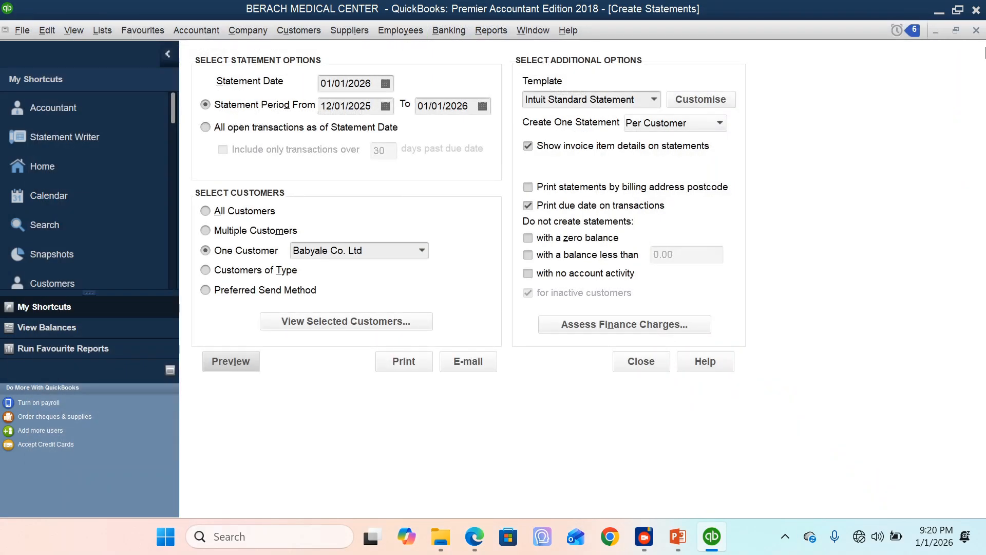
pyautogui.click(976, 30)
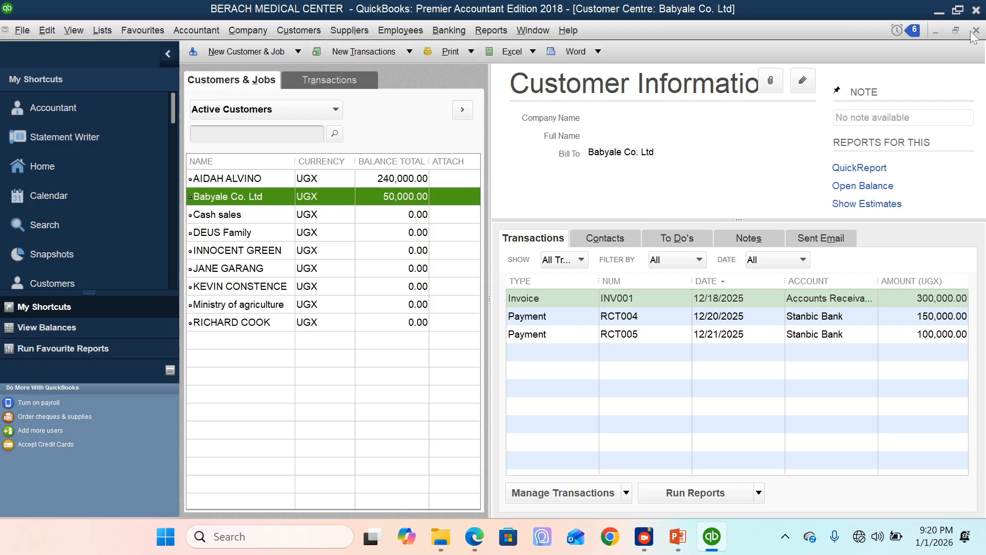
pyautogui.click(976, 31)
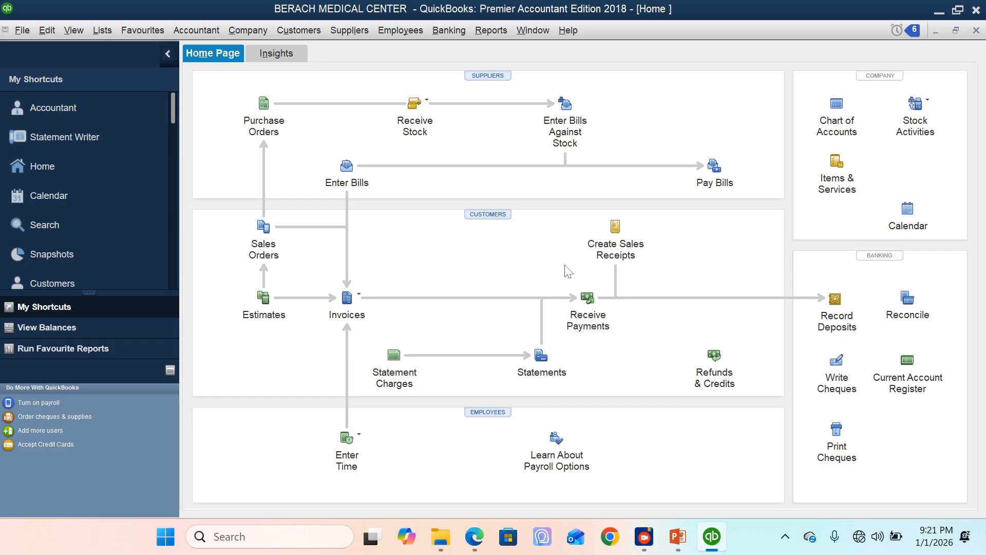
# Step: Run the Customer Balance Detail report for all dates, examine each customer's invoices, payments and balance, then close it
pyautogui.click(497, 35)
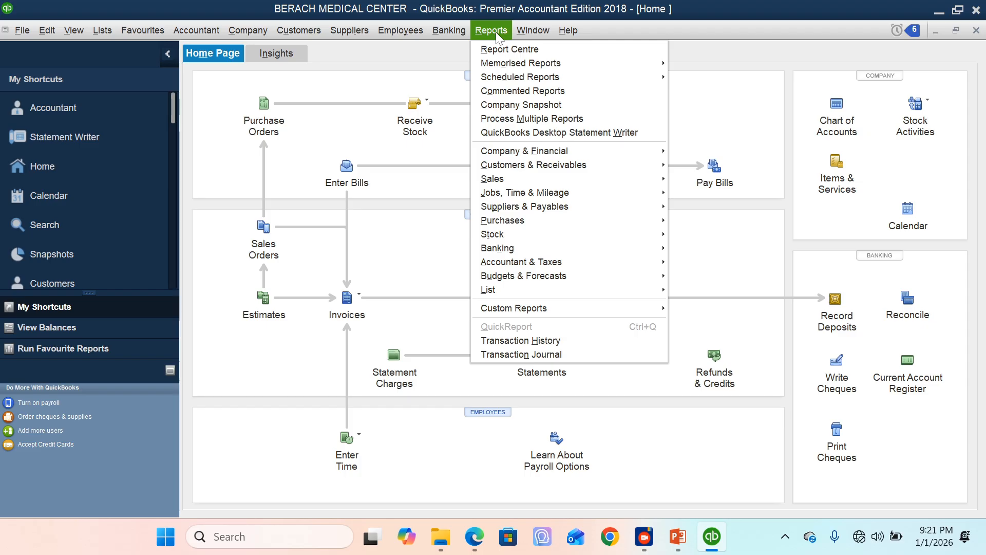
pyautogui.moveTo(494, 171)
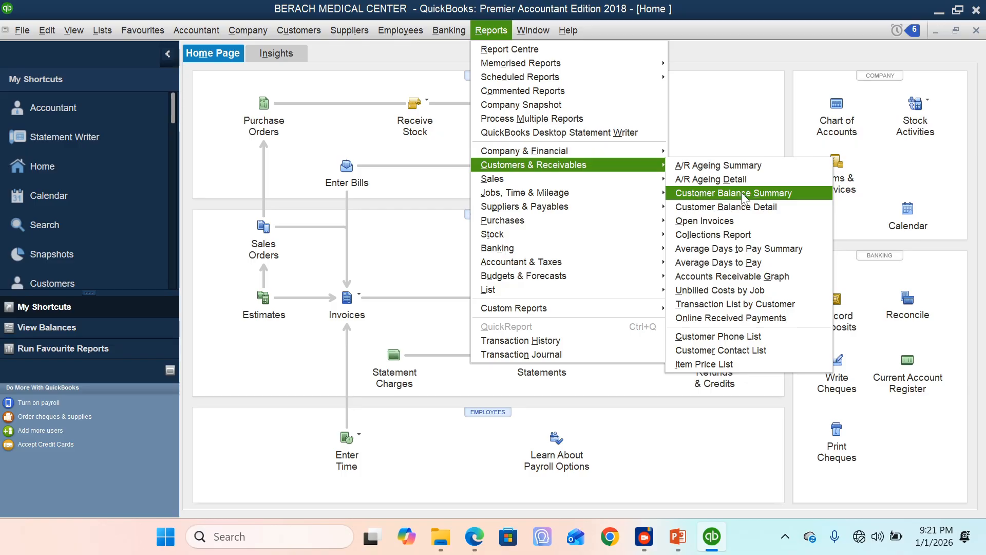
pyautogui.click(720, 213)
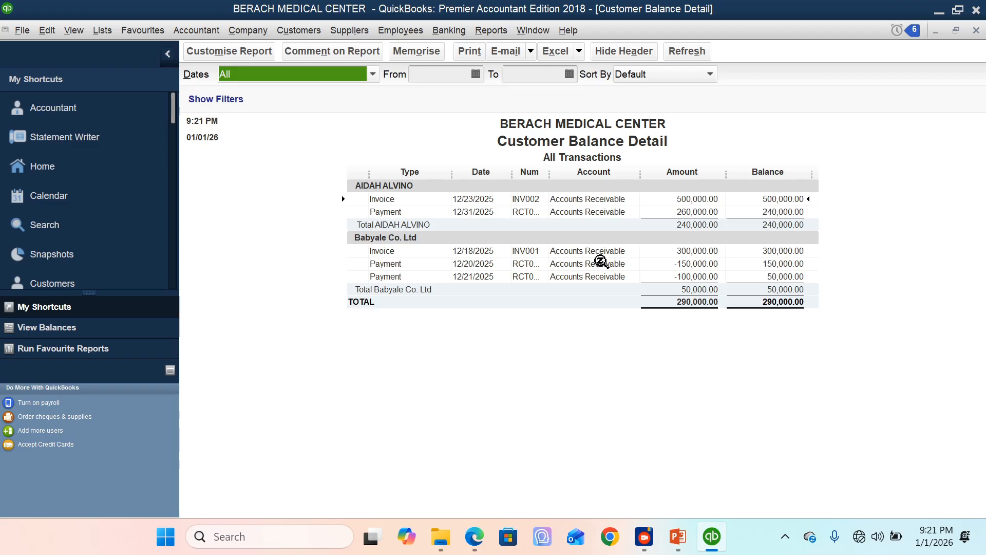
pyautogui.click(476, 74)
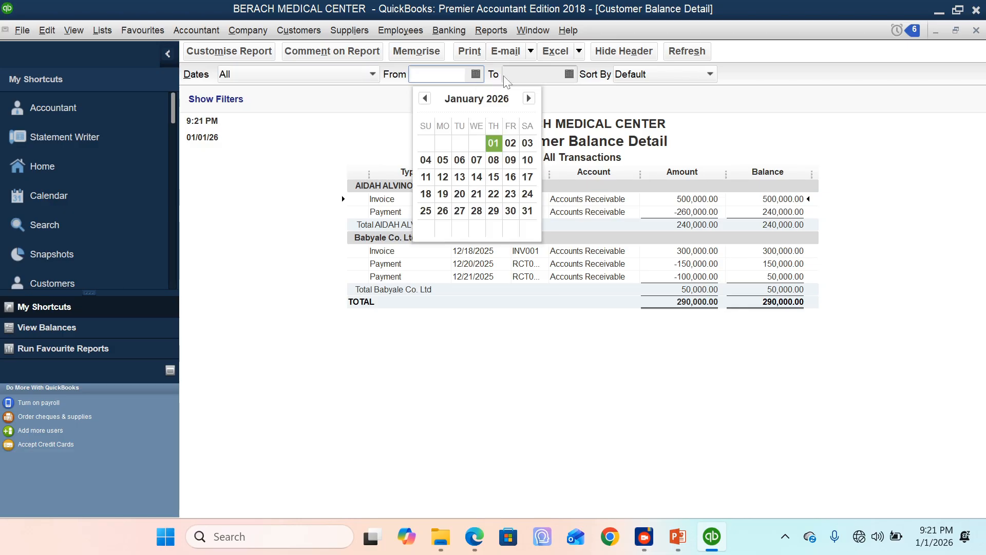
pyautogui.click(569, 74)
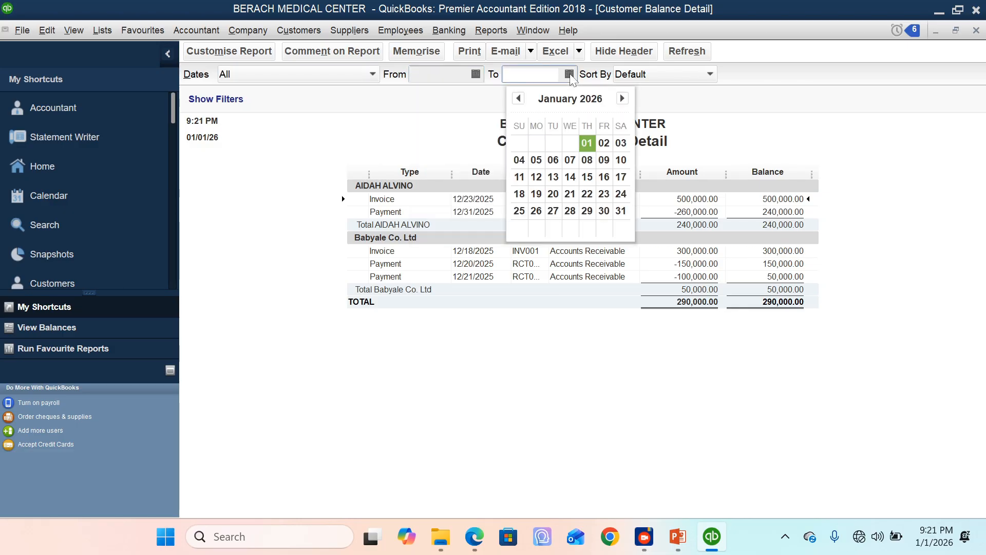
pyautogui.click(464, 105)
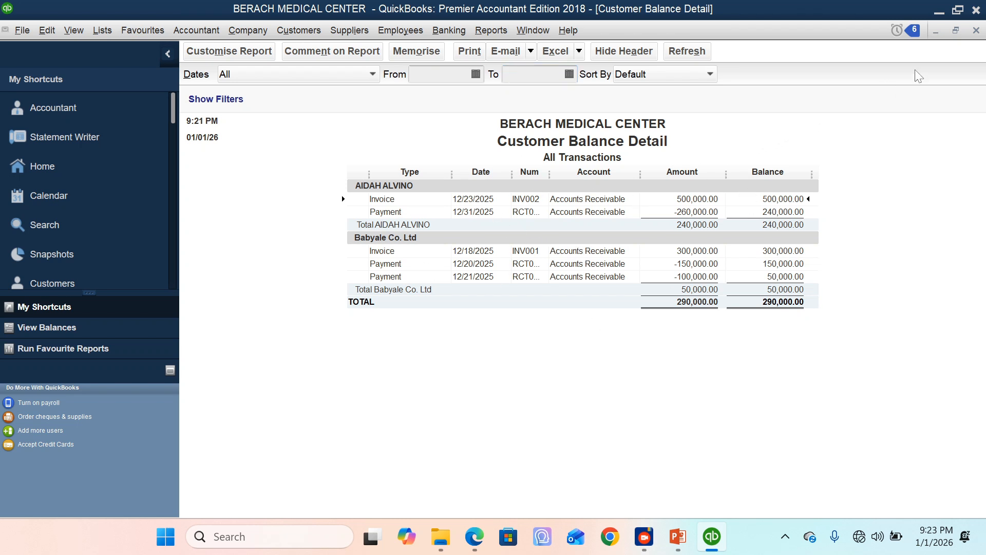
pyautogui.click(976, 31)
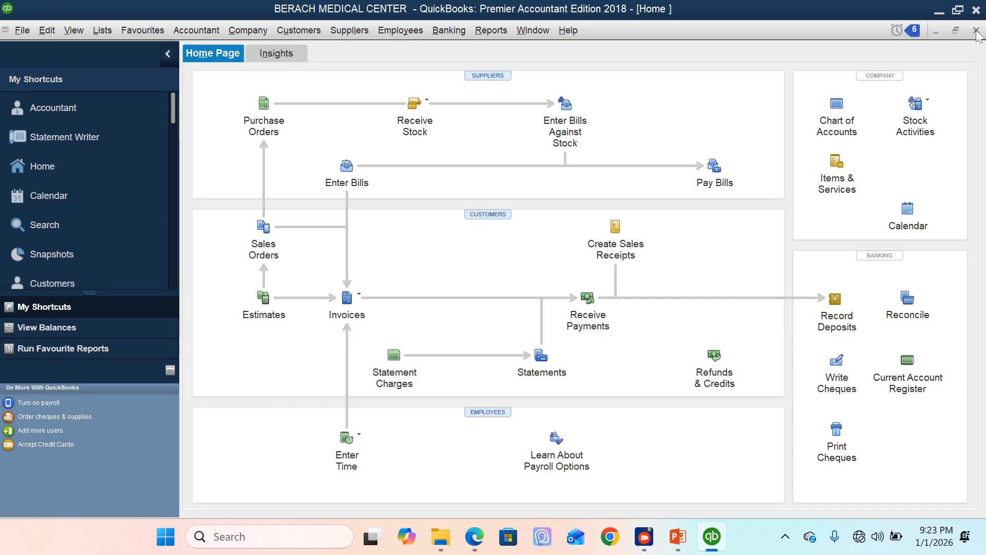
# Step: View the customer balances in the Customer Centre and the supplier list in the Supplier Centre, closing each one
pyautogui.click(489, 214)
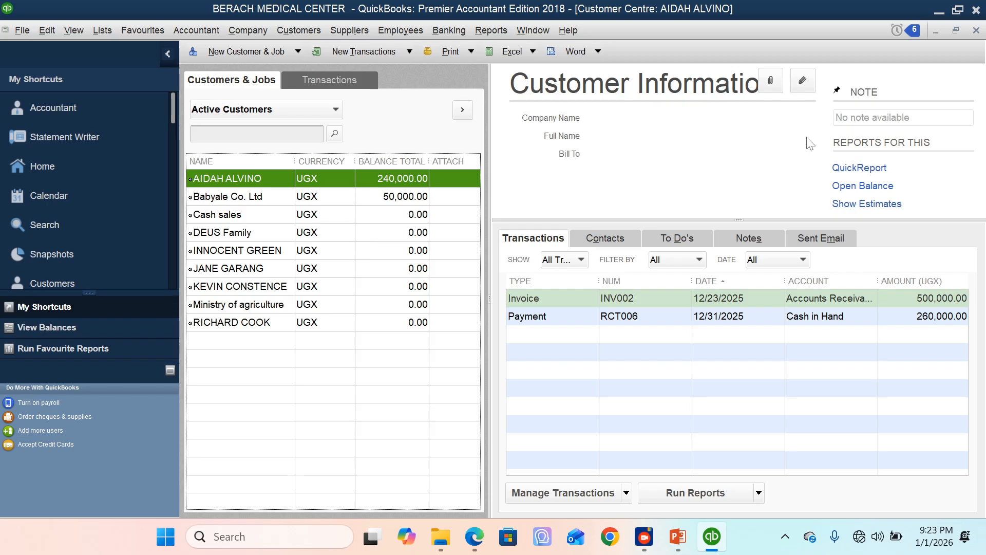
pyautogui.click(977, 31)
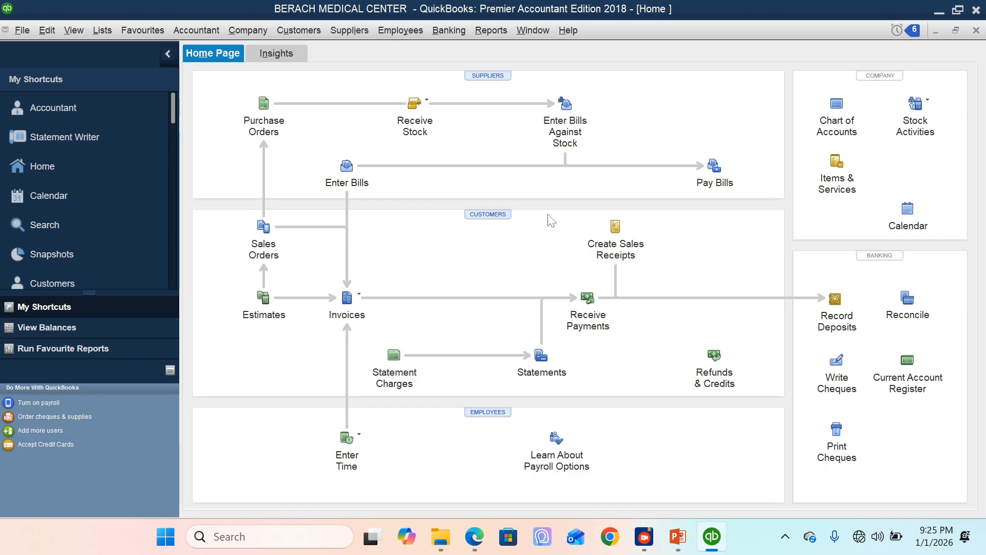
pyautogui.click(494, 77)
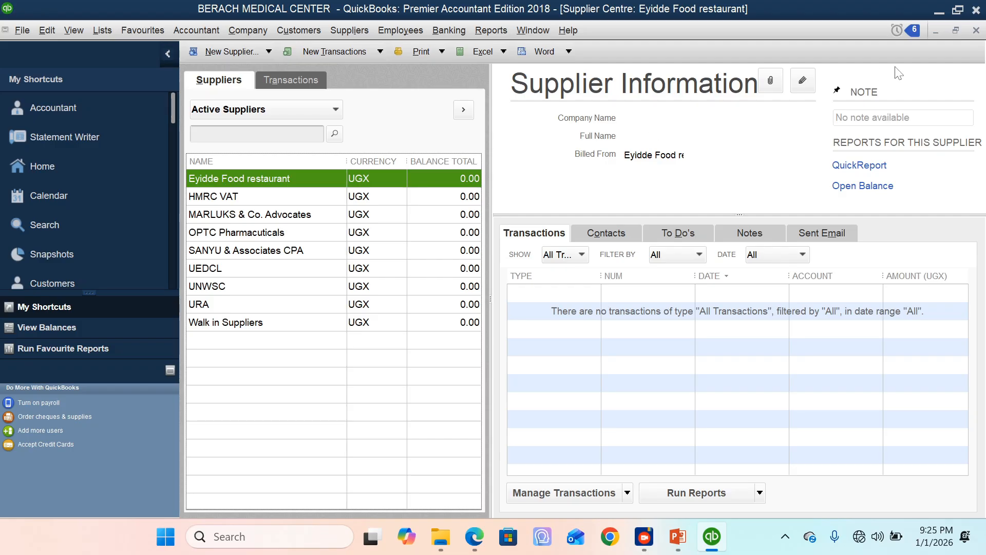
pyautogui.click(978, 32)
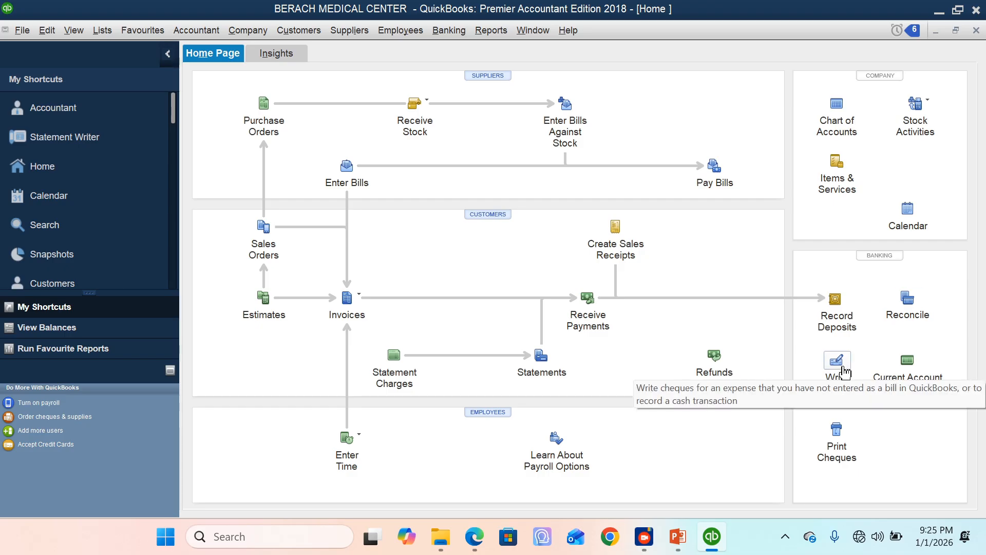
# Step: Start a new cheque with Cash in Hand as its bank account
pyautogui.click(454, 34)
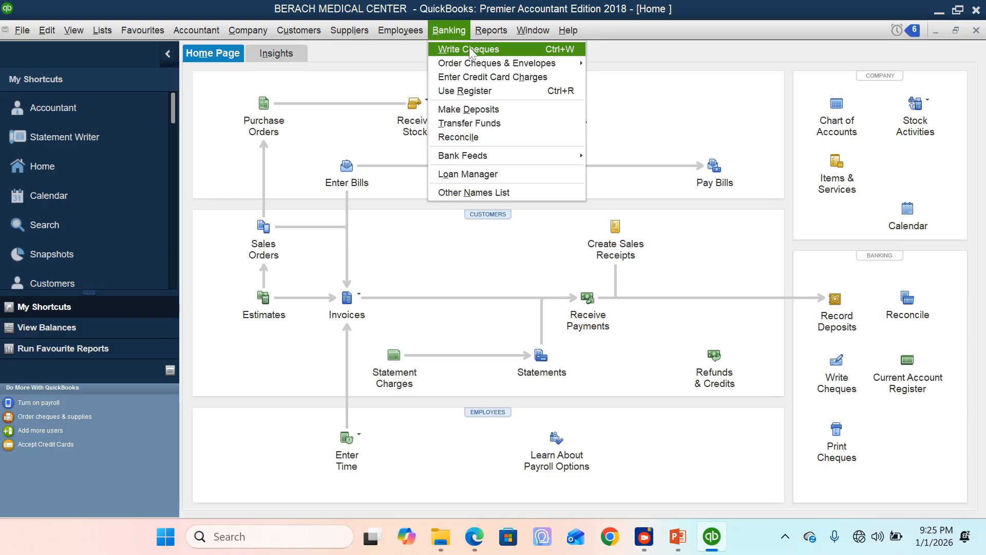
pyautogui.click(469, 50)
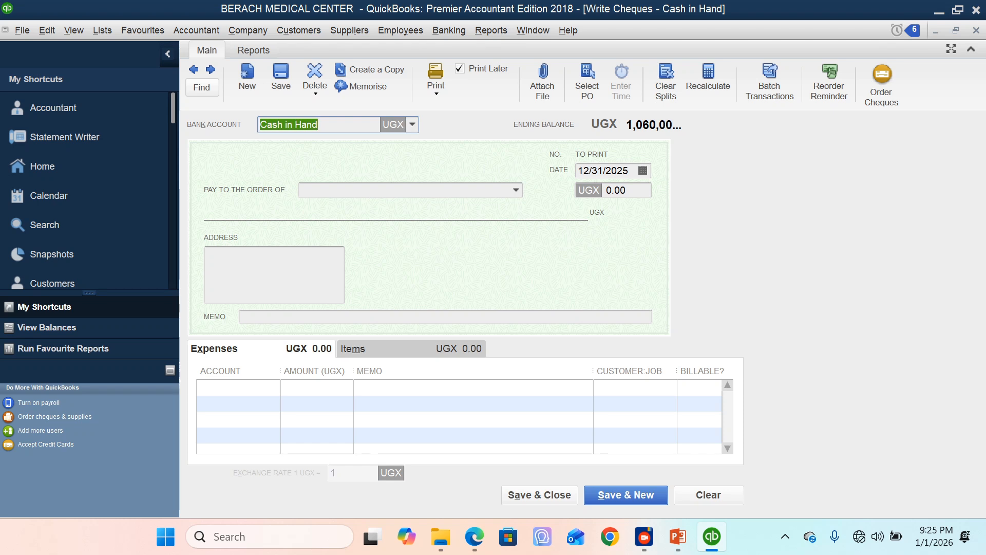
pyautogui.click(412, 126)
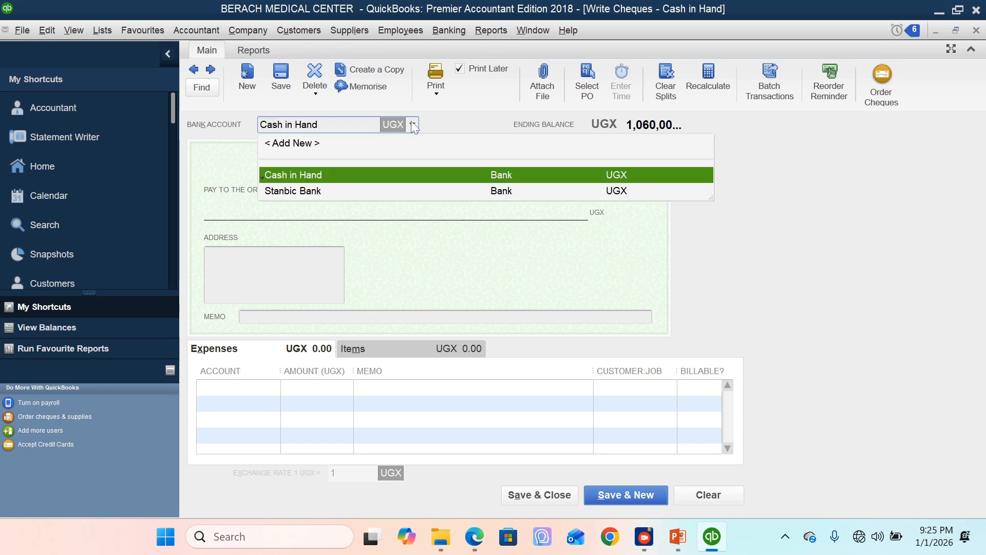
pyautogui.click(370, 175)
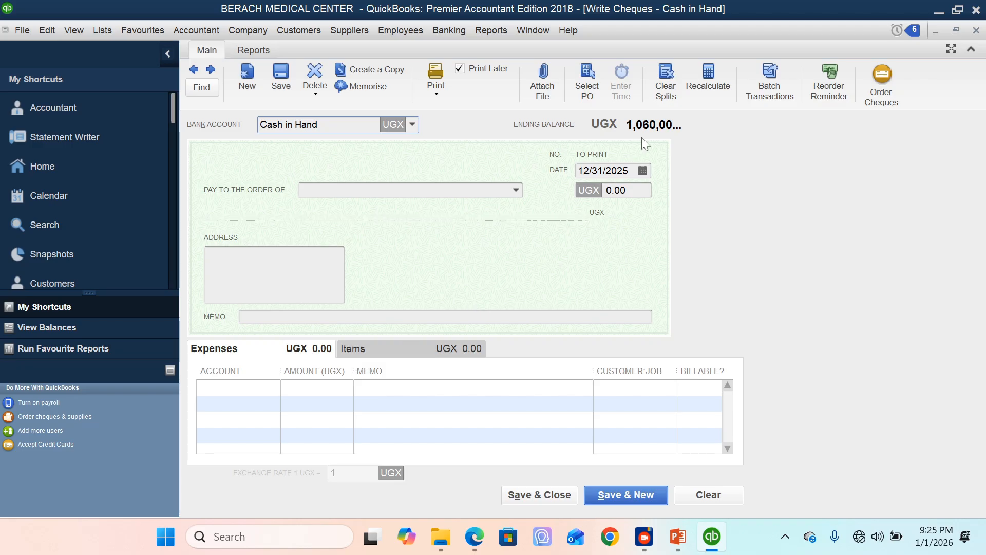
# Step: Date the cheque 12/17/2025, turn off printing it later, and set its number to VR001
pyautogui.click(643, 170)
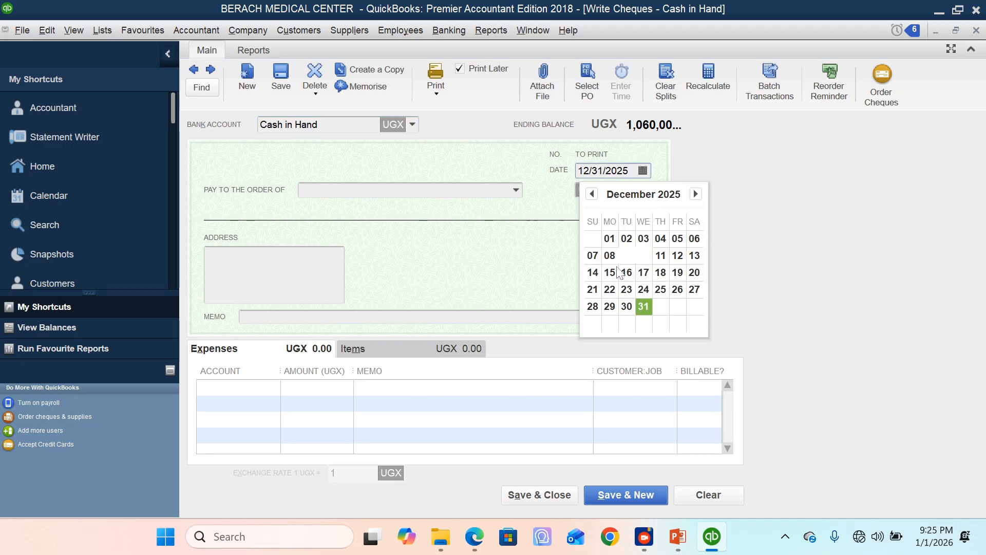
pyautogui.click(642, 273)
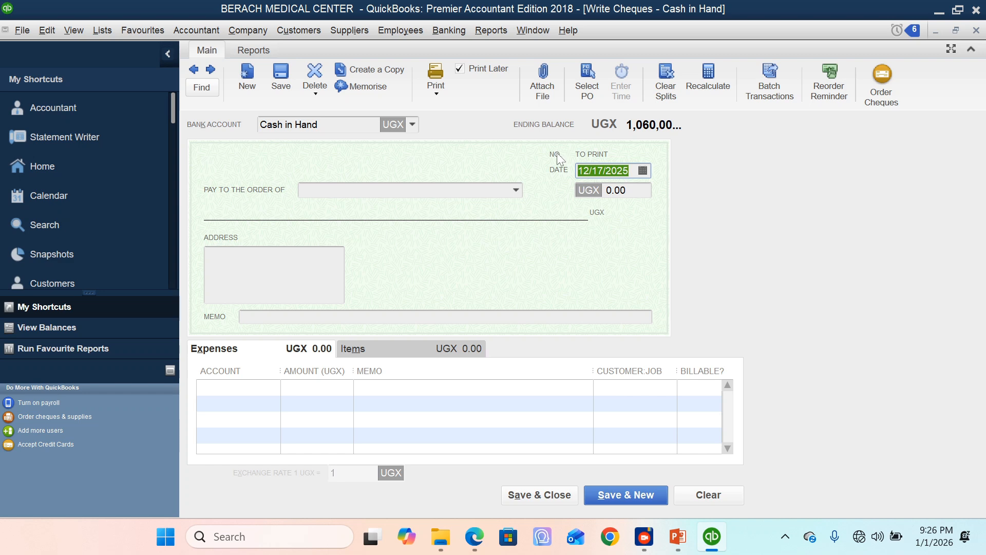
pyautogui.click(460, 69)
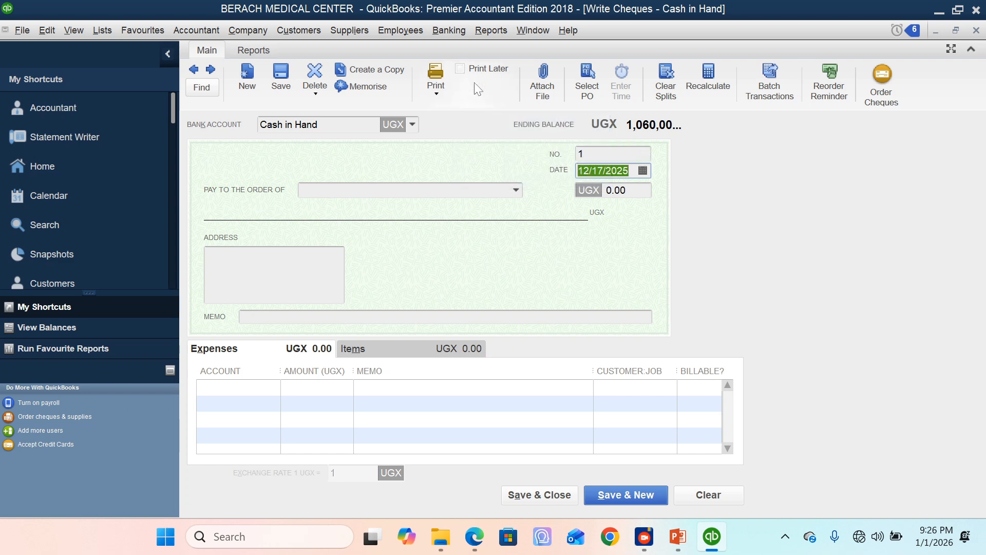
pyautogui.hotkey('shift', 'Tab')
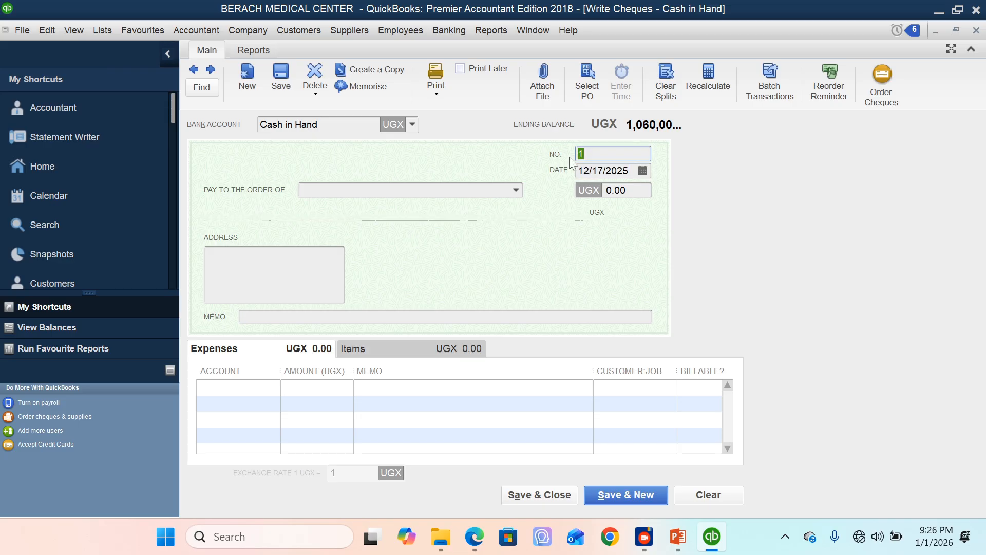
pyautogui.write('VR001')
# Step: Make the cheque payable to the supplier UEDCL with the memo "Electricity utility"
pyautogui.click(516, 190)
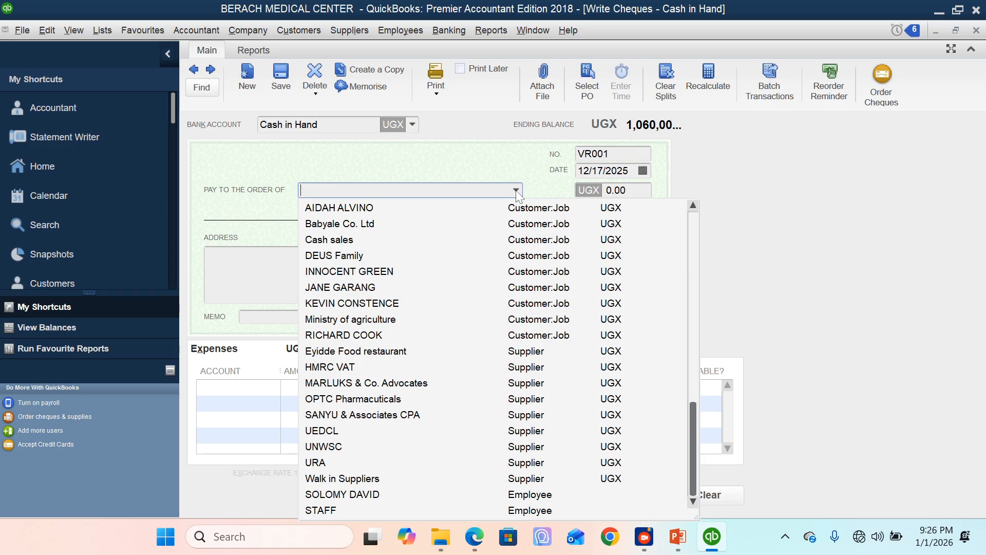
pyautogui.click(324, 431)
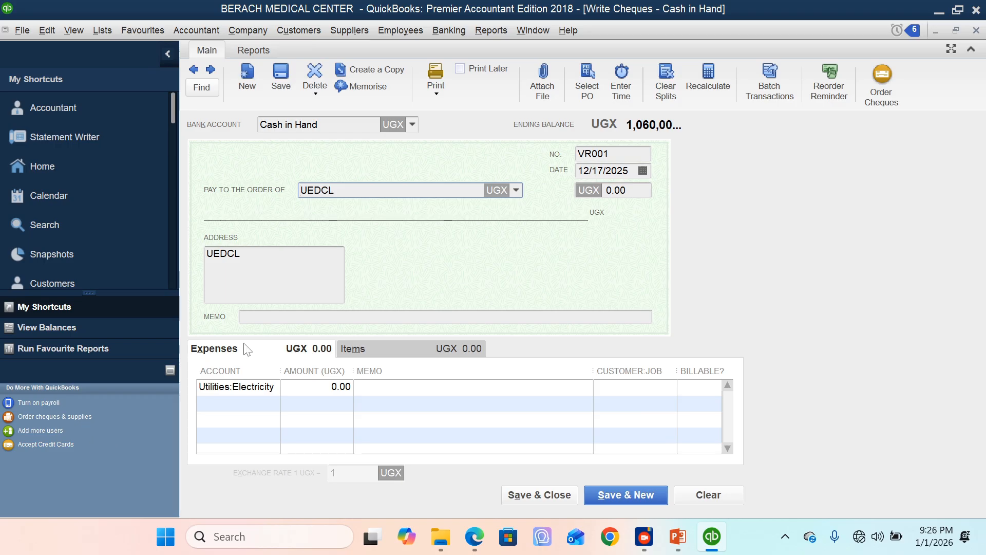
pyautogui.click(280, 317)
pyautogui.write('E')
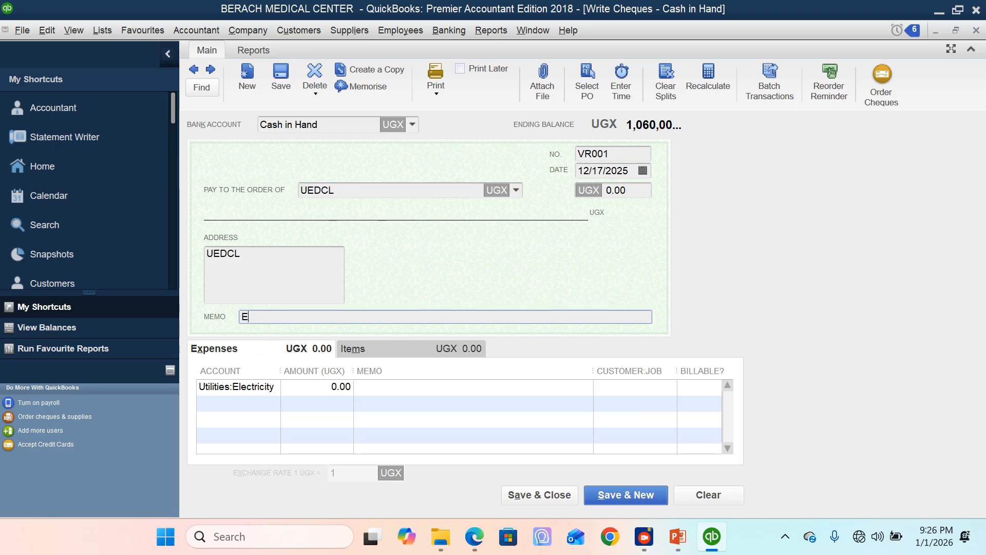
pyautogui.write('lectricity utility')
pyautogui.press('Tab')
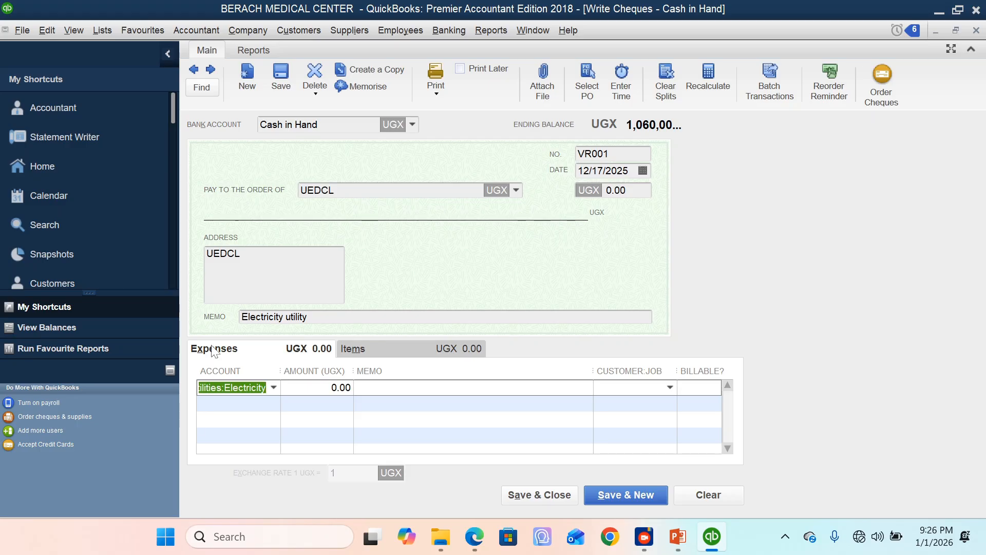
# Step: Charge the first expense line to the Electricity subaccount of Utilities with an amount of 570000
pyautogui.click(398, 352)
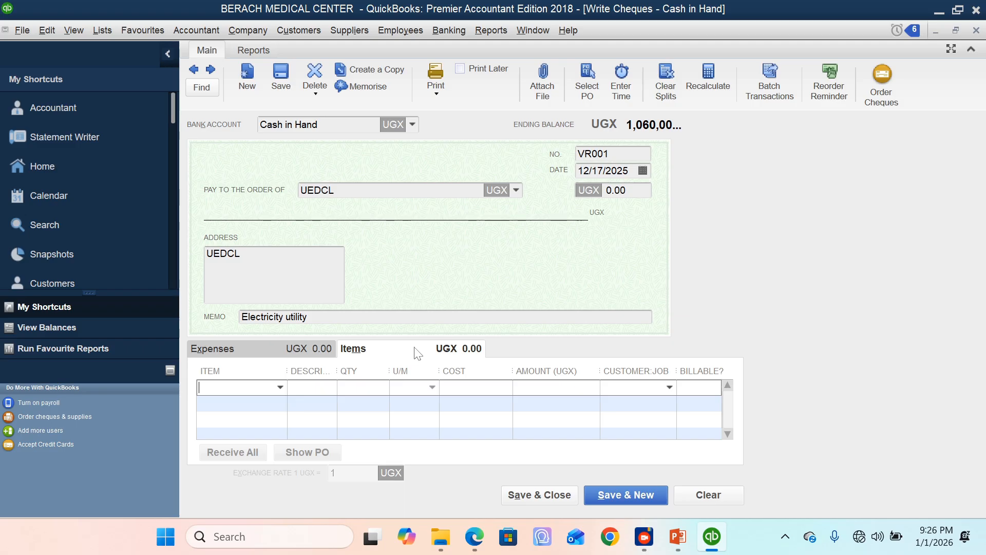
pyautogui.click(237, 349)
pyautogui.click(276, 389)
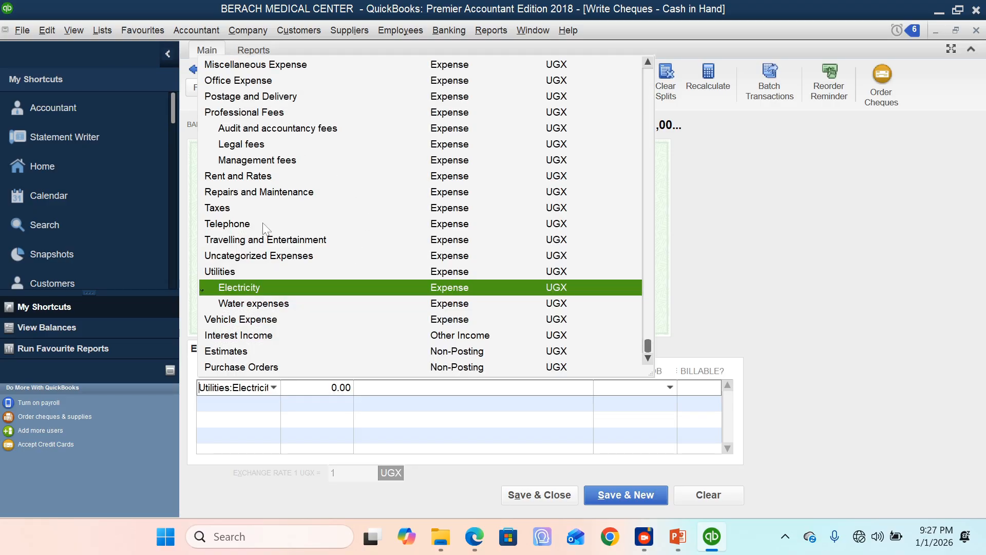
pyautogui.click(248, 288)
pyautogui.click(327, 389)
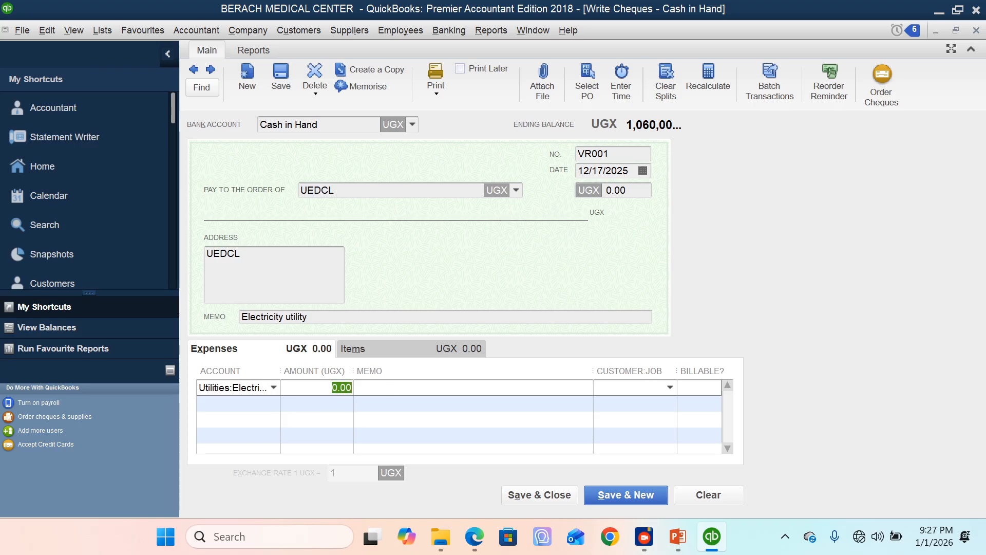
pyautogui.write('570000')
# Step: Copy the cheque's memo "Electricity utility" into the memo of the electricity expense line
pyautogui.moveTo(310, 317); pyautogui.dragTo(208, 319)
pyautogui.hotkey('ctrl', 'c')
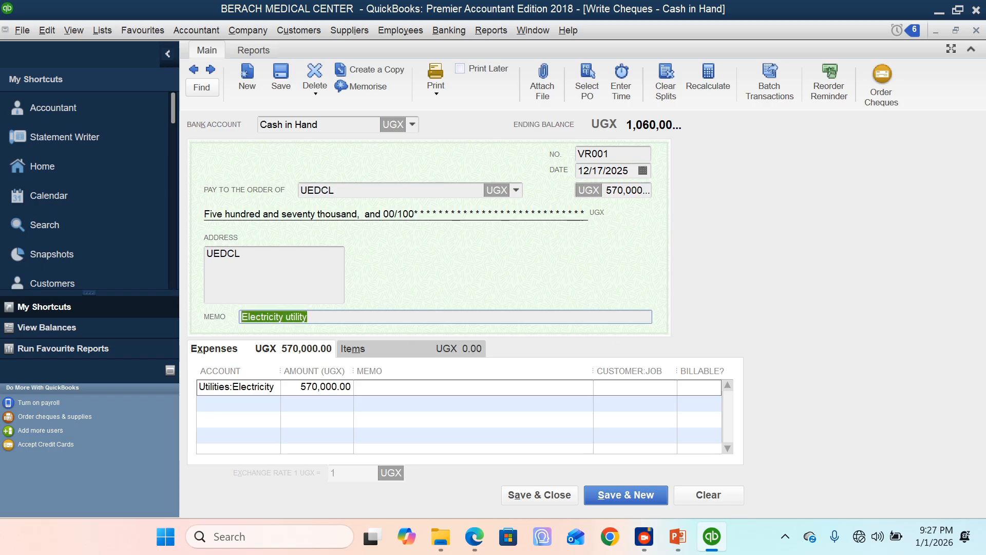
pyautogui.click(395, 388)
pyautogui.hotkey('ctrl', 'v')
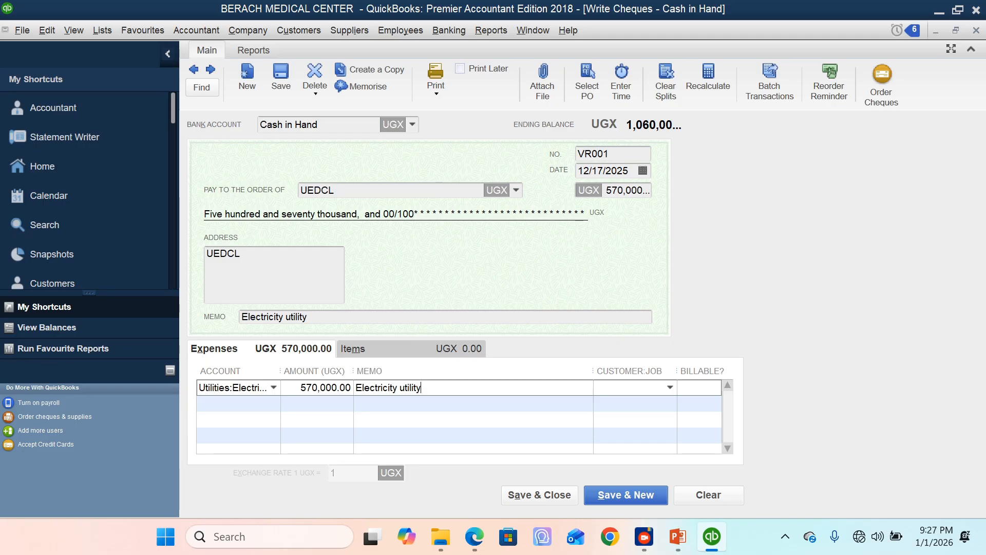
pyautogui.click(340, 191)
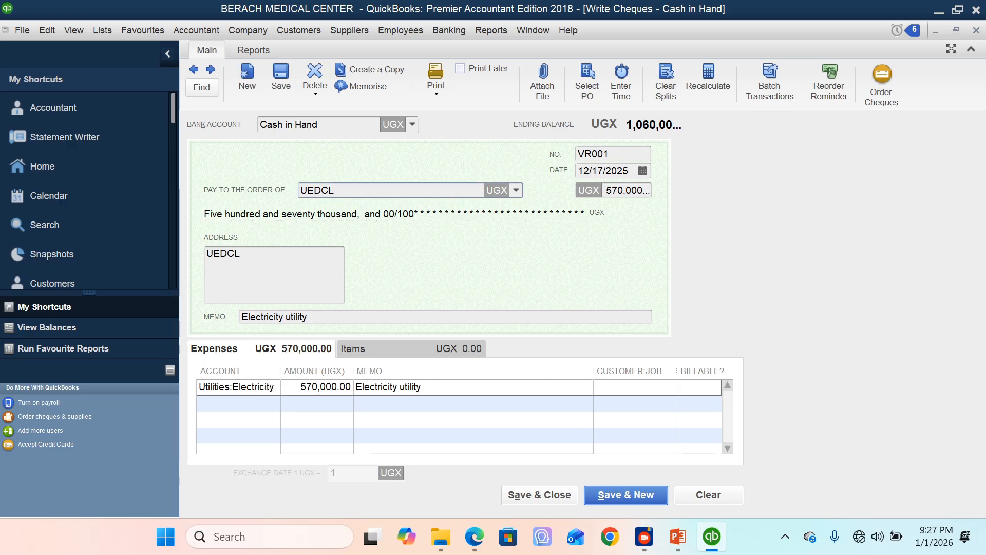
pyautogui.click(271, 404)
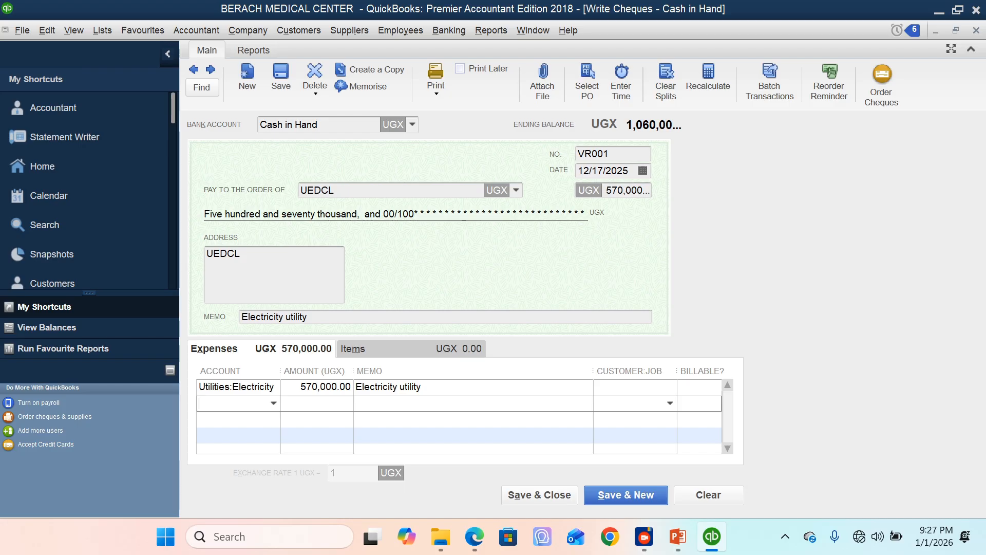
pyautogui.doubleClick(606, 154)
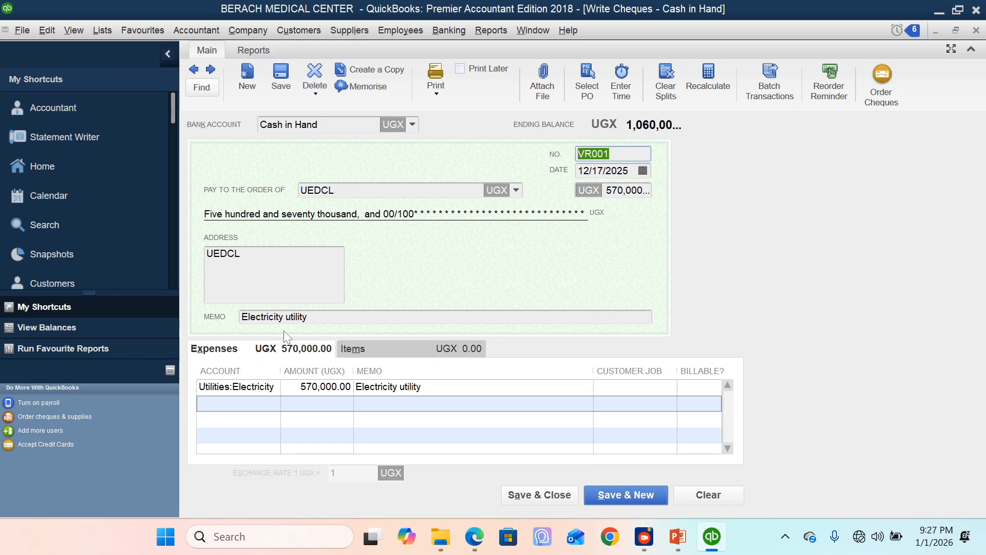
pyautogui.click(234, 404)
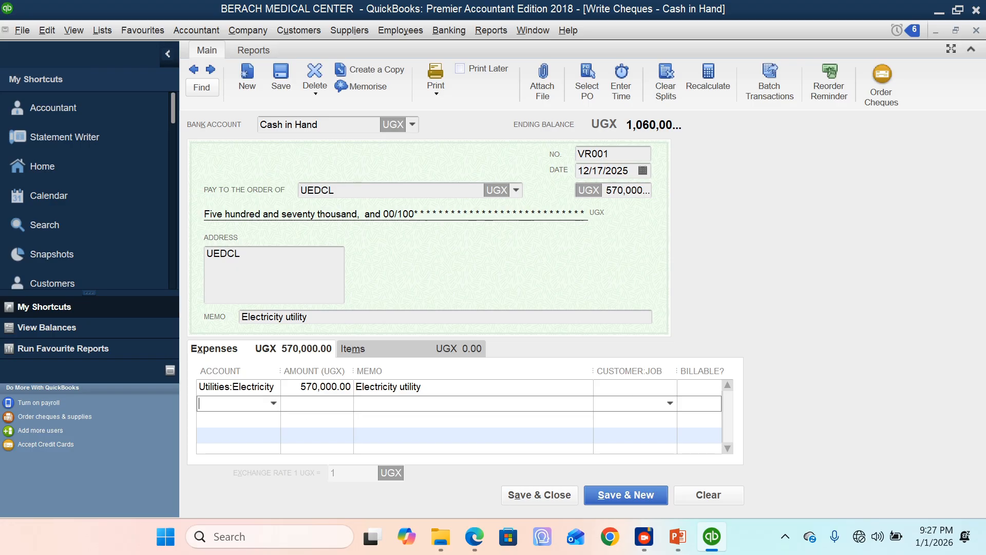
pyautogui.click(274, 403)
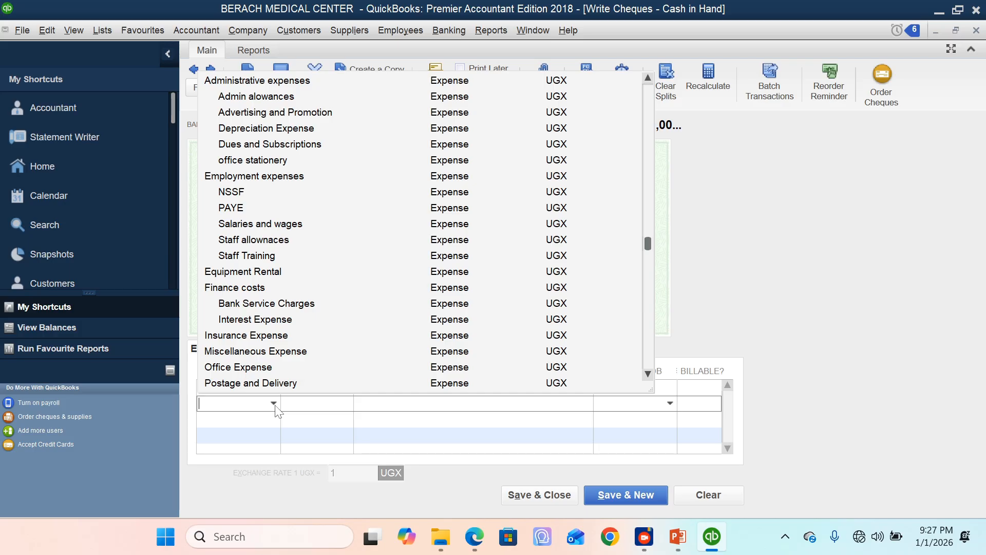
pyautogui.click(877, 214)
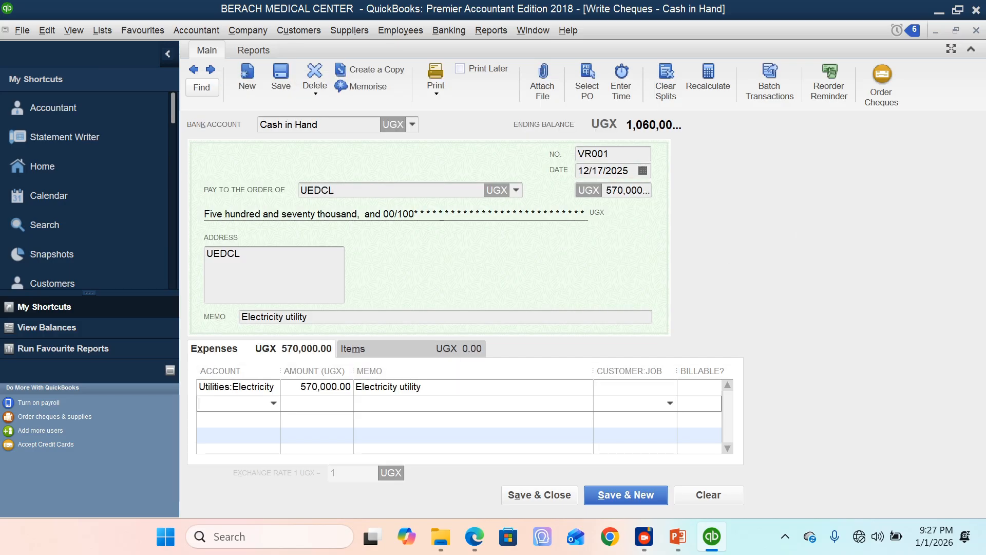
pyautogui.click(231, 419)
pyautogui.press('Down')
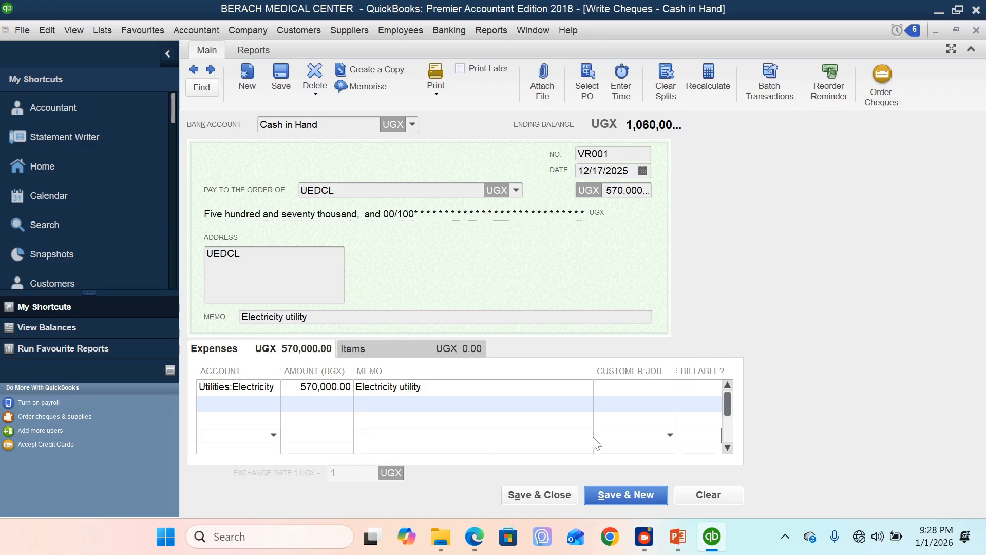
# Step: Save and close the UEDCL cheque, and start a new cheque payable to Walk in Suppliers
pyautogui.click(548, 498)
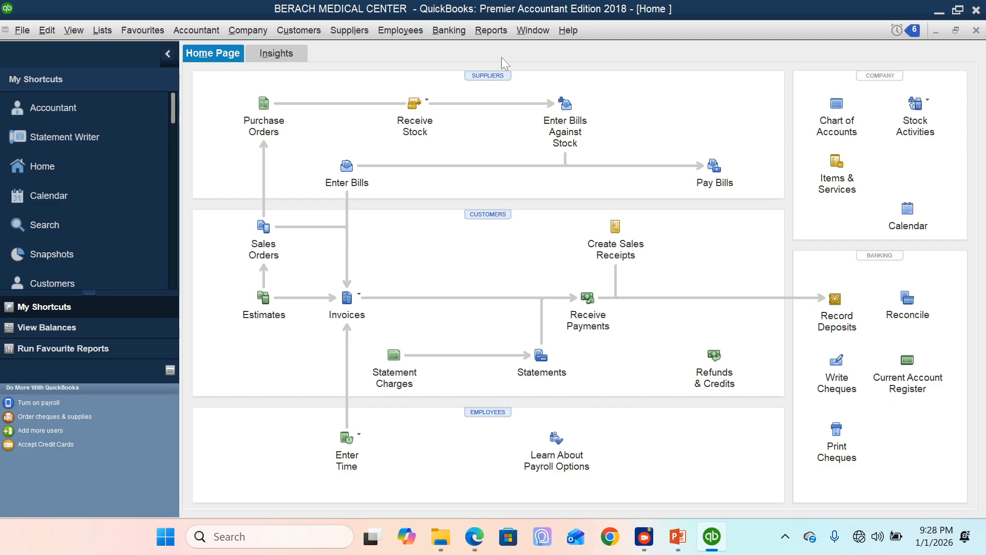
pyautogui.click(842, 373)
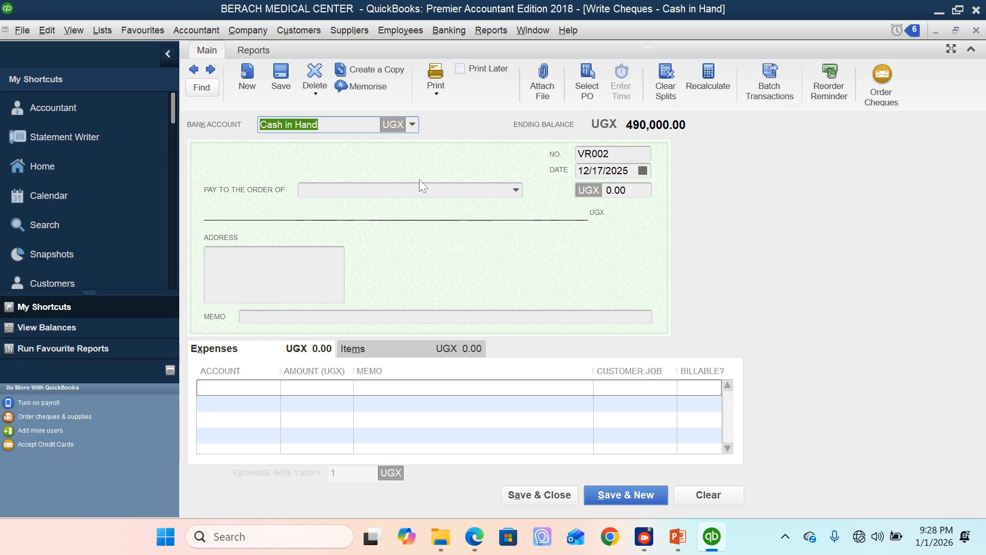
pyautogui.press('Tab')
pyautogui.write('Wa')
pyautogui.click(378, 240)
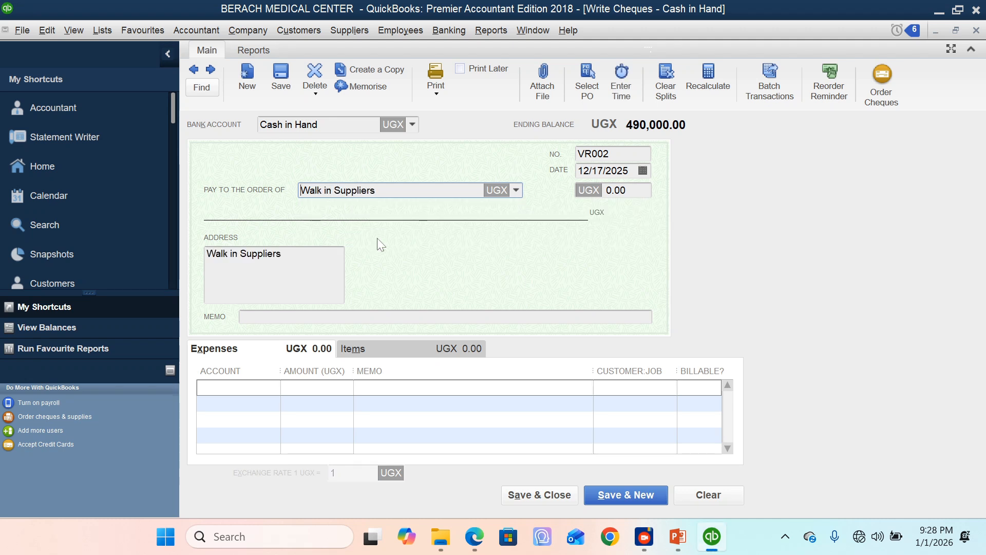
# Step: Enter "boda boda" as the memo of the Walk in Suppliers cheque
pyautogui.click(360, 317)
pyautogui.write('bodada')
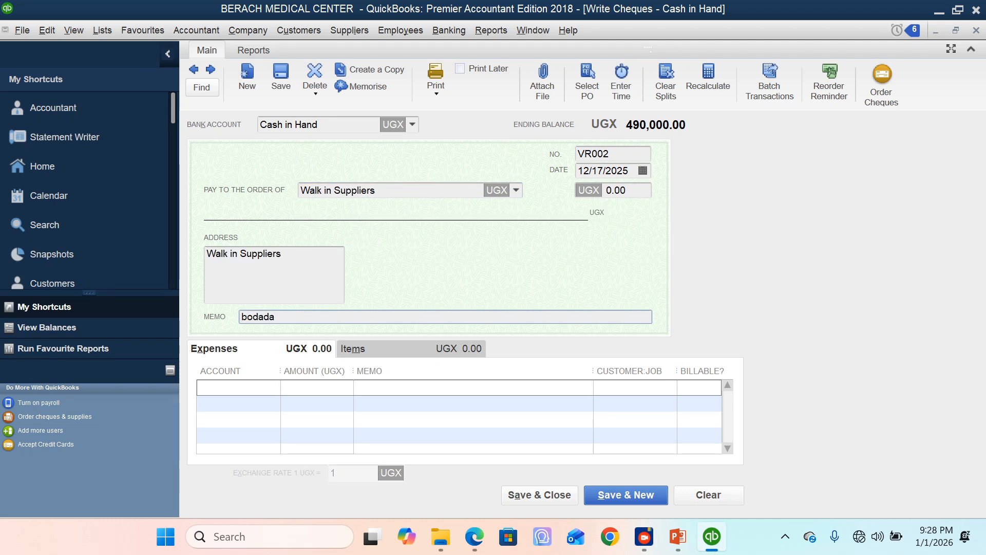
pyautogui.press('BackSpace')
pyautogui.press('BackSpace')
pyautogui.write('boda')
pyautogui.click(607, 153)
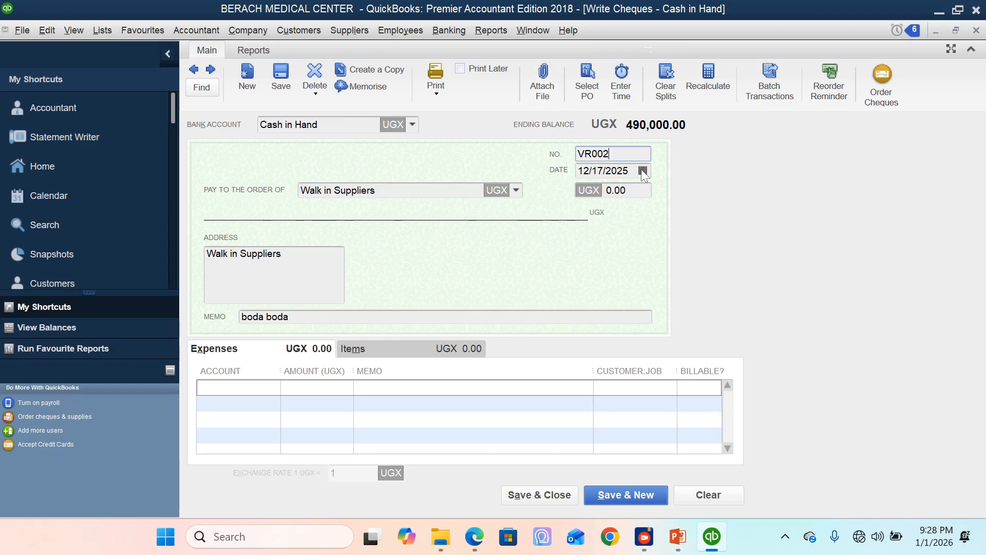
# Step: Try to find a transport account for the first expense line of the cheque
pyautogui.click(223, 387)
pyautogui.click(274, 387)
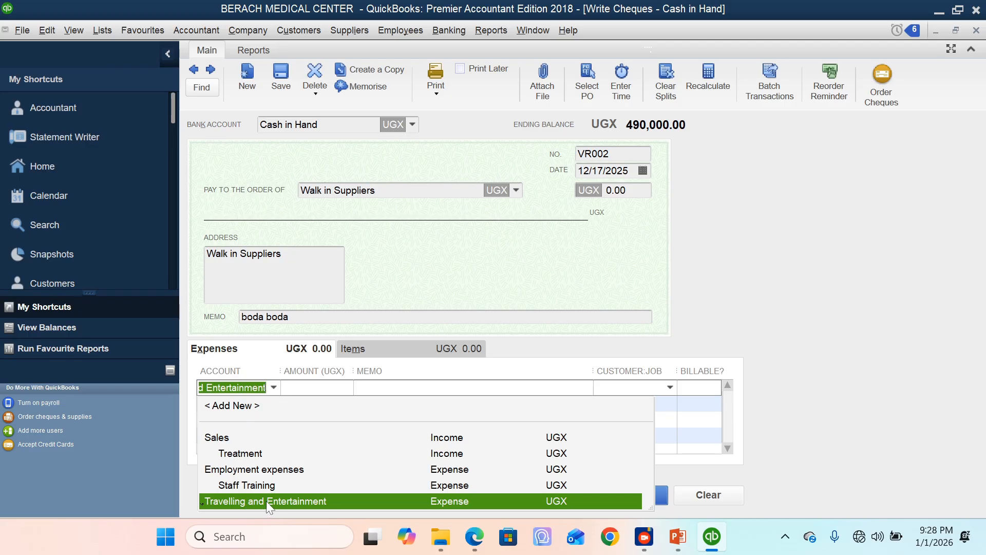
pyautogui.write('trn')
pyautogui.press('BackSpace')
pyautogui.write('an')
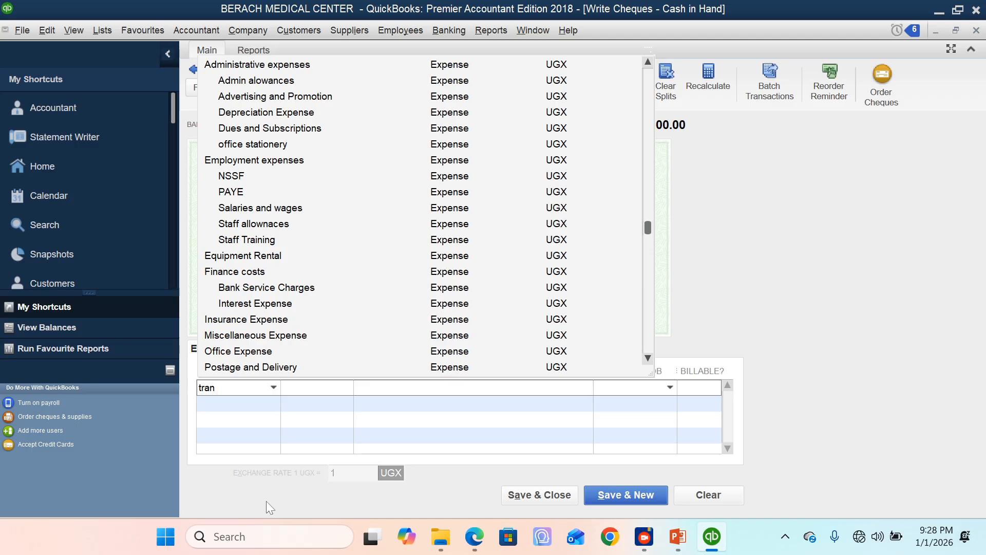
pyautogui.press('BackSpace')
pyautogui.press('BackSpace')
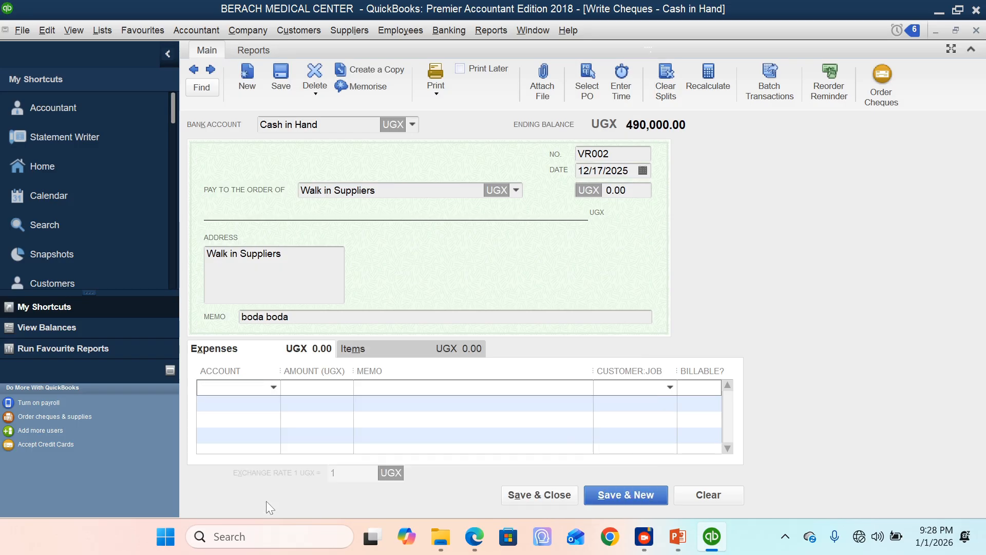
pyautogui.write('tra')
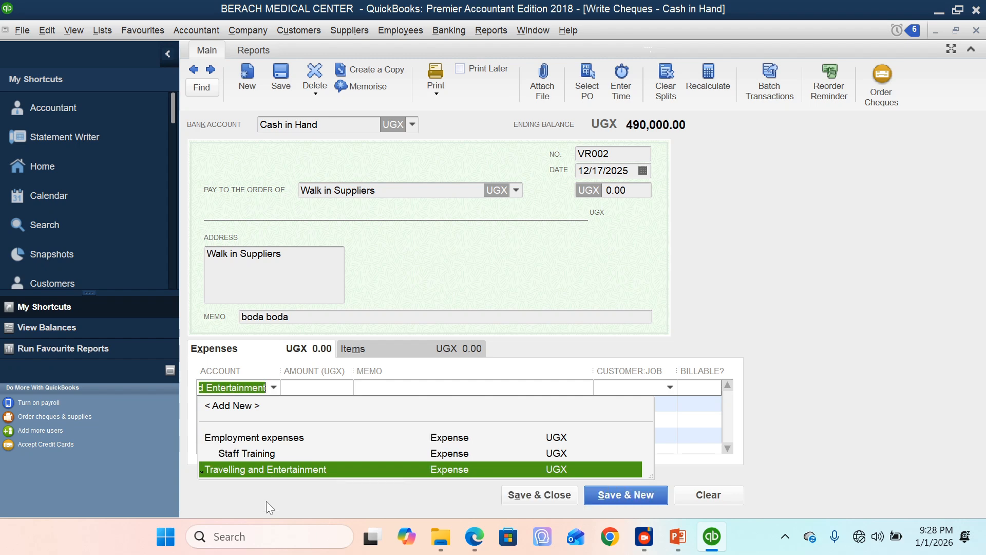
pyautogui.write('nsport')
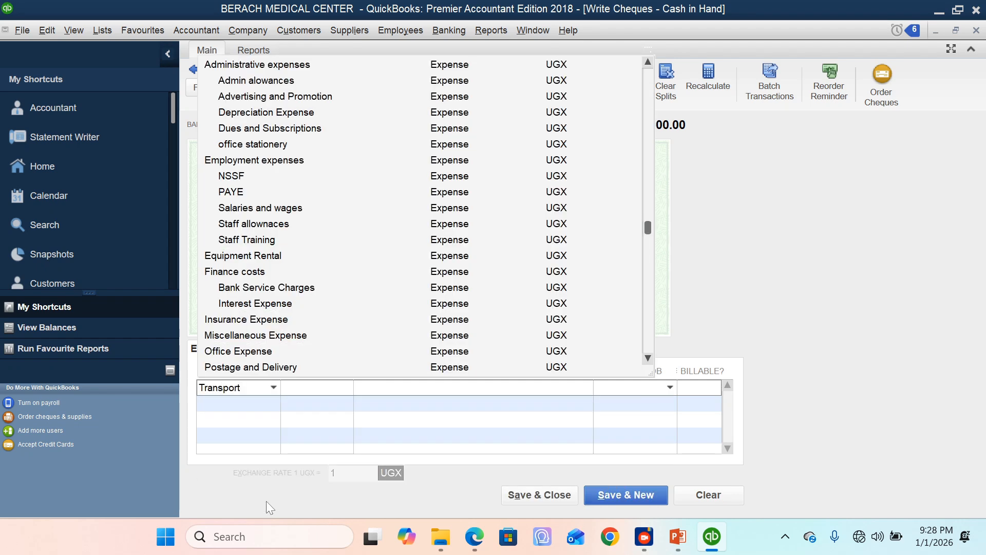
pyautogui.press('BackSpace')
pyautogui.write('e')
pyautogui.press('BackSpace')
pyautogui.press('BackSpace')
pyautogui.press('BackSpace')
pyautogui.press('BackSpace')
pyautogui.press('BackSpace')
pyautogui.press('BackSpace')
pyautogui.press('BackSpace')
pyautogui.press('BackSpace')
pyautogui.press('BackSpace')
pyautogui.press('BackSpace')
# Step: Enter "General transport" as the expense line's account and set it up as a new account of type Expense
pyautogui.write('General transport')
pyautogui.press('Tab')
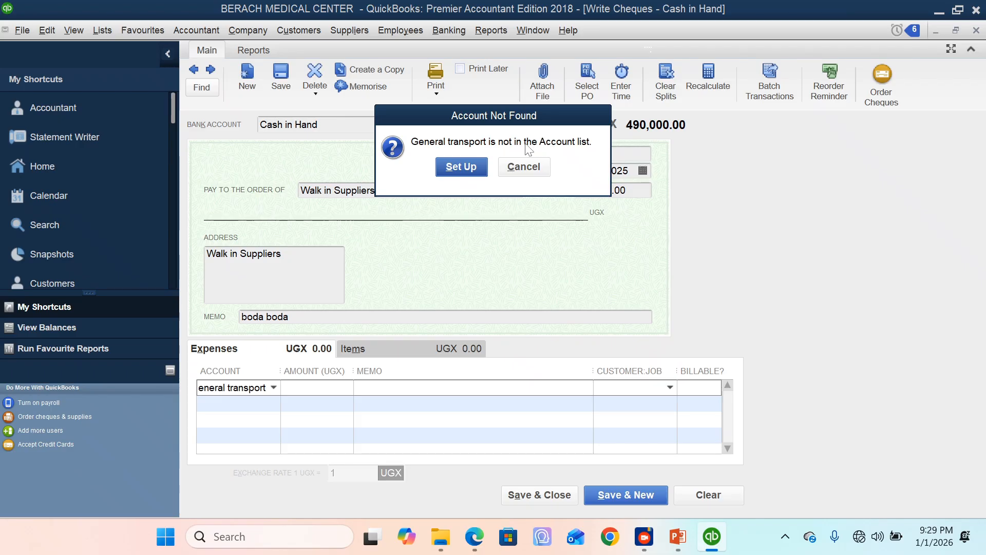
pyautogui.click(462, 167)
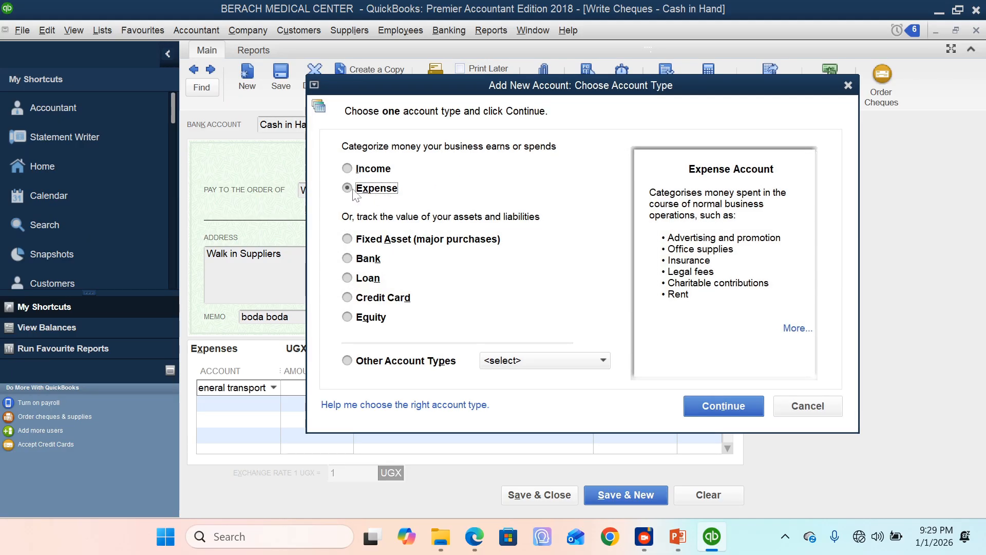
pyautogui.click(734, 414)
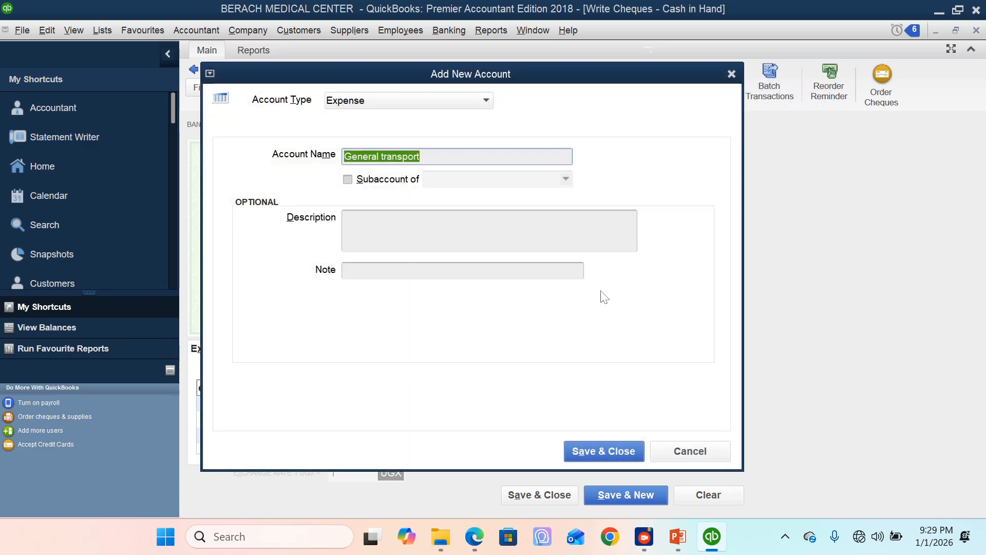
# Step: Make the new General transport account a subaccount of Administrative expenses and save it
pyautogui.click(383, 181)
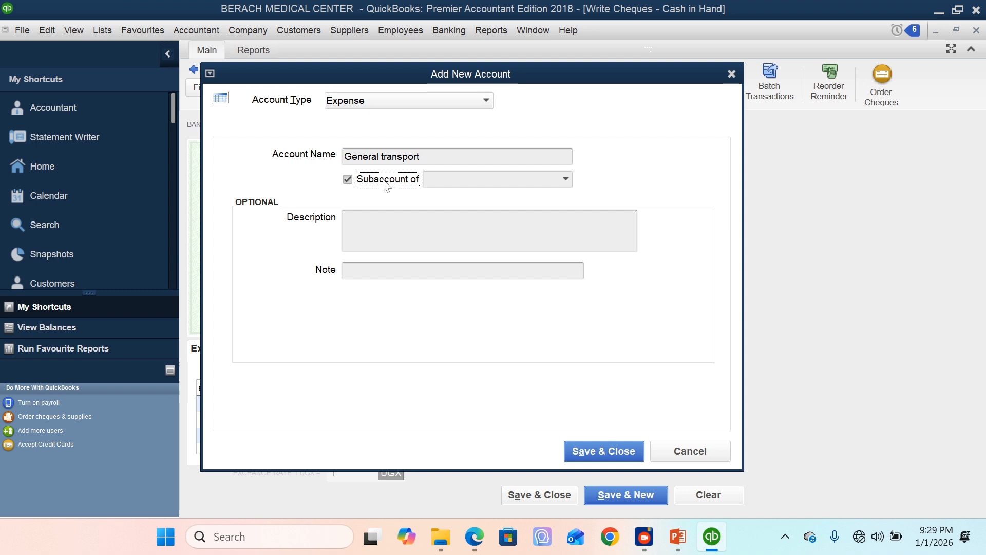
pyautogui.click(431, 185)
pyautogui.write('Administrative expenses')
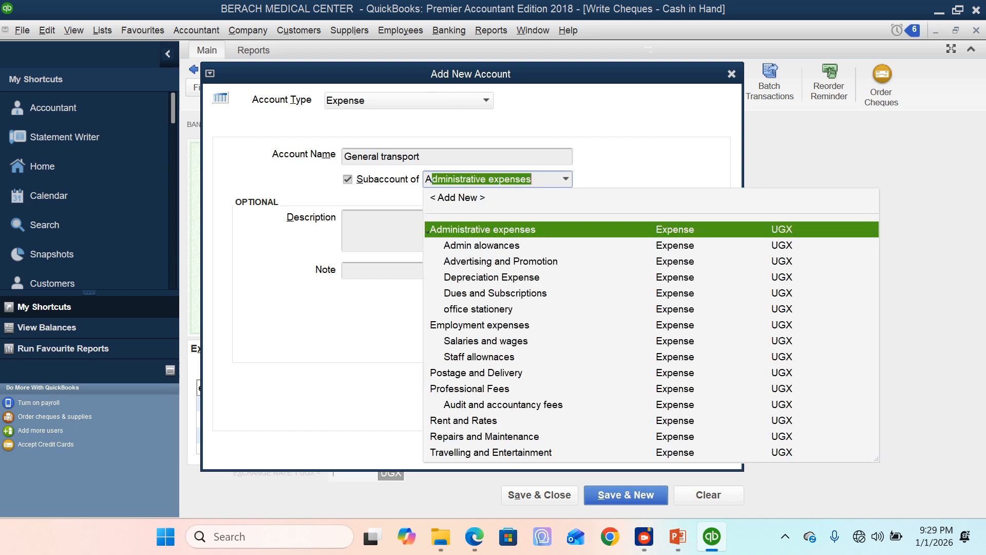
pyautogui.click(465, 229)
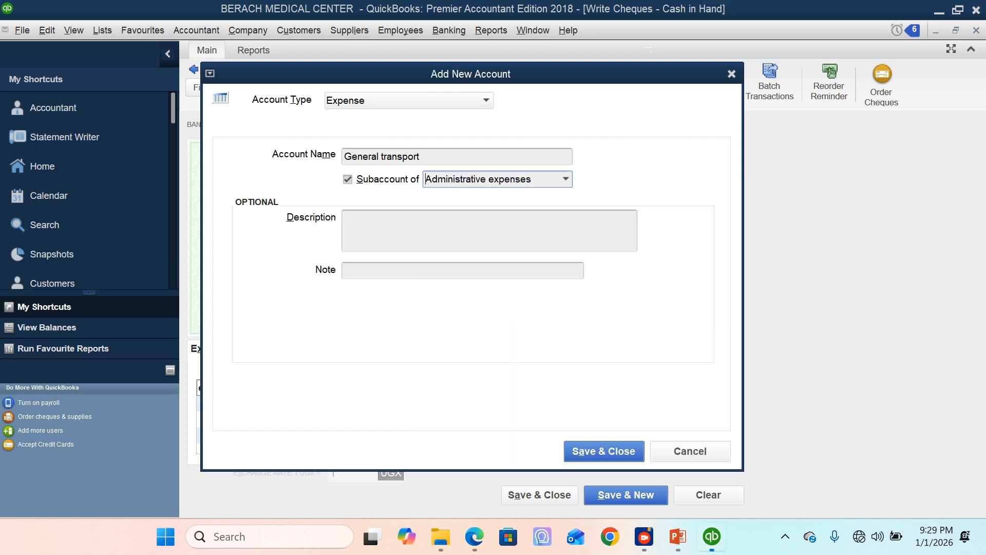
pyautogui.click(579, 442)
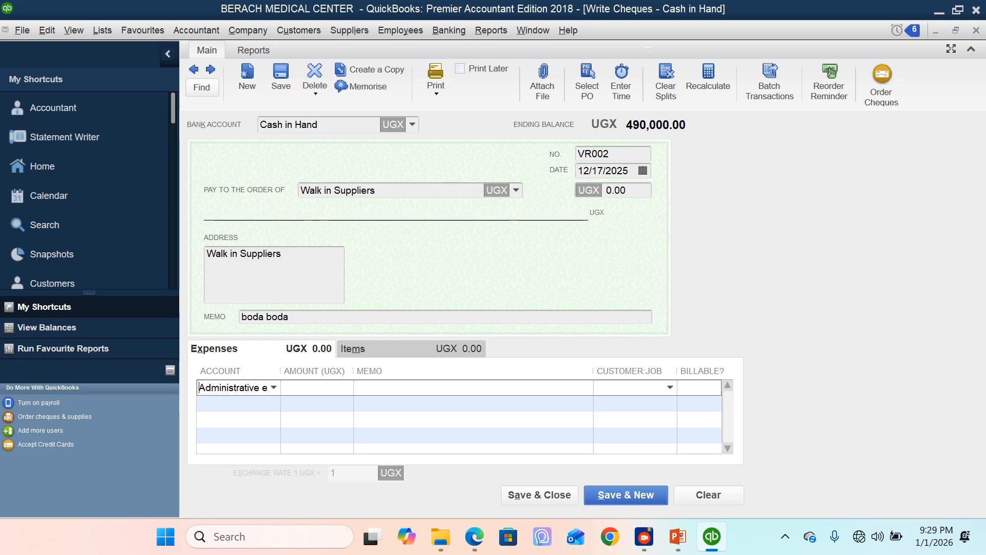
# Step: Complete the cheque's expense line with an amount of 57,000 and memo "boda boda to pick drugs", and save and close the cheque
pyautogui.click(311, 388)
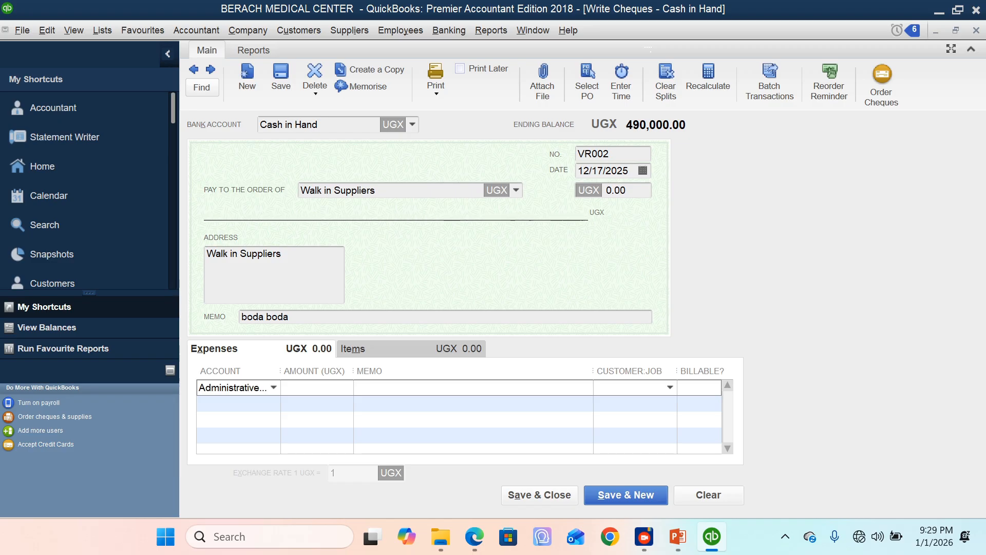
pyautogui.write('57000')
pyautogui.moveTo(290, 317); pyautogui.dragTo(241, 317)
pyautogui.hotkey('ctrl', 'c')
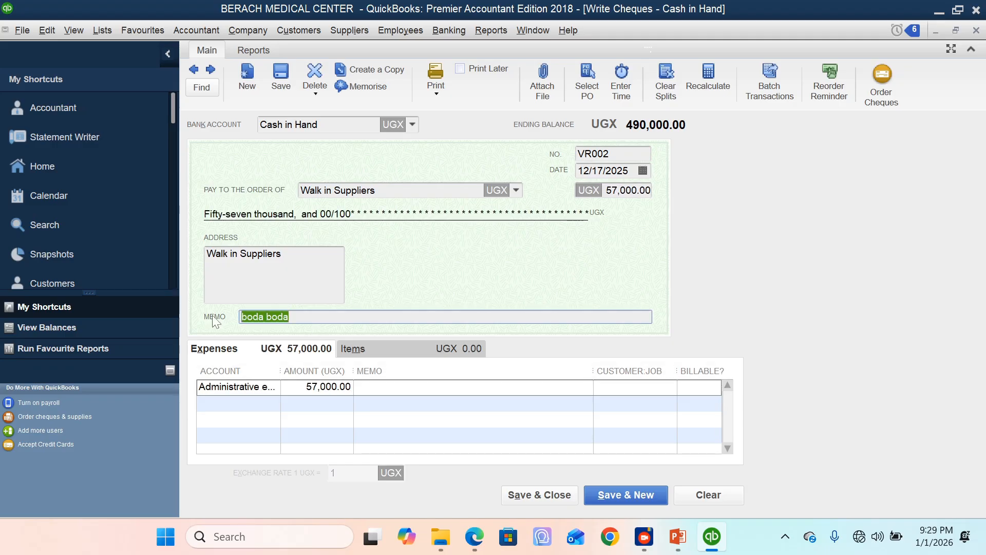
pyautogui.click(358, 389)
pyautogui.hotkey('ctrl', 'v')
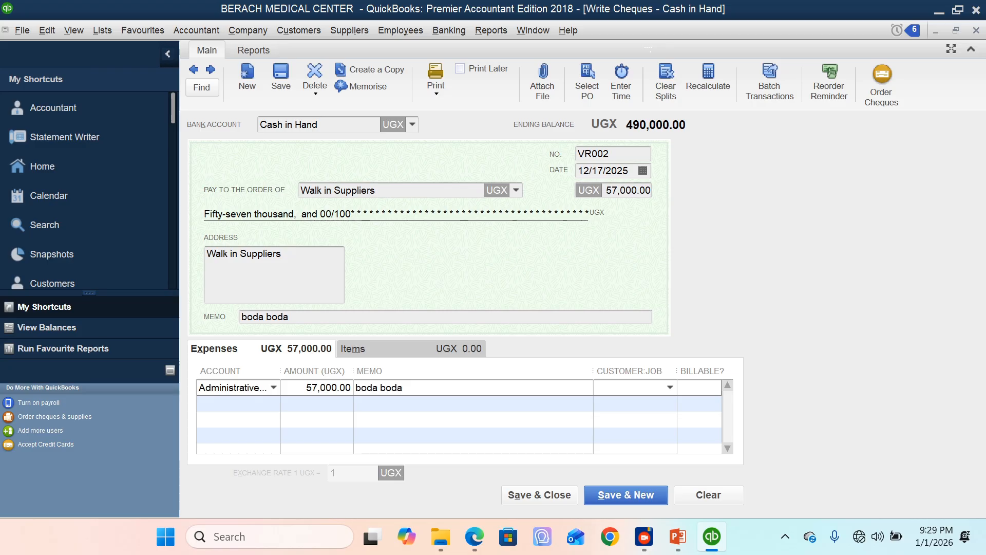
pyautogui.write('to pick drugs')
pyautogui.click(545, 496)
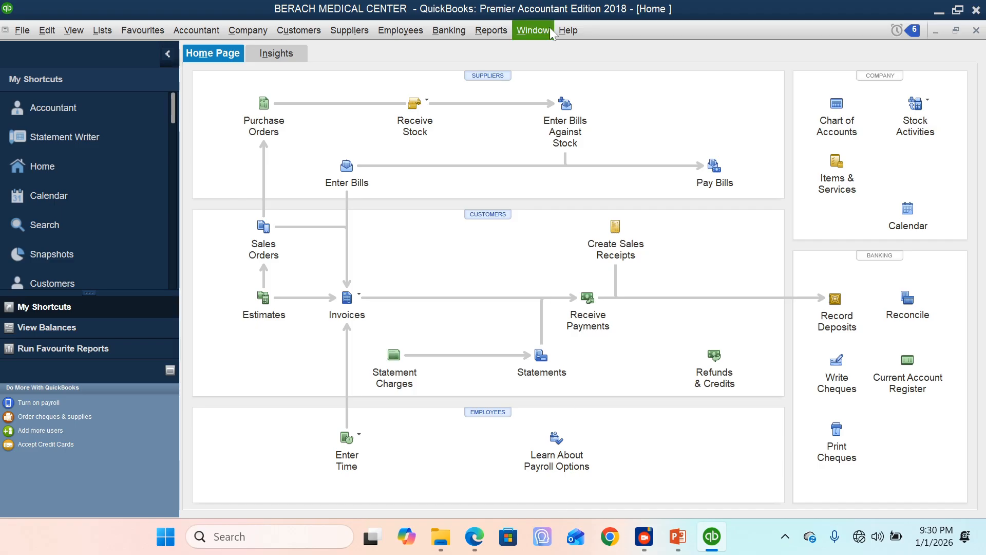
# Step: Review the standard Profit & Loss report with a start date of 12/01/2025, and close it without memorising it
pyautogui.click(505, 30)
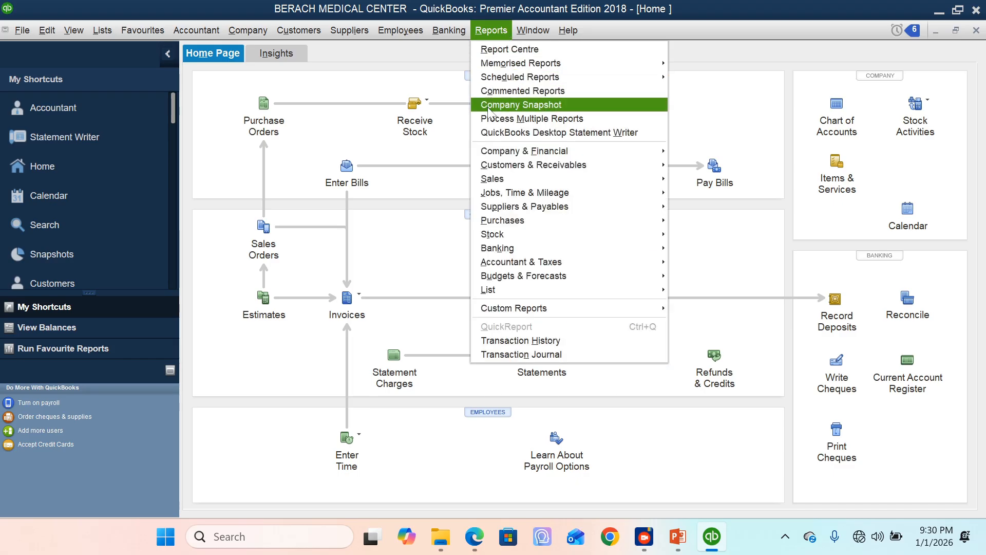
pyautogui.moveTo(504, 151)
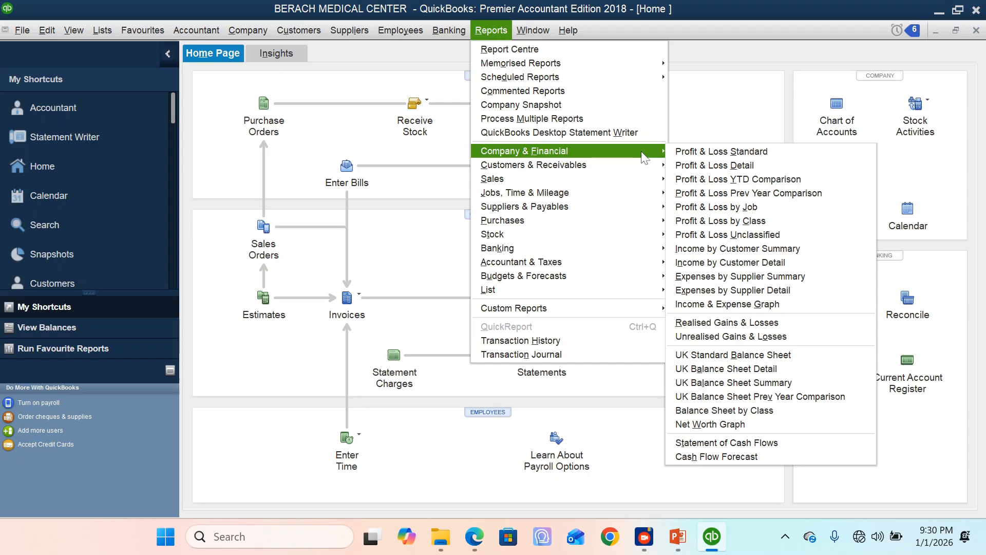
pyautogui.click(760, 158)
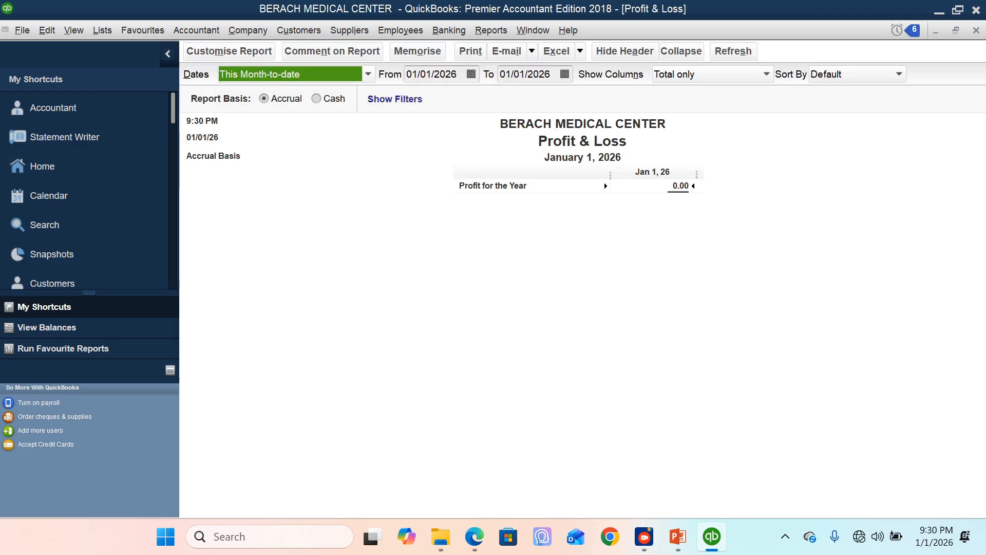
pyautogui.click(471, 74)
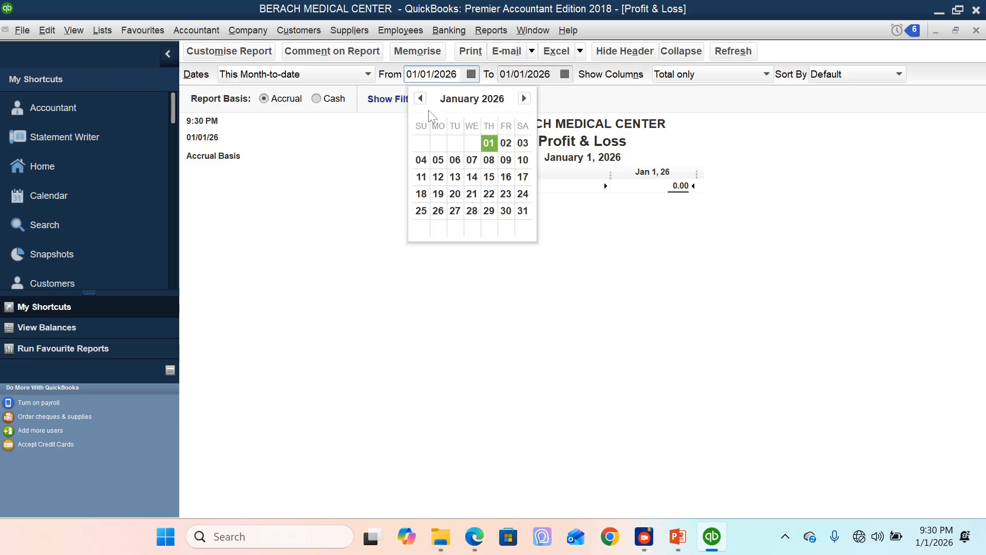
pyautogui.click(420, 98)
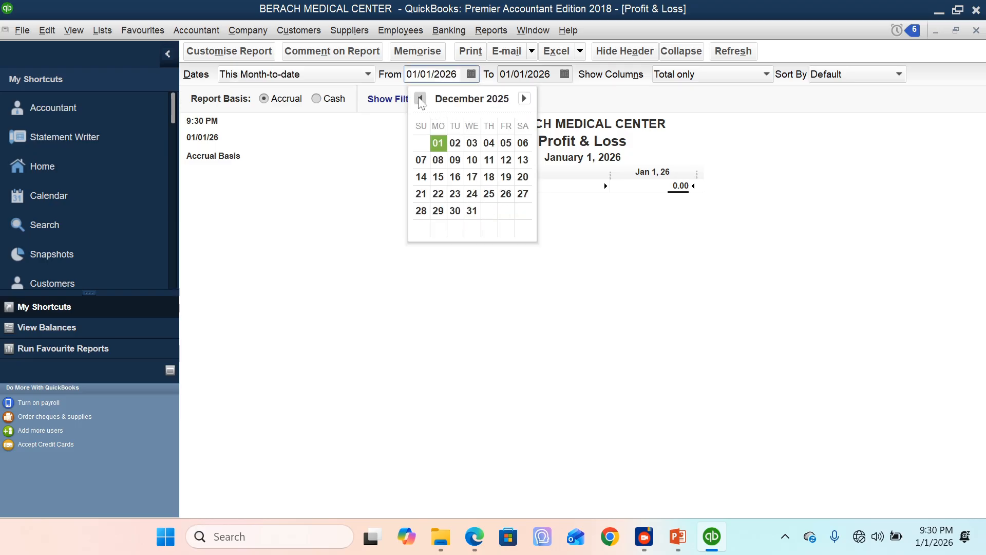
pyautogui.click(433, 145)
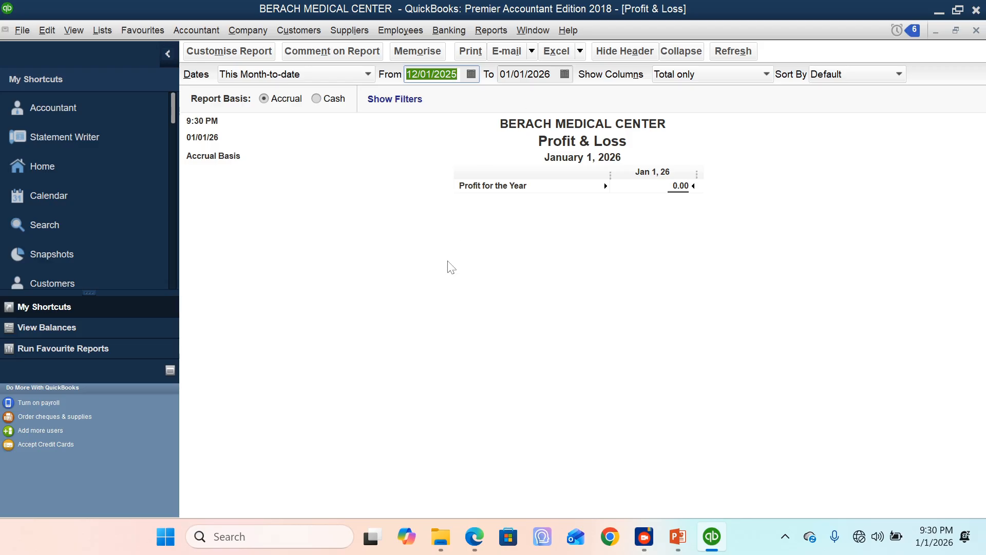
pyautogui.click(599, 259)
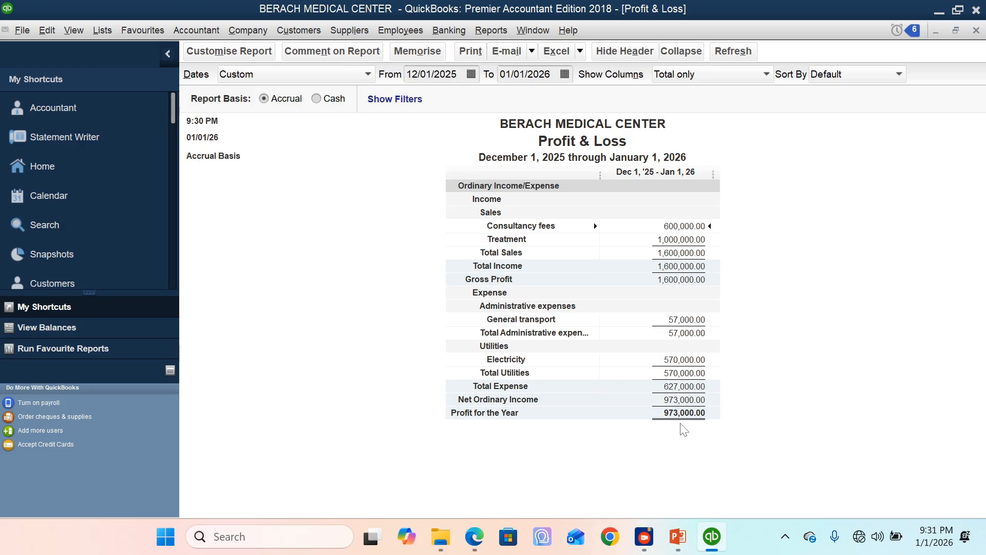
pyautogui.click(977, 31)
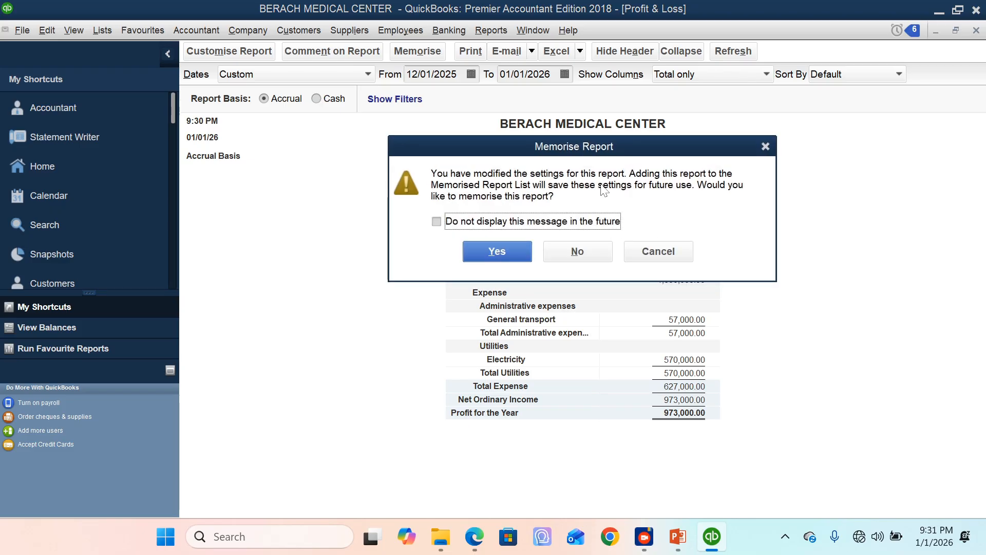
pyautogui.click(567, 250)
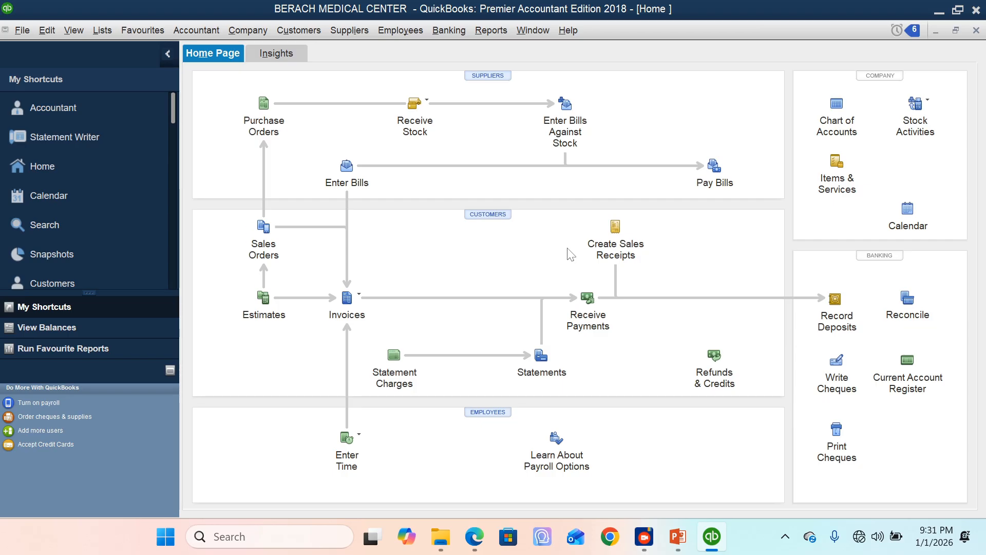
# Step: Start a new bill for supplier SANYU & Associates CPA from the supplier list and date it 12/31/2025
pyautogui.click(497, 77)
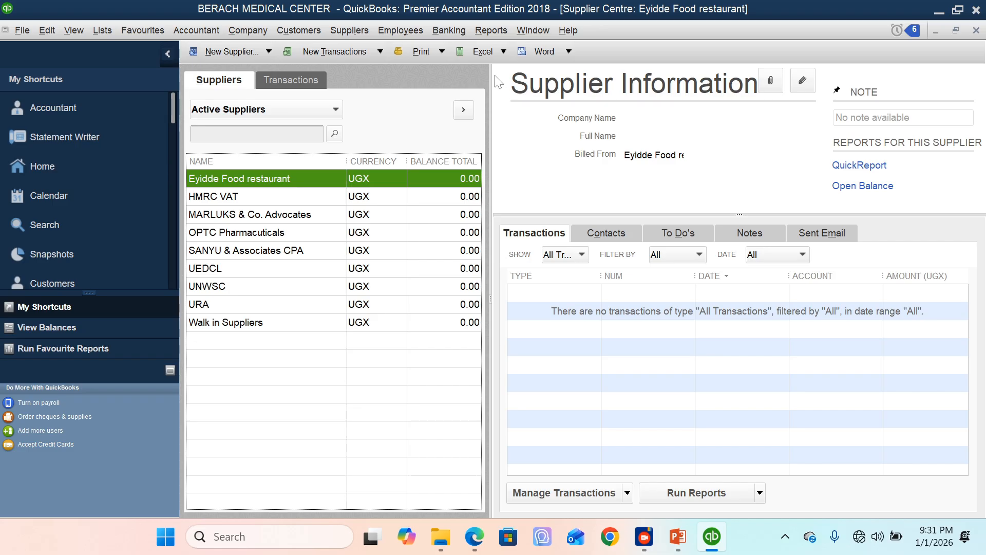
pyautogui.click(226, 253)
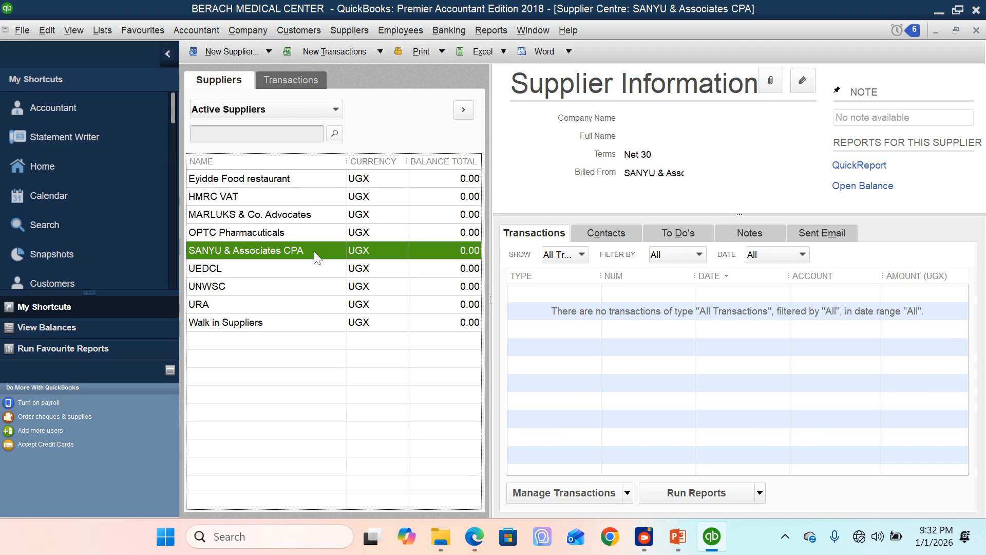
pyautogui.rightClick(317, 257)
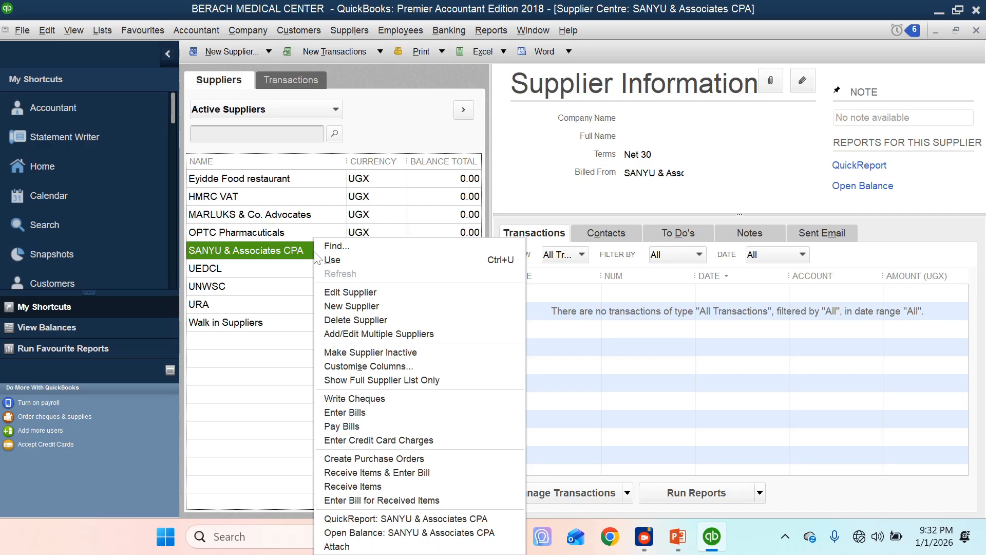
pyautogui.click(361, 414)
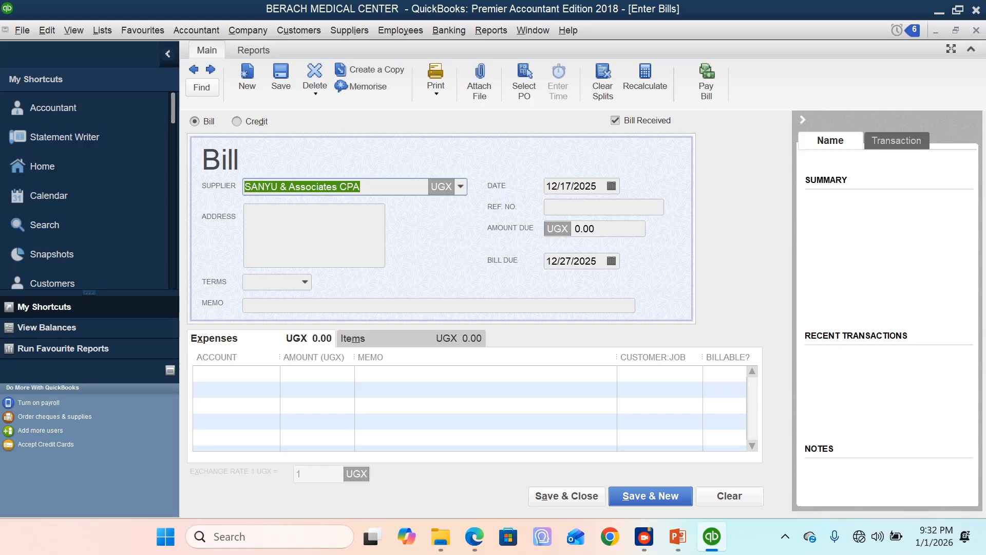
pyautogui.click(612, 186)
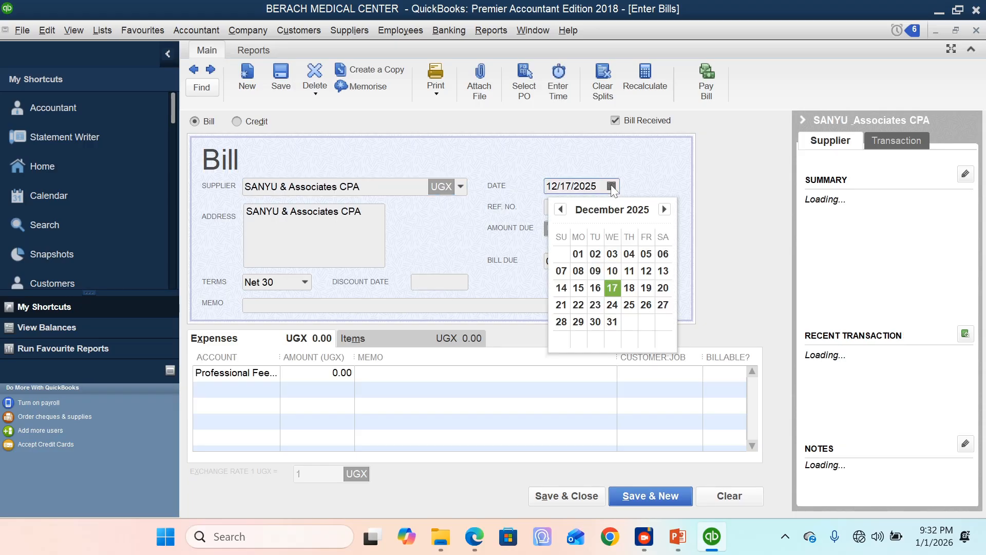
pyautogui.click(612, 322)
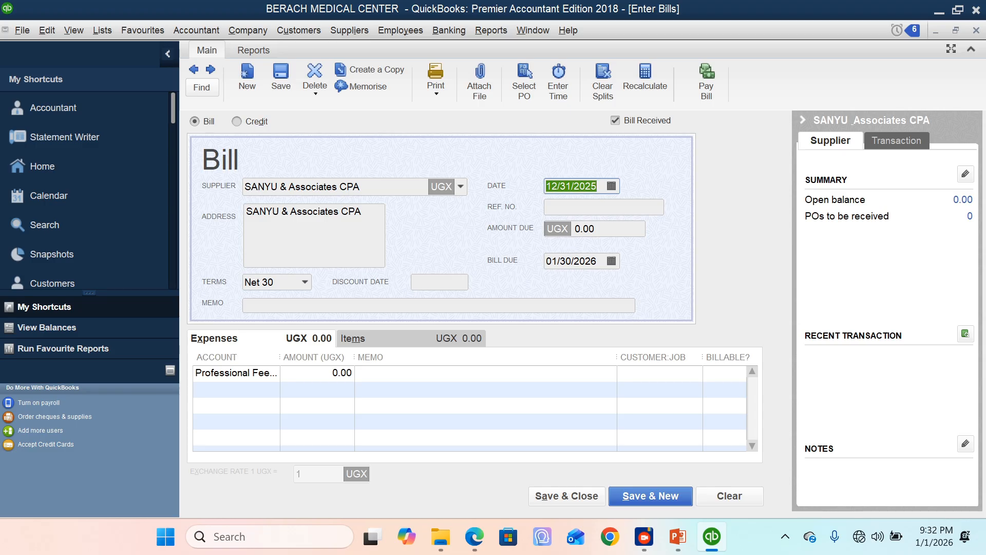
# Step: Enter INV654 as the bill's reference number and set its terms to Due on receipt
pyautogui.click(591, 207)
pyautogui.write('INV')
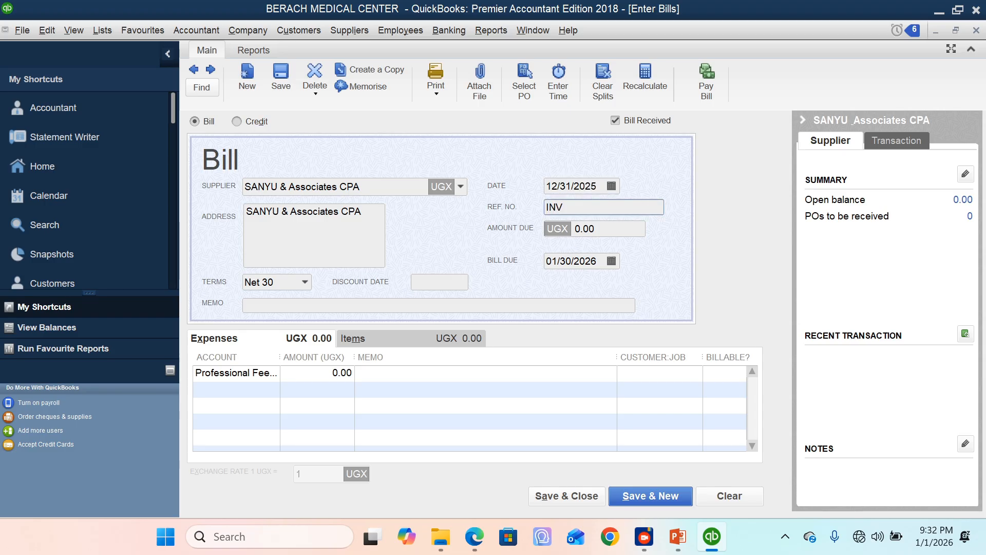
pyautogui.write('654')
pyautogui.click(305, 282)
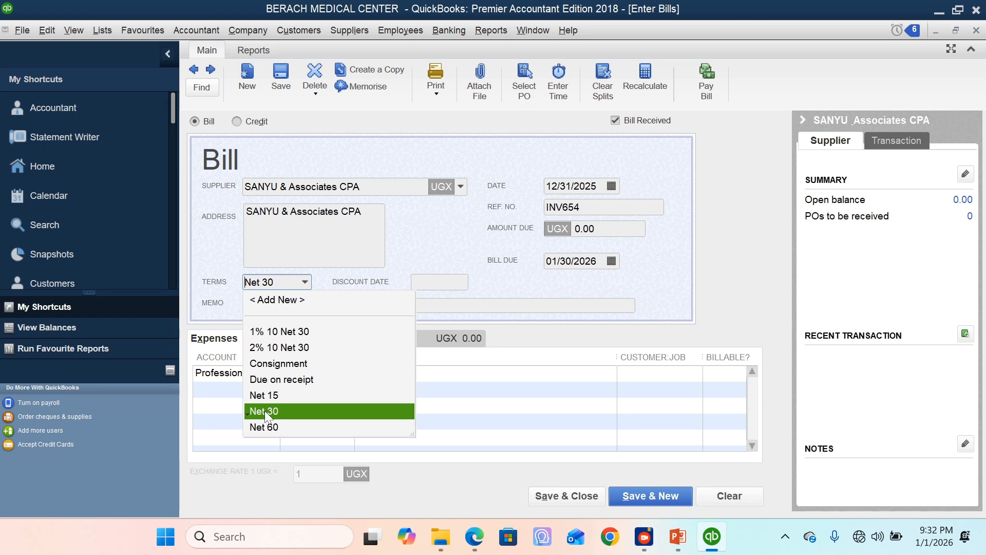
pyautogui.click(302, 381)
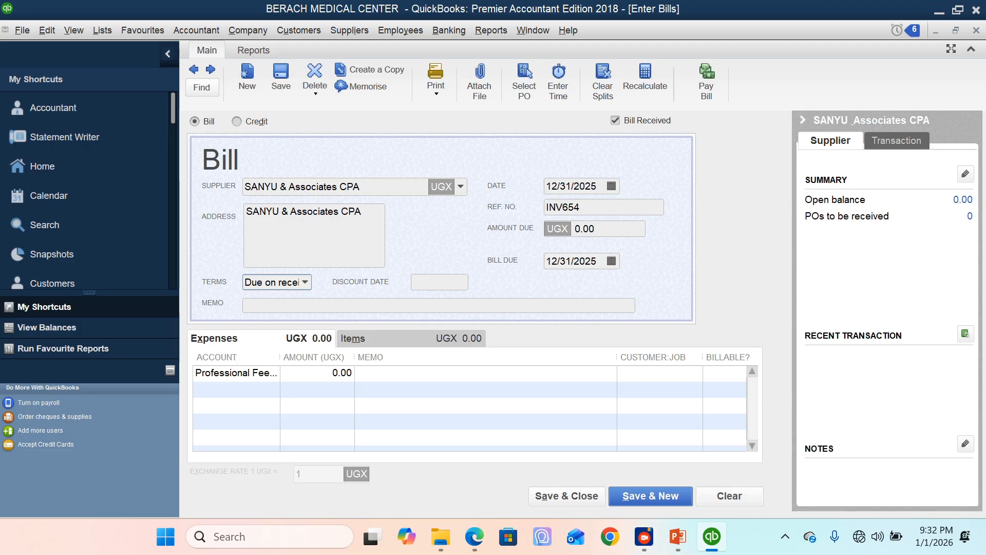
# Step: Enter "Audit services for year 2025" as the memo of the bill
pyautogui.click(329, 305)
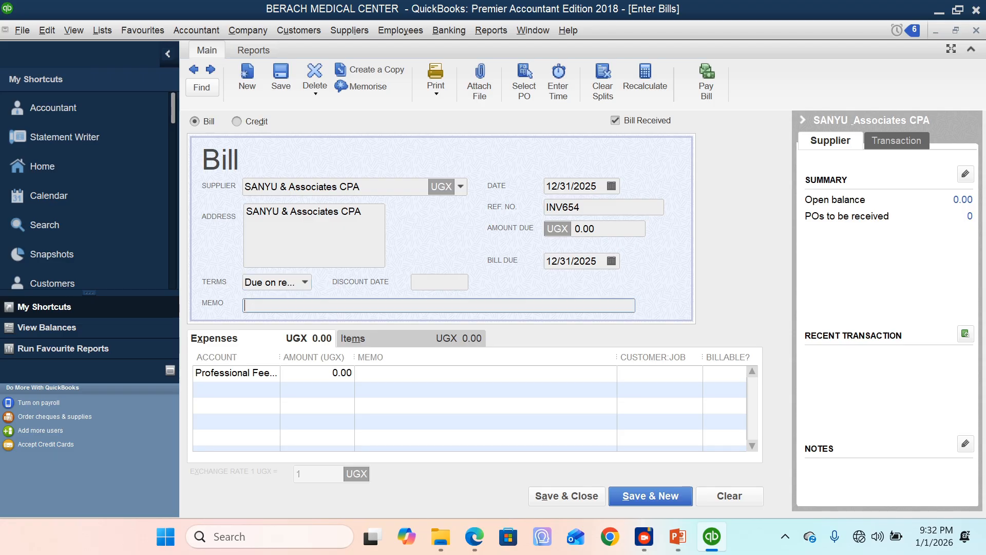
pyautogui.write('Audit services for year ')
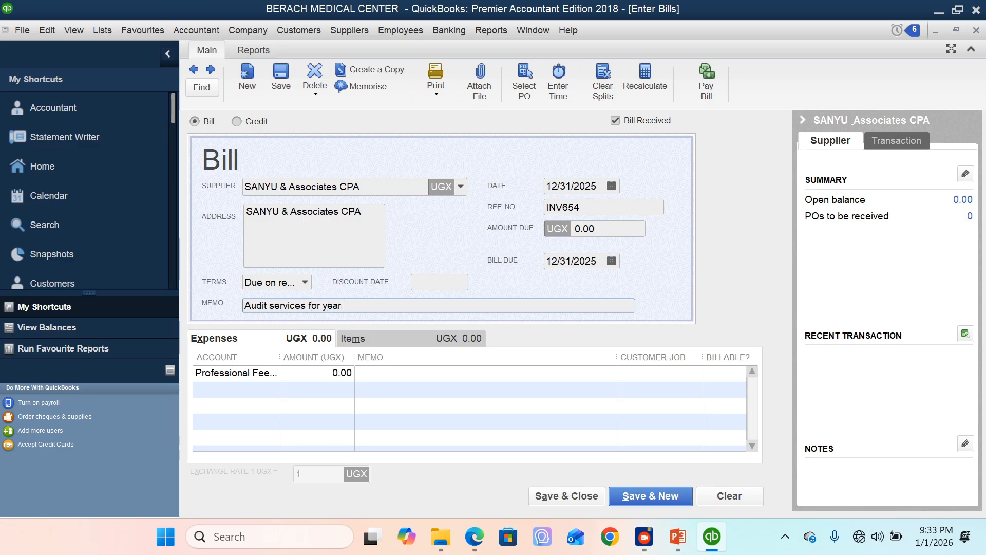
pyautogui.write('2025')
pyautogui.press('Tab')
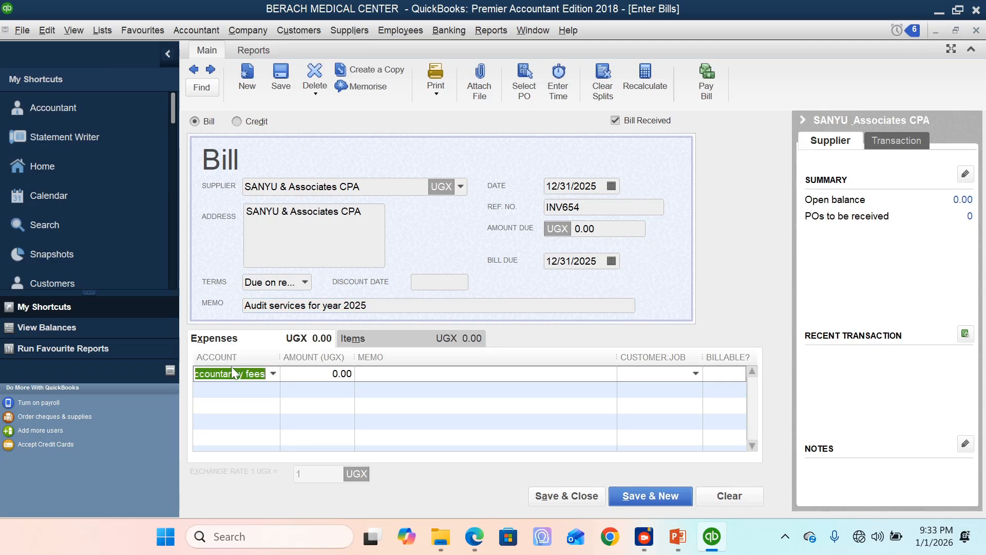
# Step: Assign the bill's first expense line to Audit and accountancy fees under Professional Fees, with an amount of 3,000,000
pyautogui.click(273, 374)
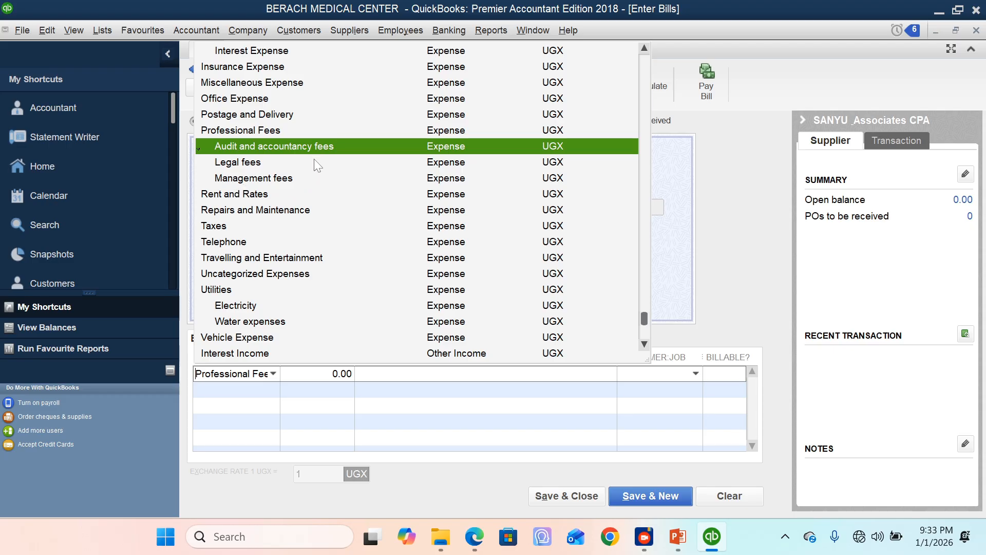
pyautogui.click(317, 145)
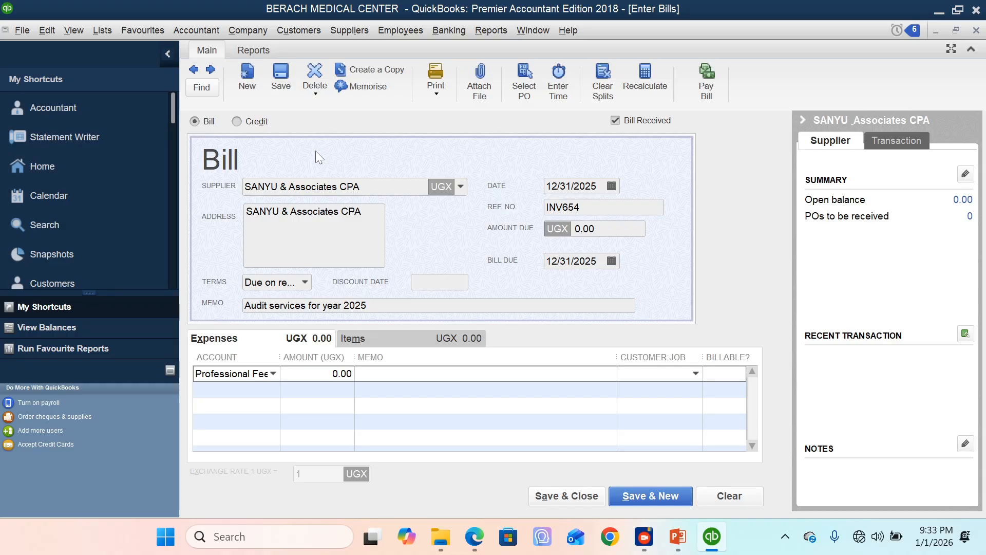
pyautogui.press('Tab')
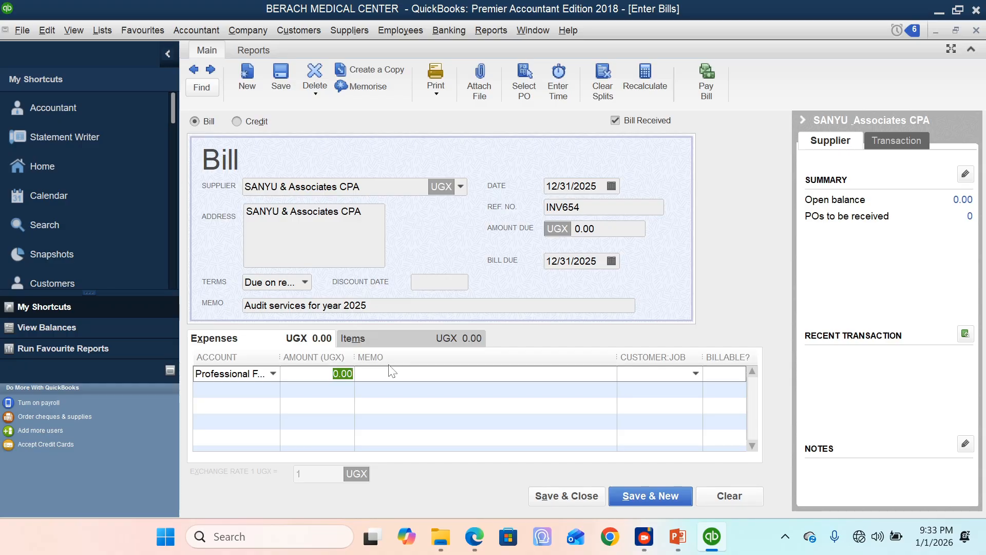
pyautogui.write('3000000')
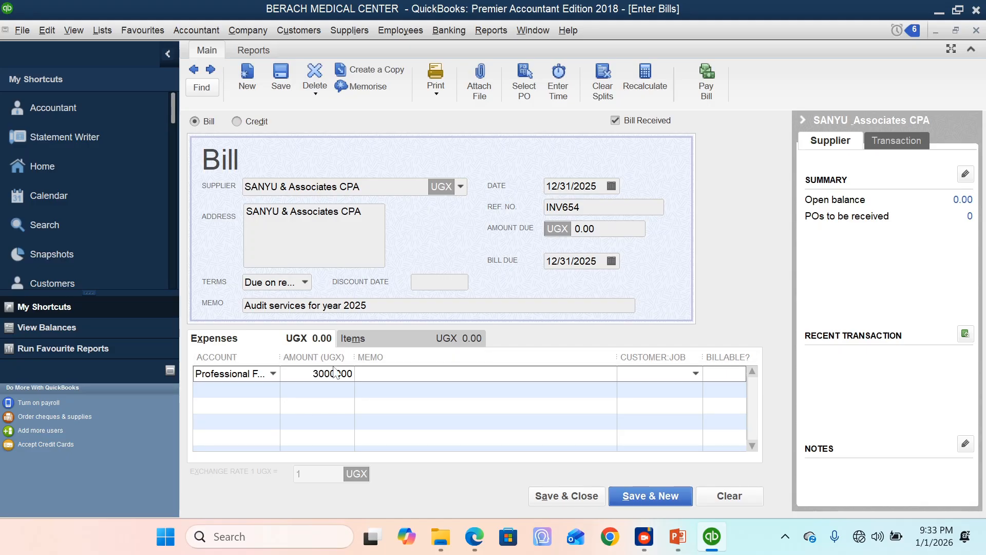
pyautogui.press('Tab')
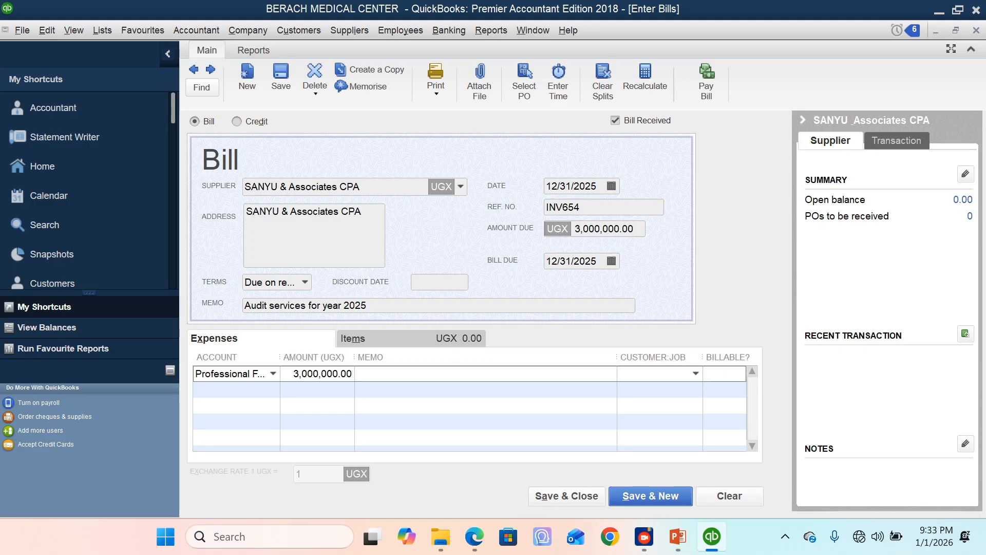
# Step: Give the bill's expense line the memo "Audit fees", save the bill, and make the changed supplier terms permanent
pyautogui.write('Audit fees')
pyautogui.click(569, 497)
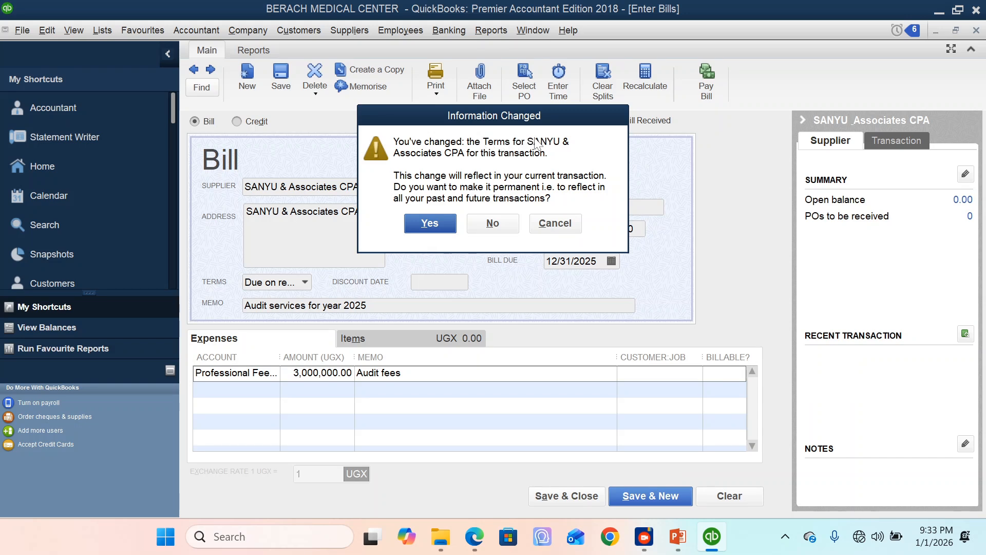
pyautogui.click(434, 229)
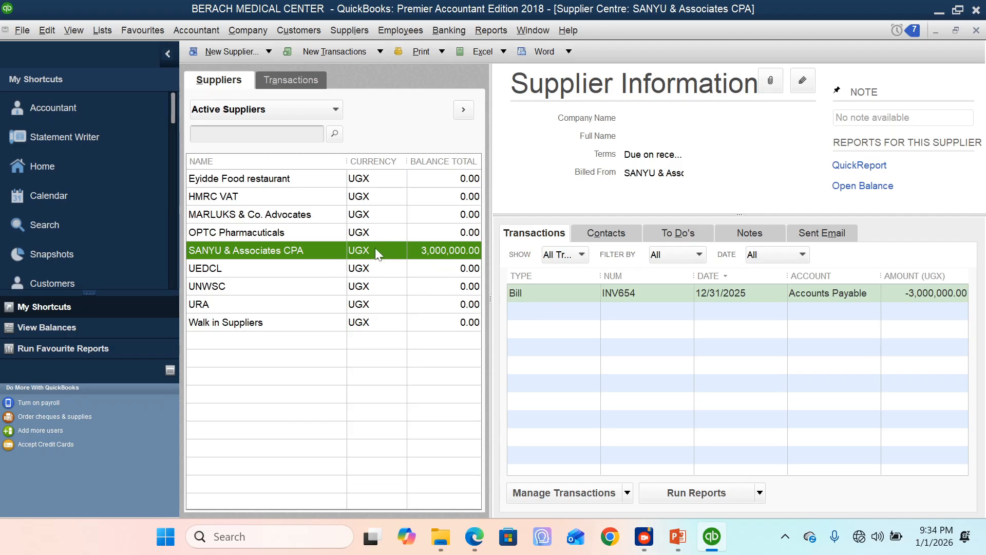
pyautogui.click(579, 294)
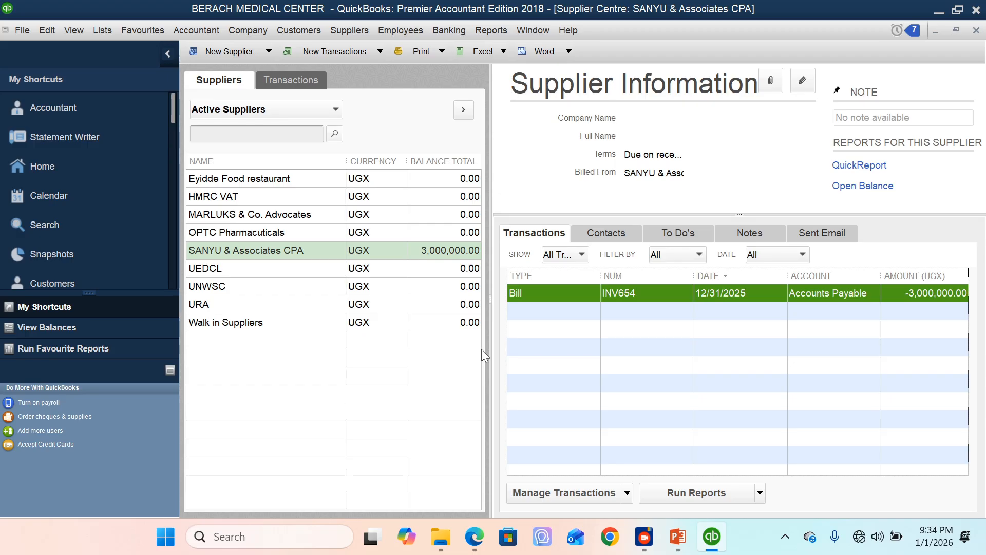
# Step: Start paying bills for SANYU & Associates CPA and set the amount to pay on bill INV654 to 1,500,000
pyautogui.rightClick(248, 256)
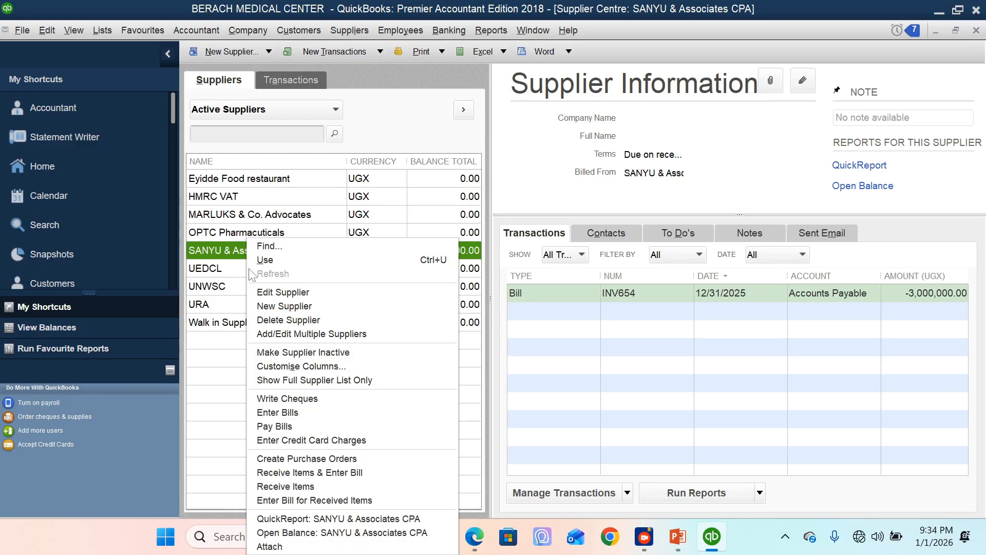
pyautogui.click(286, 427)
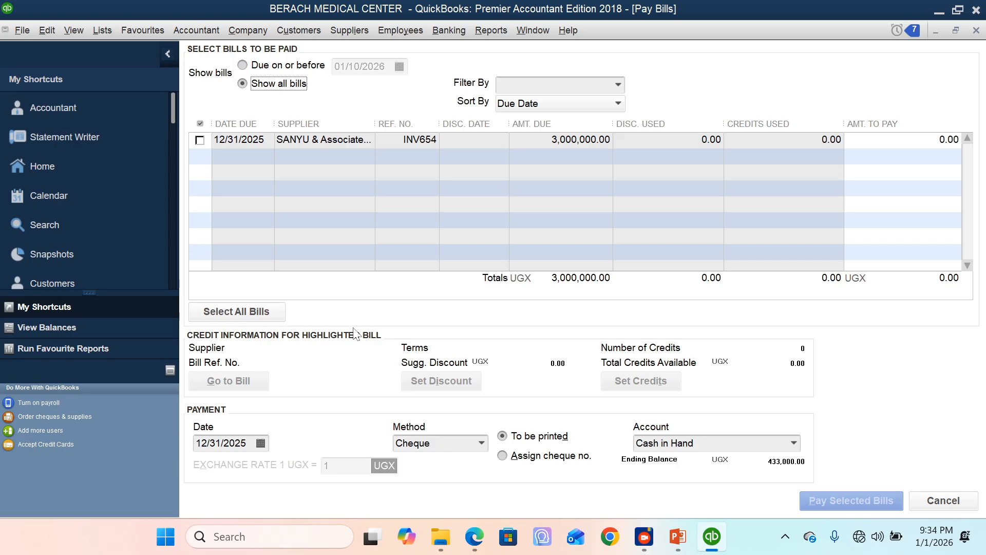
pyautogui.click(200, 140)
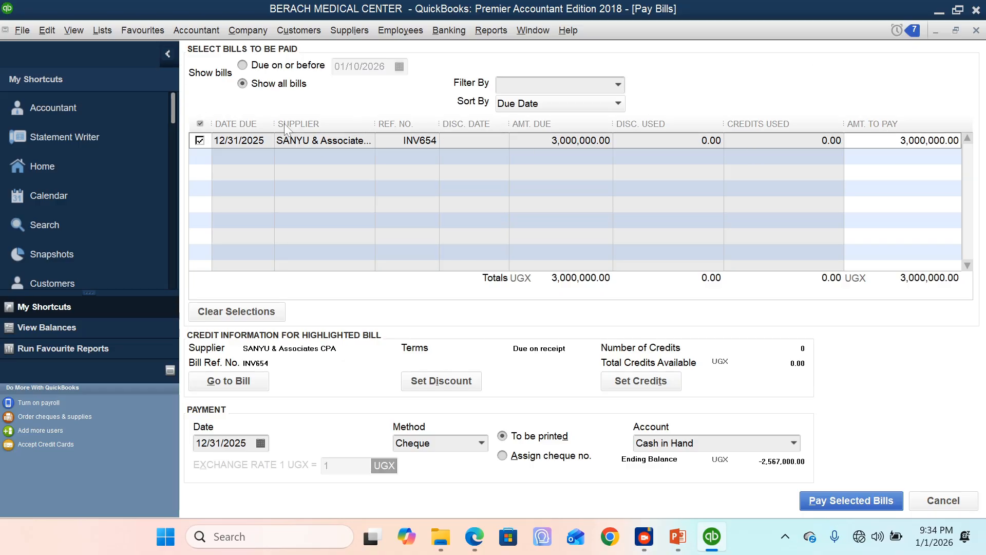
pyautogui.click(200, 140)
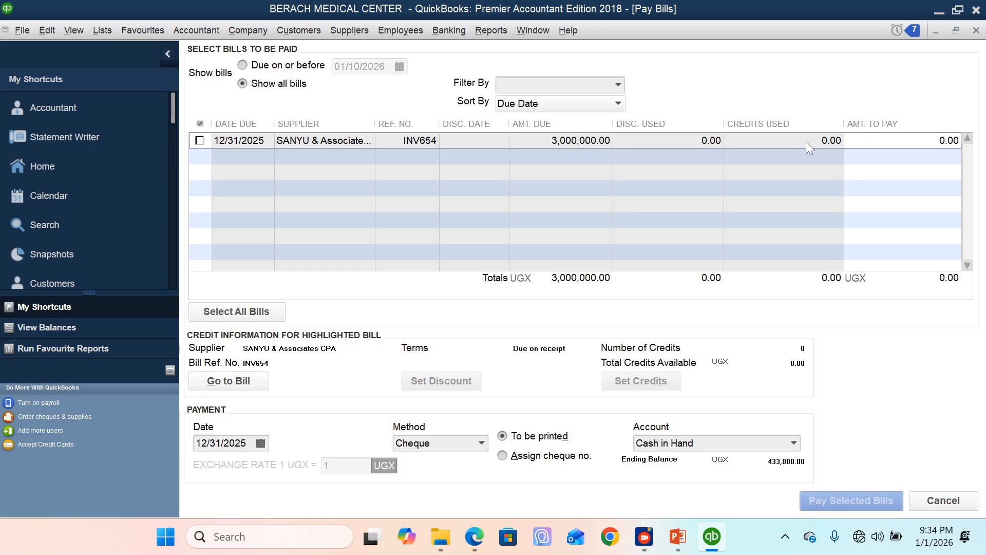
pyautogui.click(925, 140)
pyautogui.write('1500000')
# Step: Set Stanbic Bank as the payment account and suppress the message about default accounts in future
pyautogui.click(796, 444)
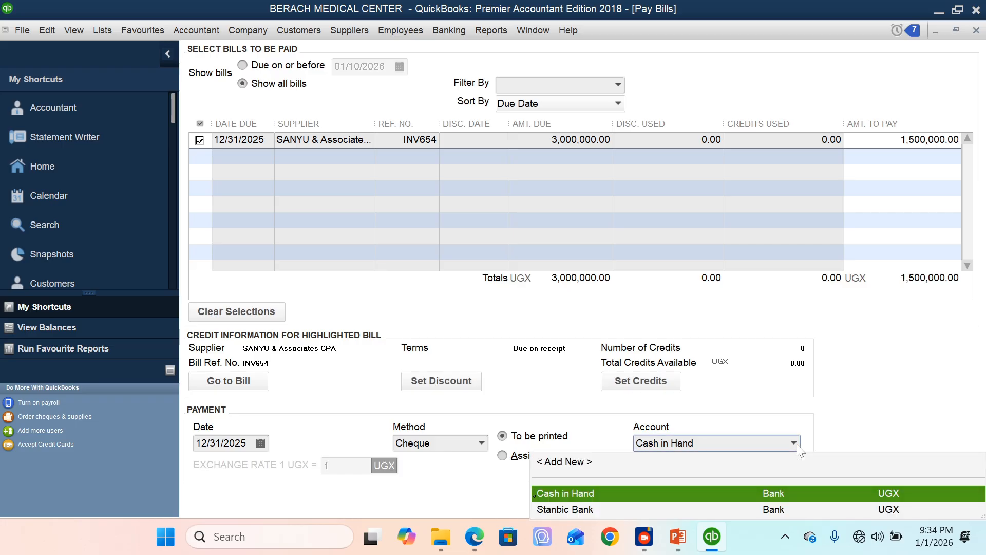
pyautogui.click(559, 510)
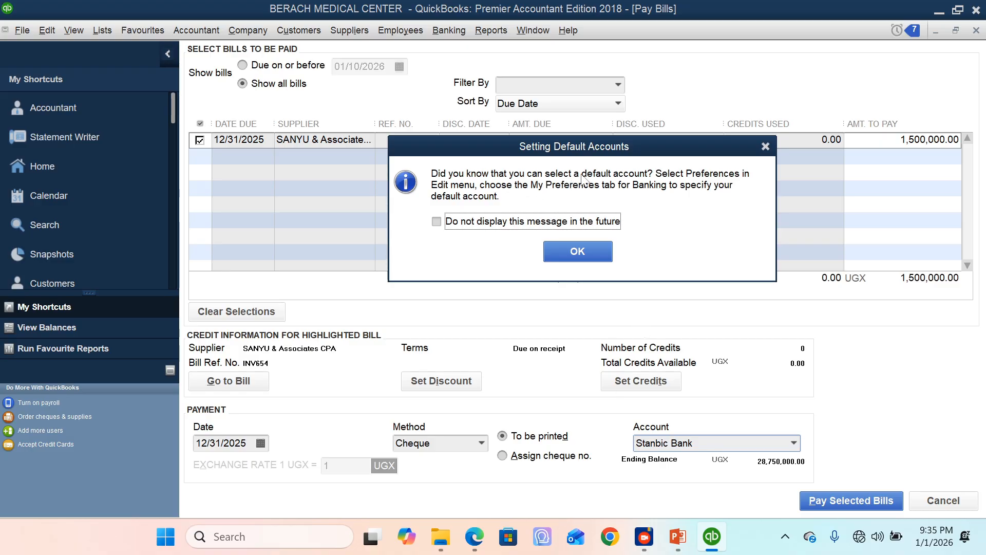
pyautogui.click(537, 222)
pyautogui.click(591, 257)
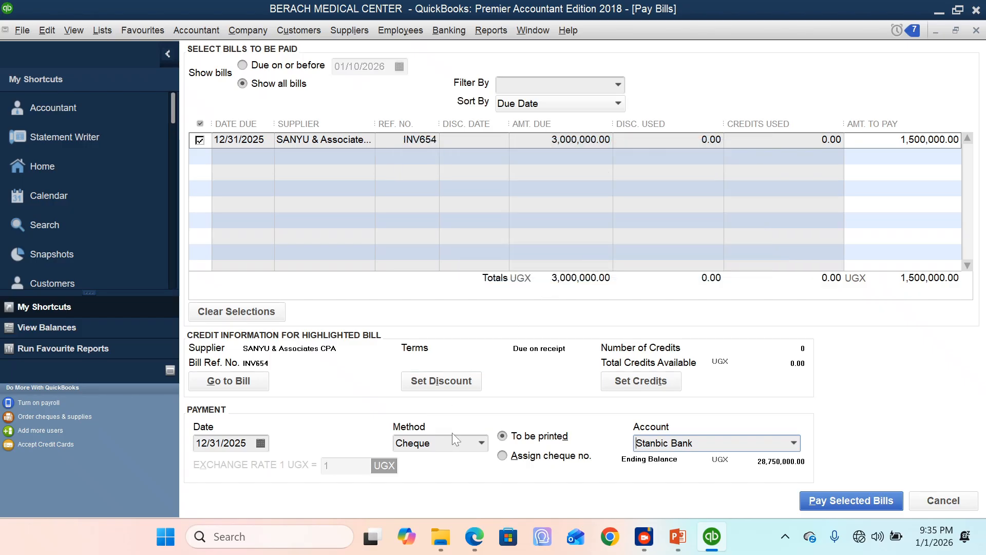
# Step: Keep Cheque as the payment method, pay the selected bill, and finish without paying more bills or printing cheques
pyautogui.click(483, 444)
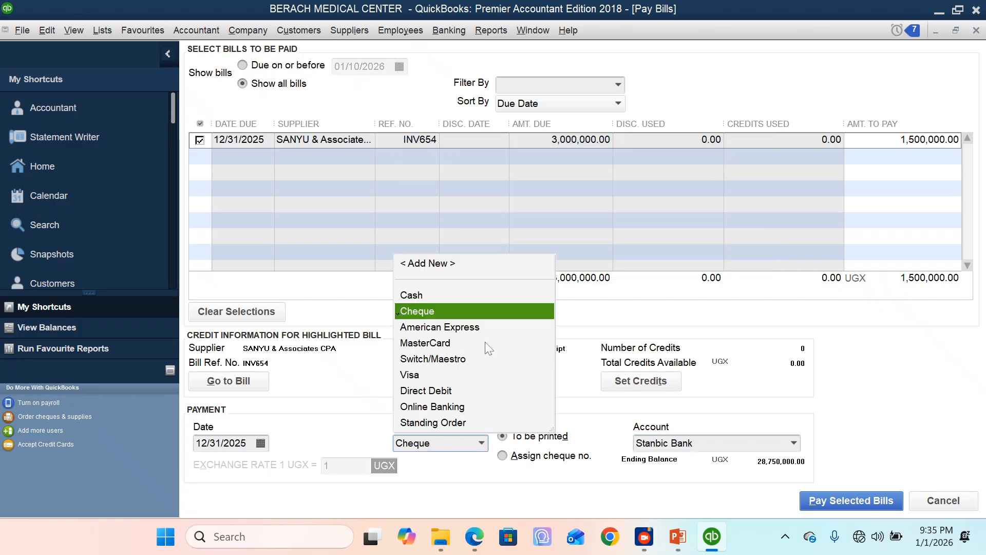
pyautogui.click(467, 312)
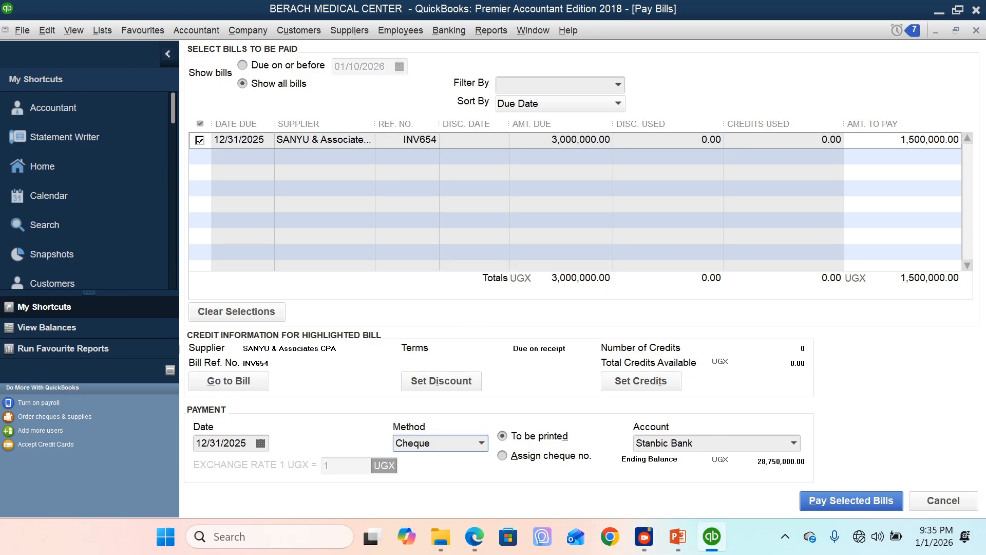
pyautogui.click(833, 506)
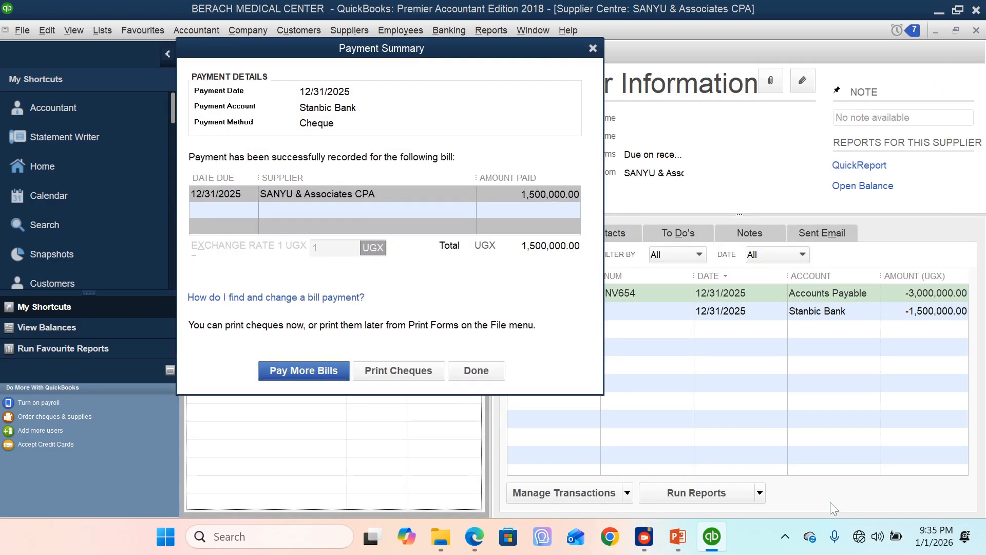
pyautogui.click(481, 381)
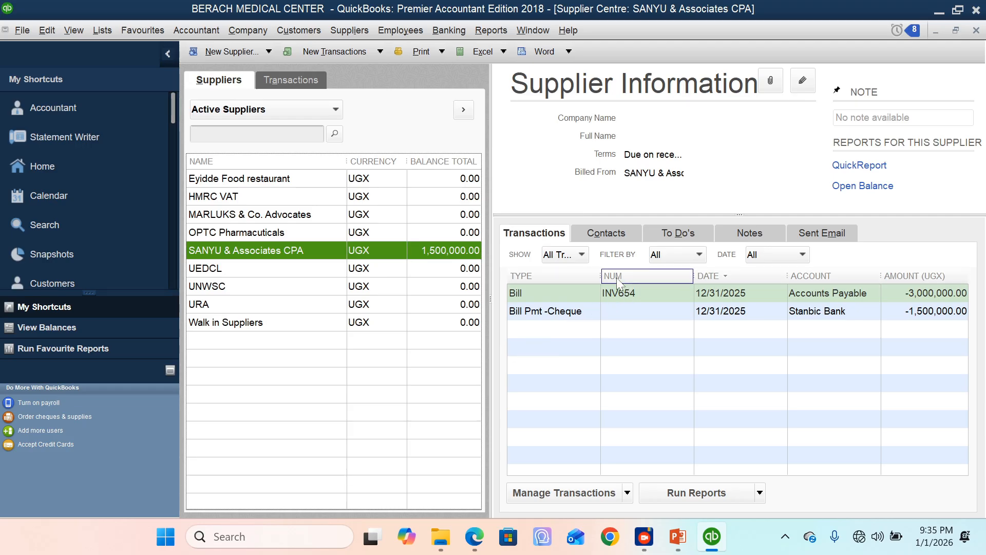
# Step: Edit the Stanbic Bank bill payment so it is not printed later, number it VR02, and save the change
pyautogui.click(599, 312)
pyautogui.rightClick(599, 311)
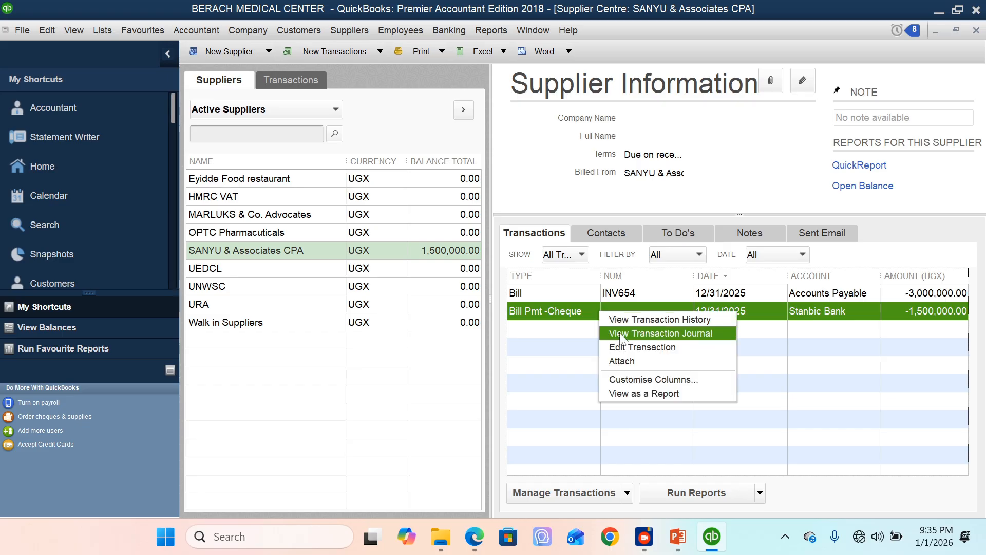
pyautogui.click(628, 345)
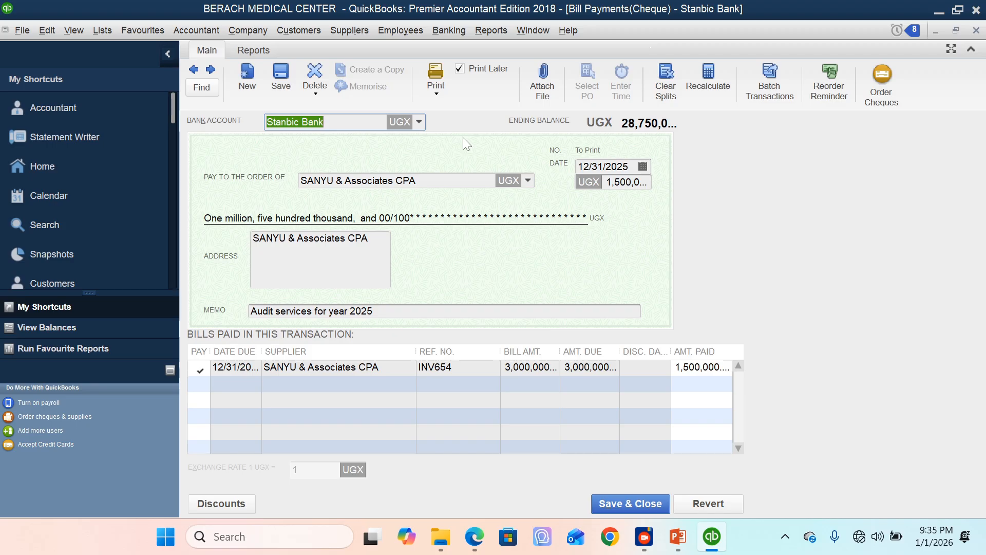
pyautogui.click(460, 69)
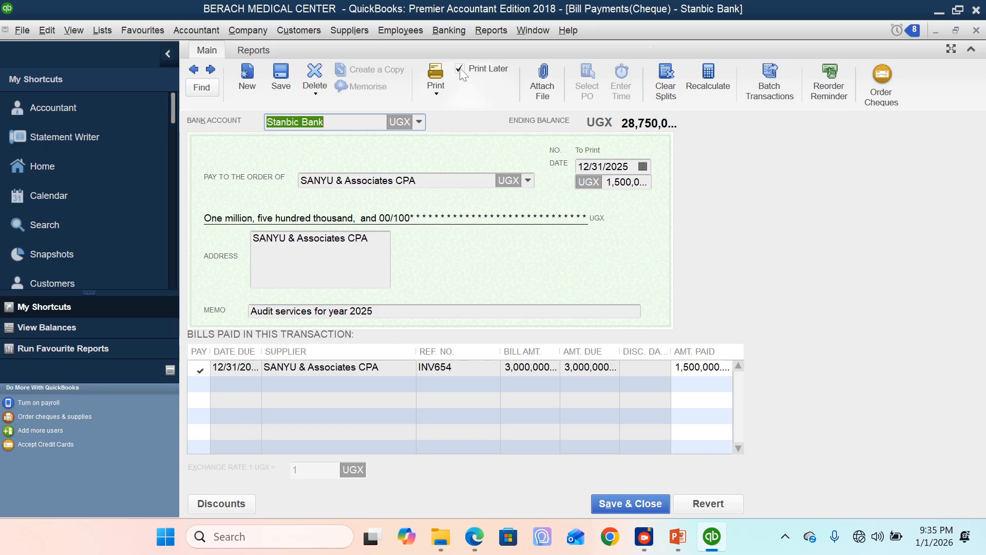
pyautogui.click(581, 149)
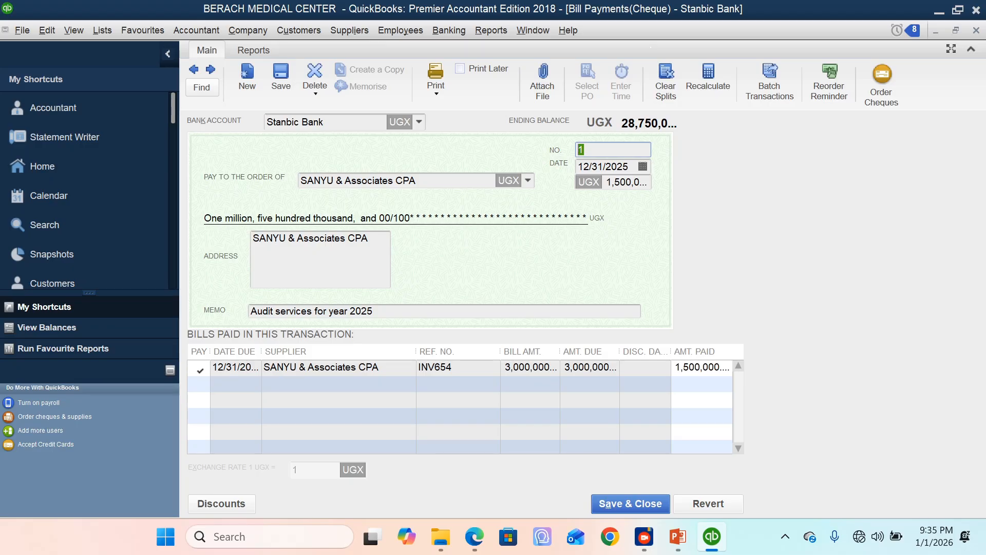
pyautogui.write('VR02')
pyautogui.click(612, 502)
pyautogui.click(436, 179)
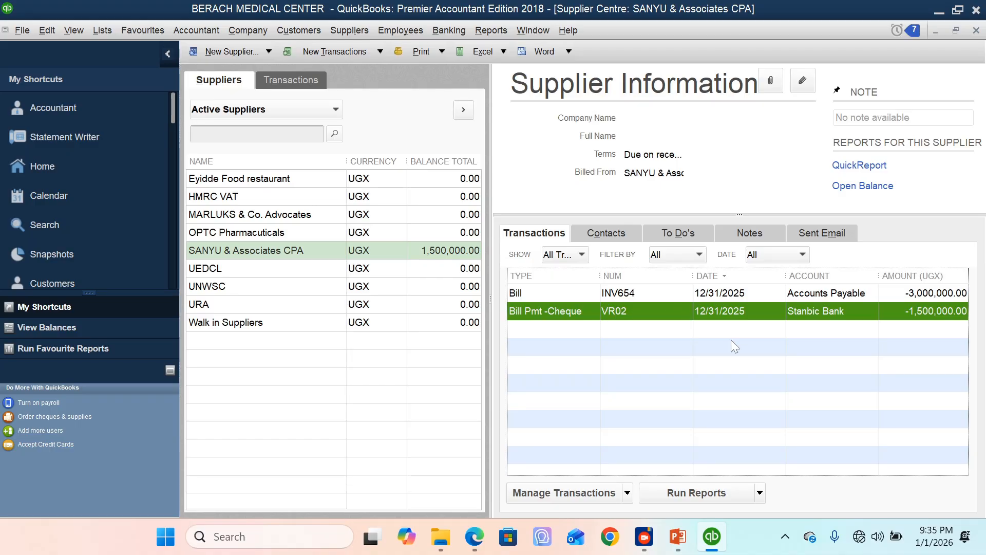
pyautogui.click(430, 250)
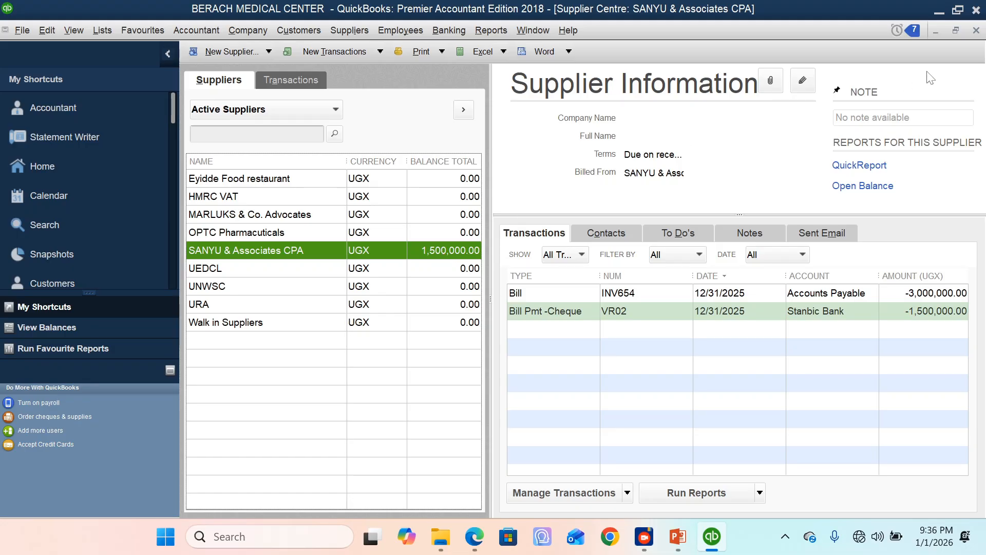
pyautogui.click(977, 30)
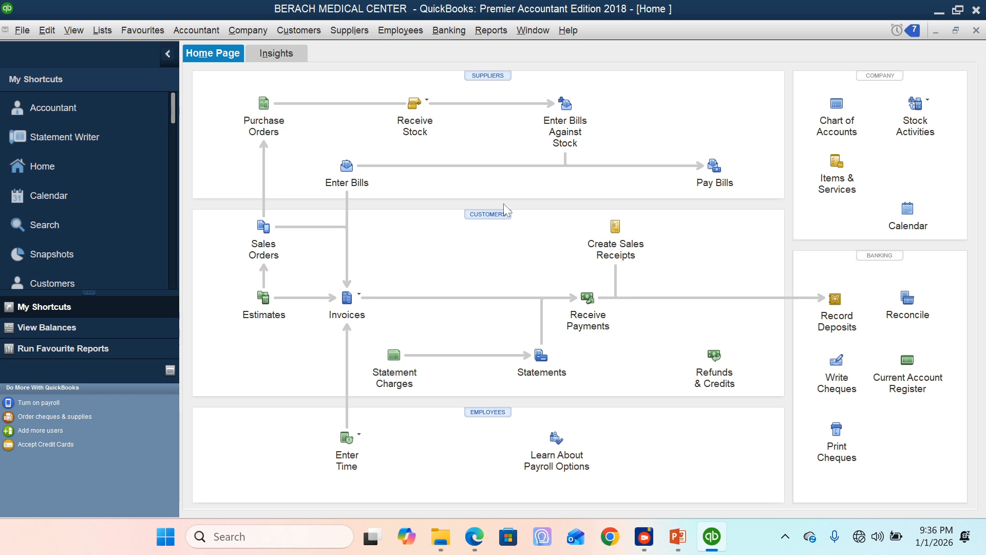
pyautogui.click(45, 252)
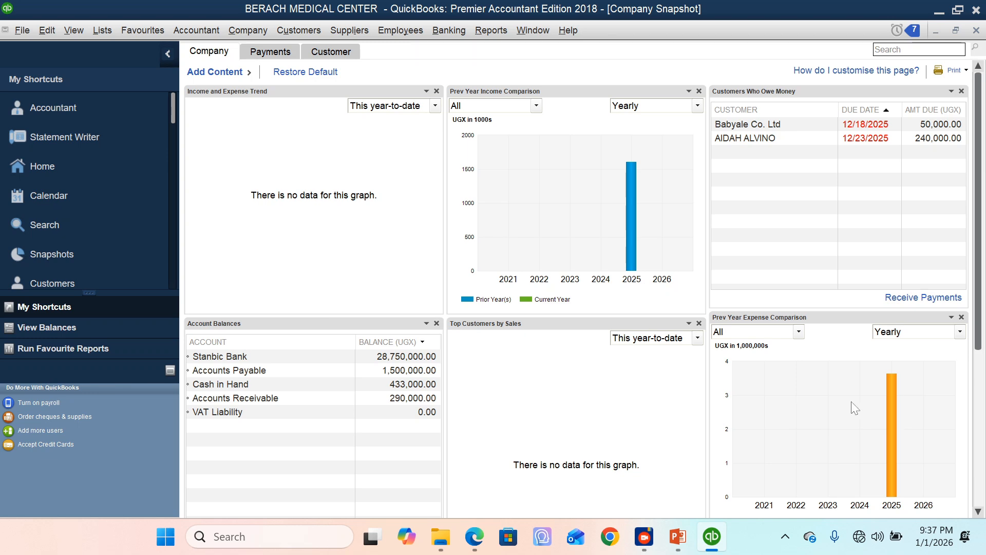
pyautogui.click(977, 30)
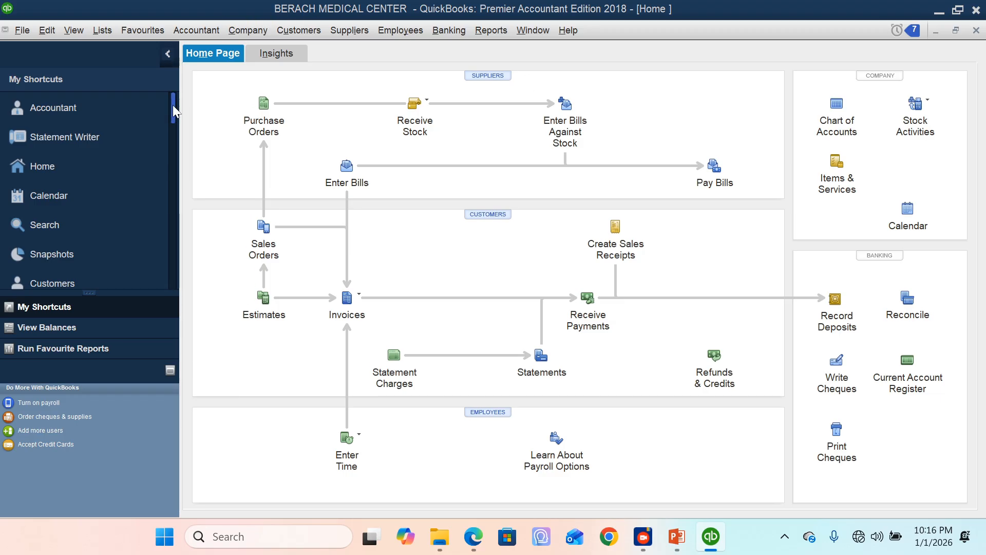
# Step: Customise the icon bar by adding Batch Transactions to the shortcuts
pyautogui.moveTo(172, 104); pyautogui.dragTo(187, 279)
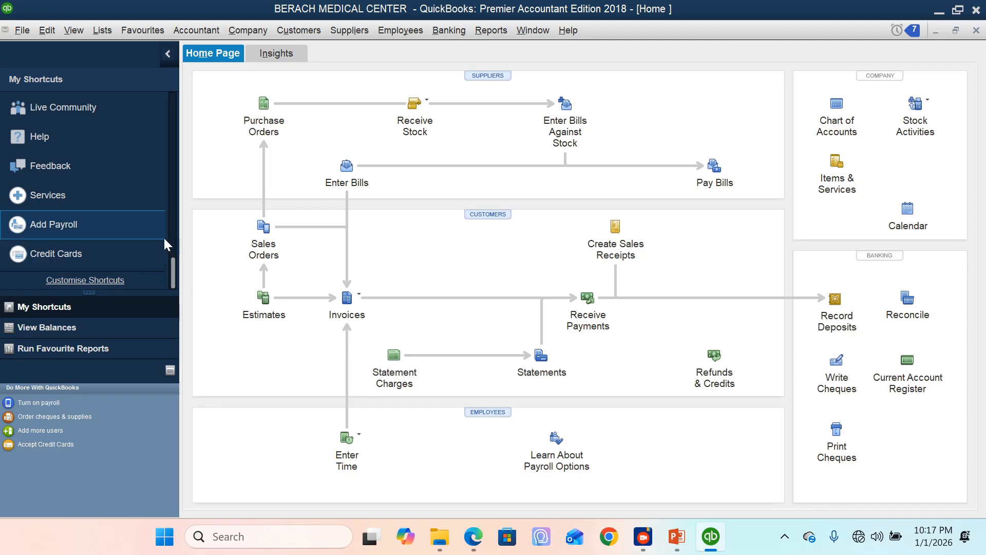
pyautogui.click(74, 30)
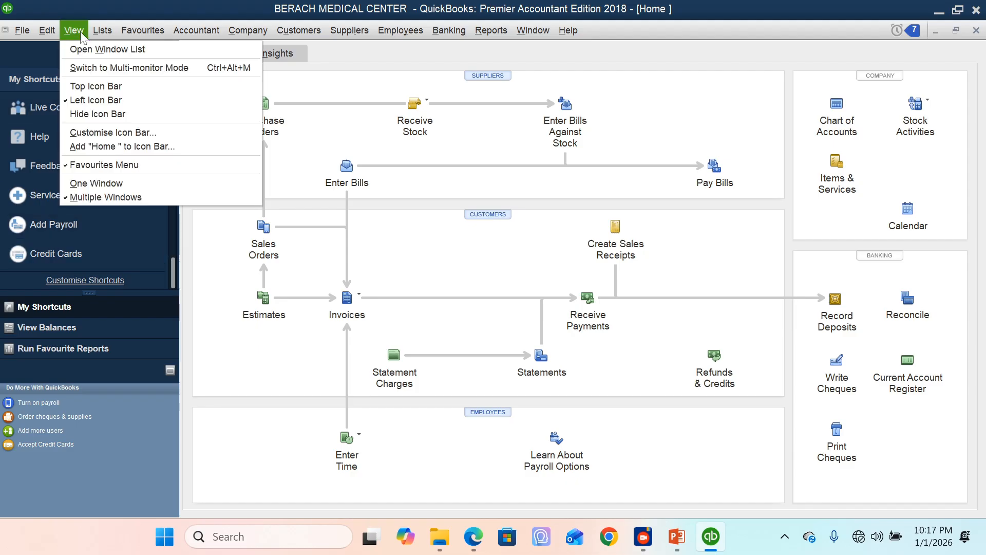
pyautogui.click(114, 134)
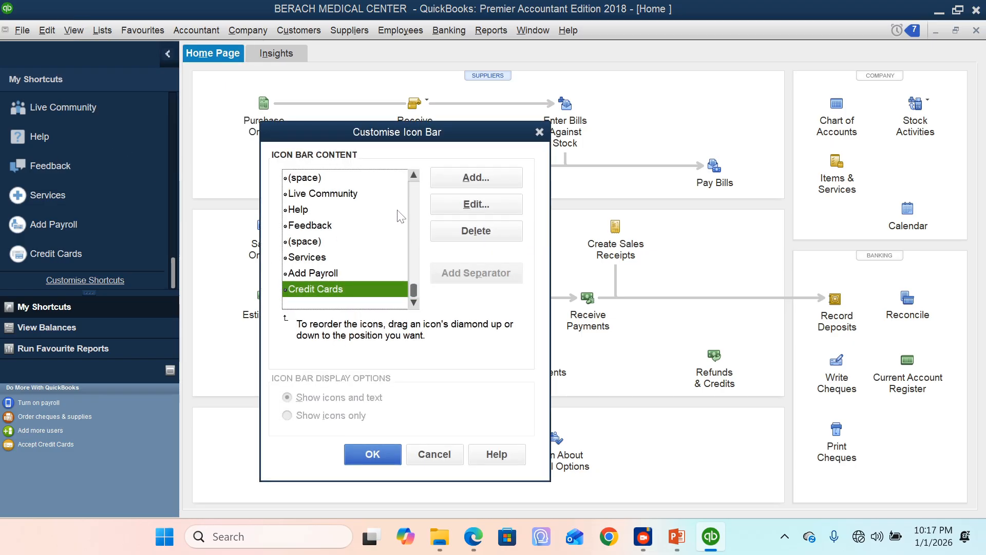
pyautogui.click(476, 180)
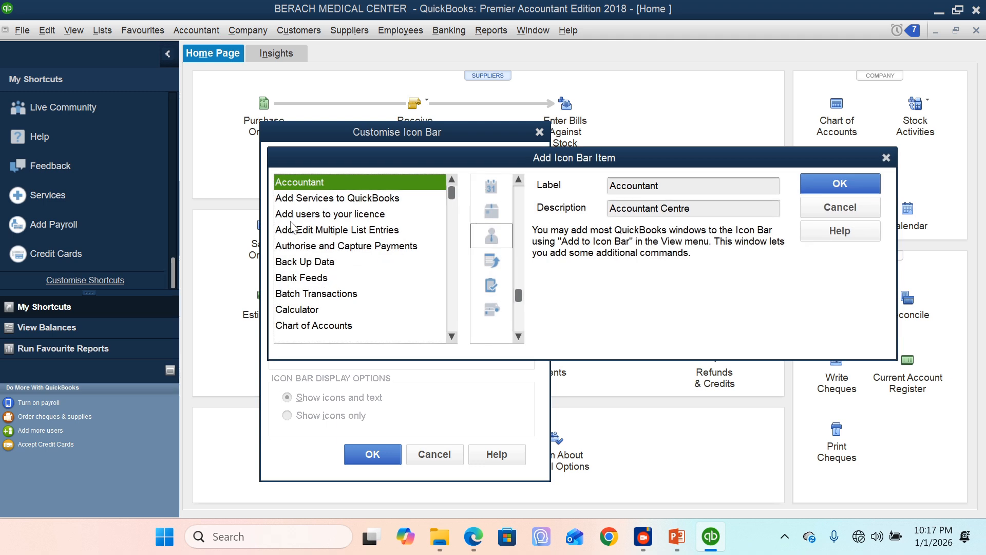
pyautogui.click(330, 295)
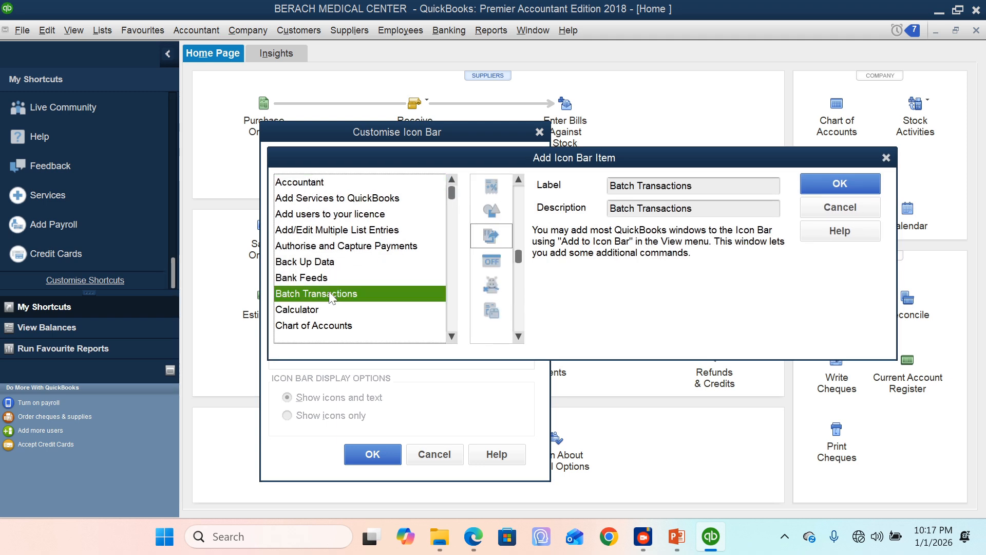
pyautogui.click(840, 184)
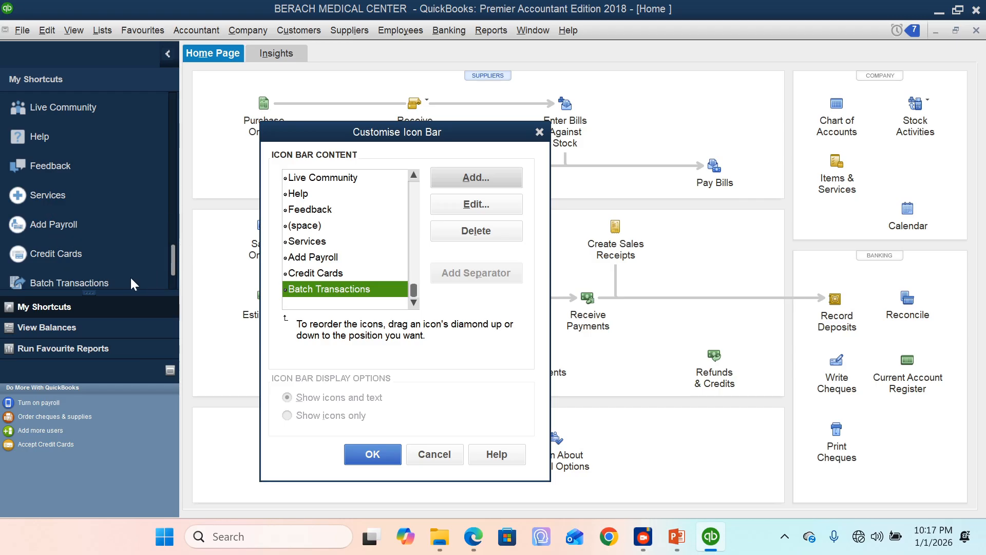
pyautogui.click(360, 452)
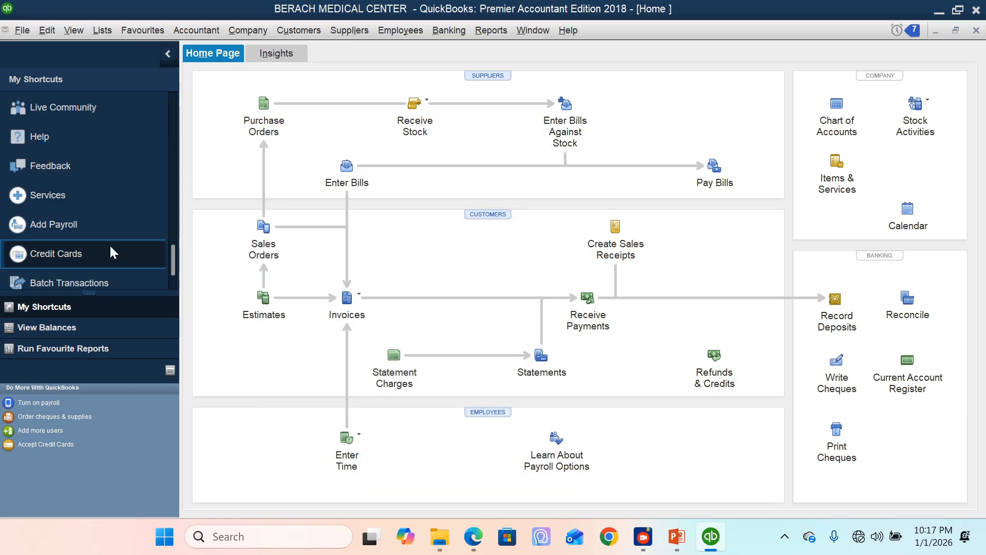
# Step: Open batch transaction entry and set the transaction type to Invoices & Credit Memos
pyautogui.click(57, 281)
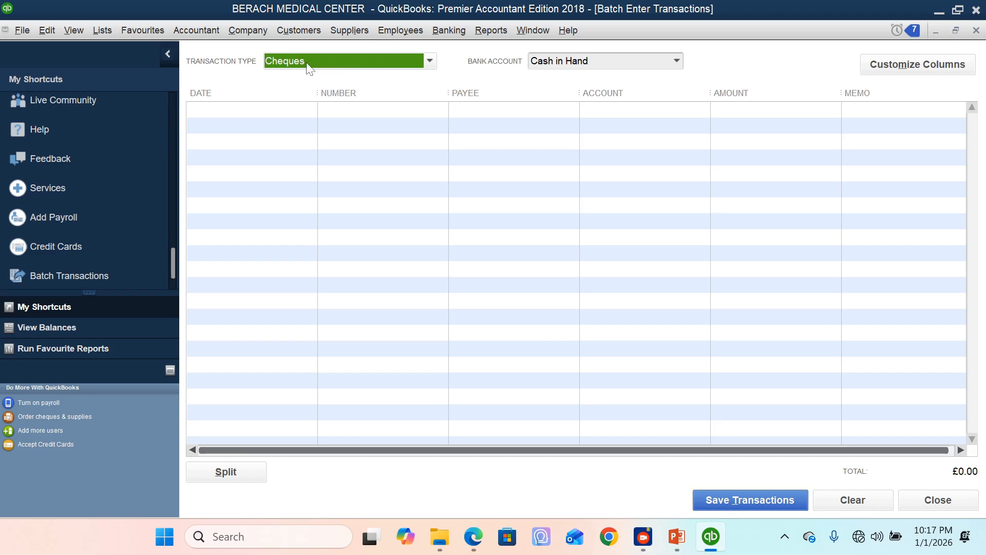
pyautogui.click(430, 61)
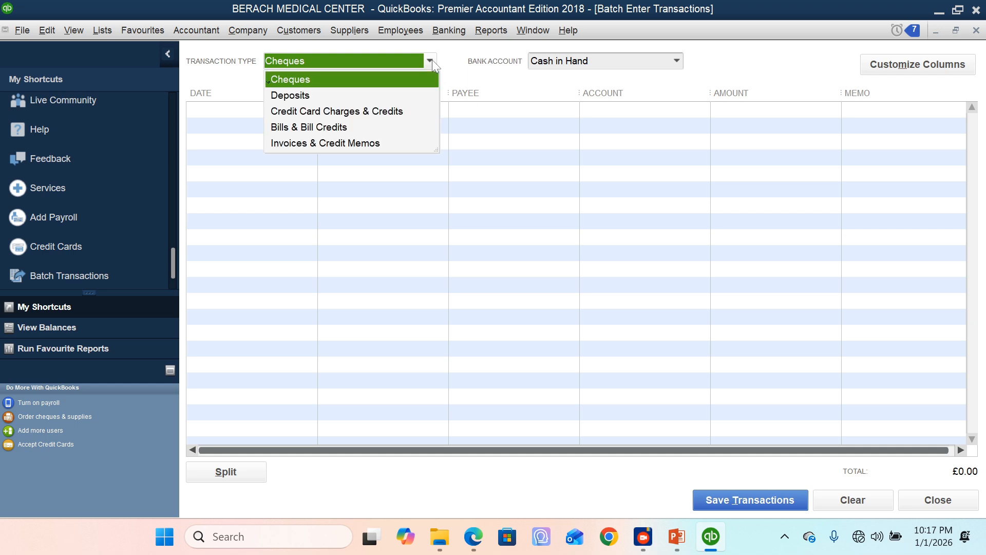
pyautogui.click(316, 144)
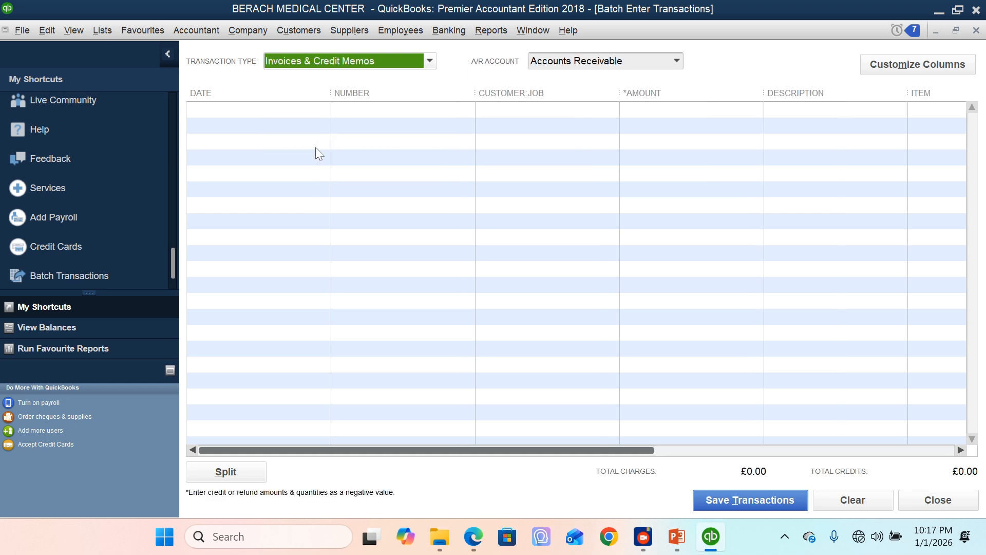
# Step: Fill a batch invoice row with the item Medical consultancy fees, then start saving to Accounts Receivable and decline the confirmation
pyautogui.click(313, 110)
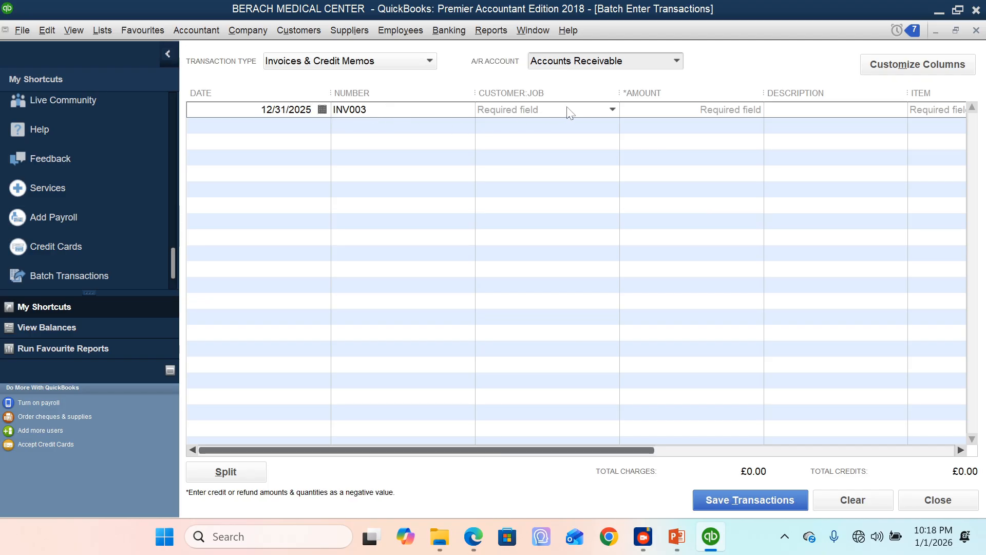
pyautogui.click(612, 110)
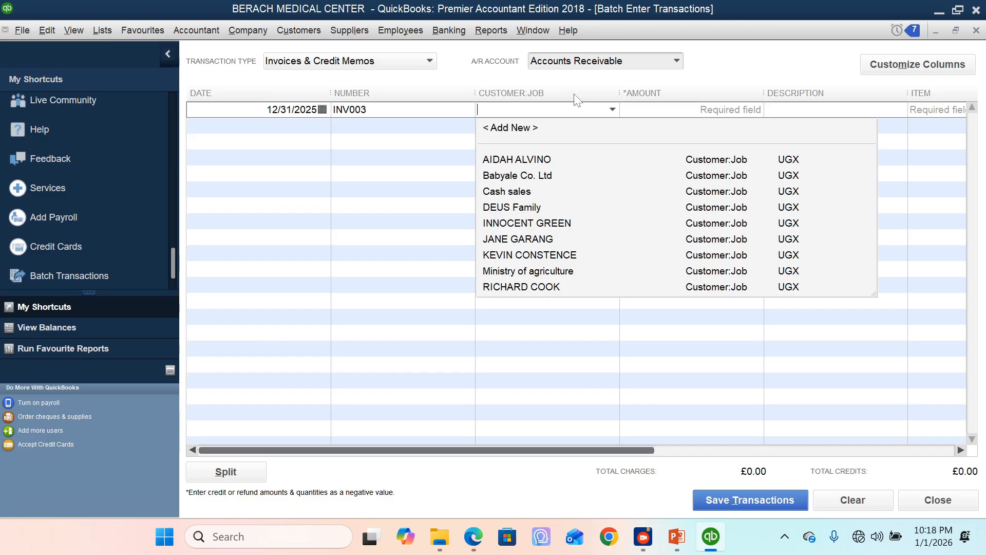
pyautogui.click(612, 110)
pyautogui.click(724, 110)
pyautogui.click(821, 109)
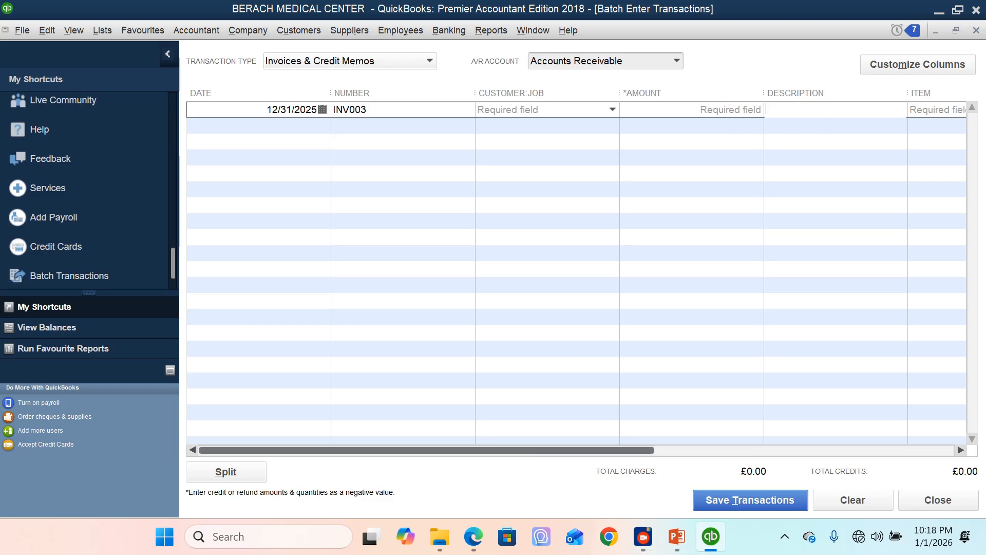
pyautogui.click(932, 110)
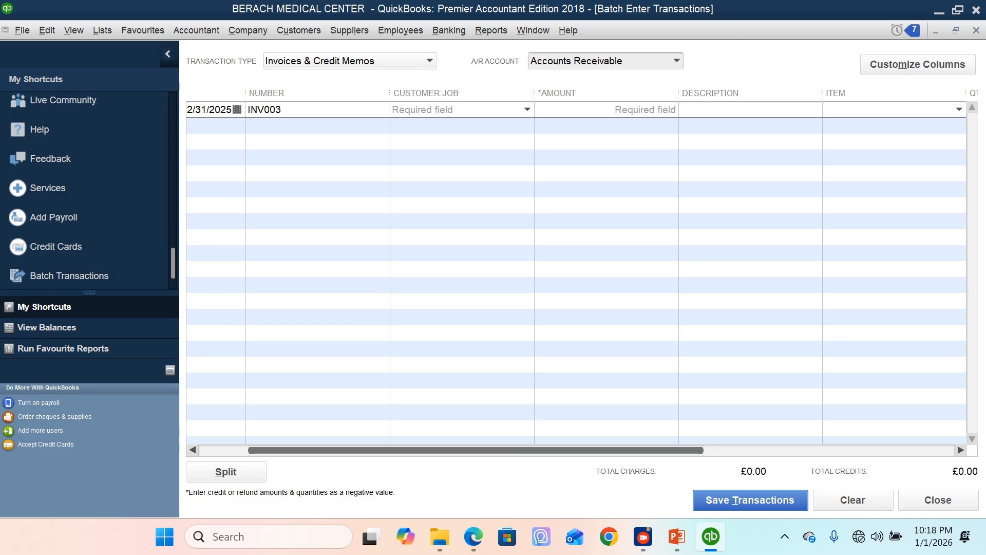
pyautogui.click(959, 109)
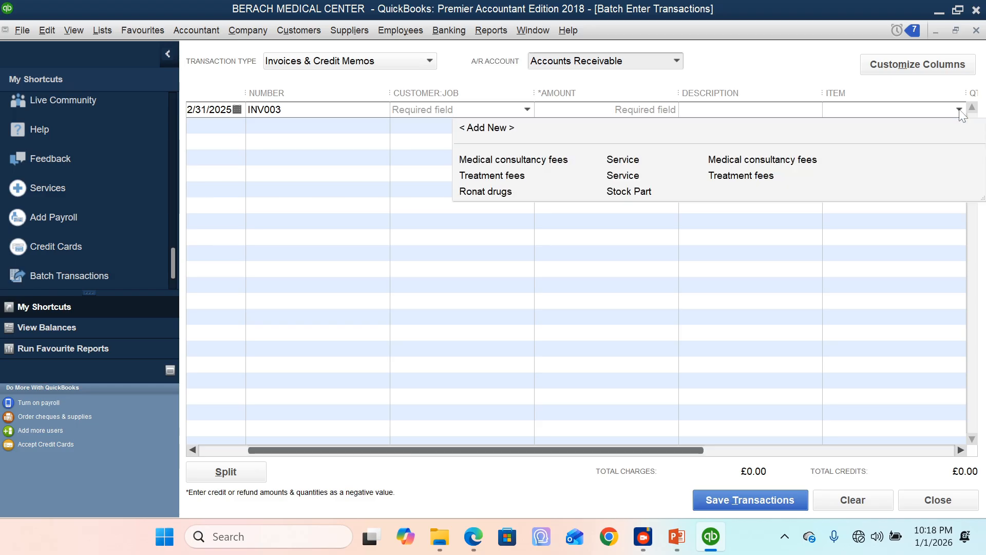
pyautogui.click(520, 160)
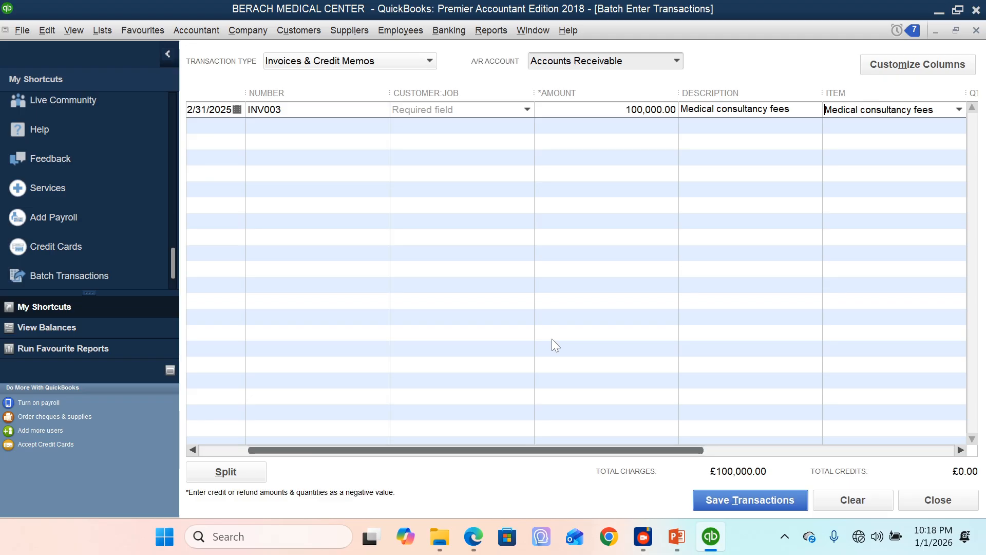
pyautogui.click(716, 506)
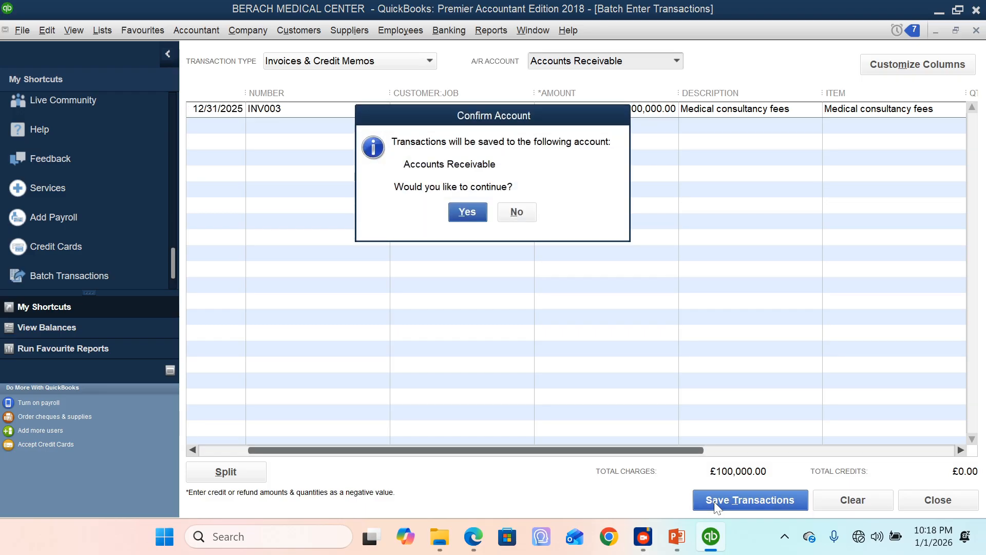
pyautogui.click(522, 214)
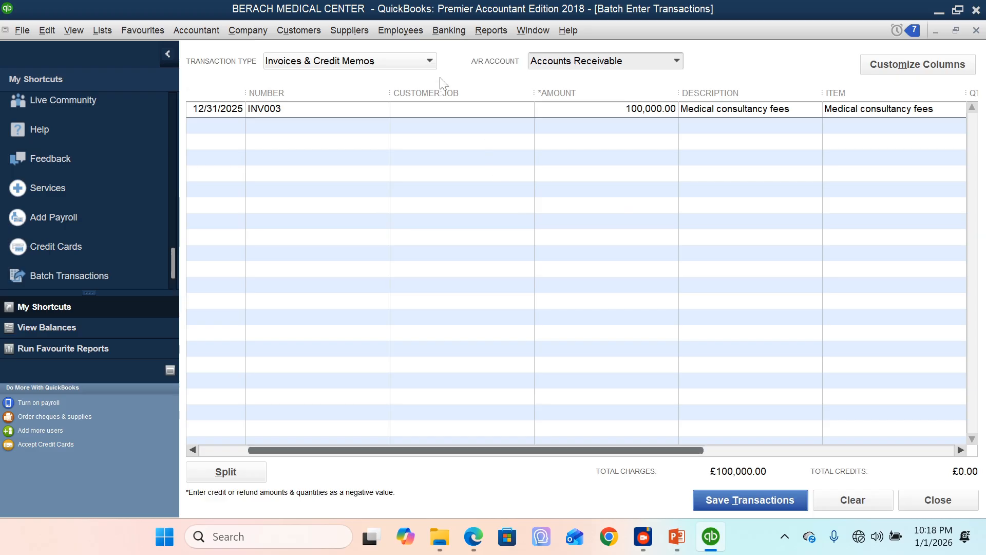
# Step: Switch the batch transaction type to Cheques, leaving the invoice row behind and keeping Cash in Hand as the bank account
pyautogui.click(429, 62)
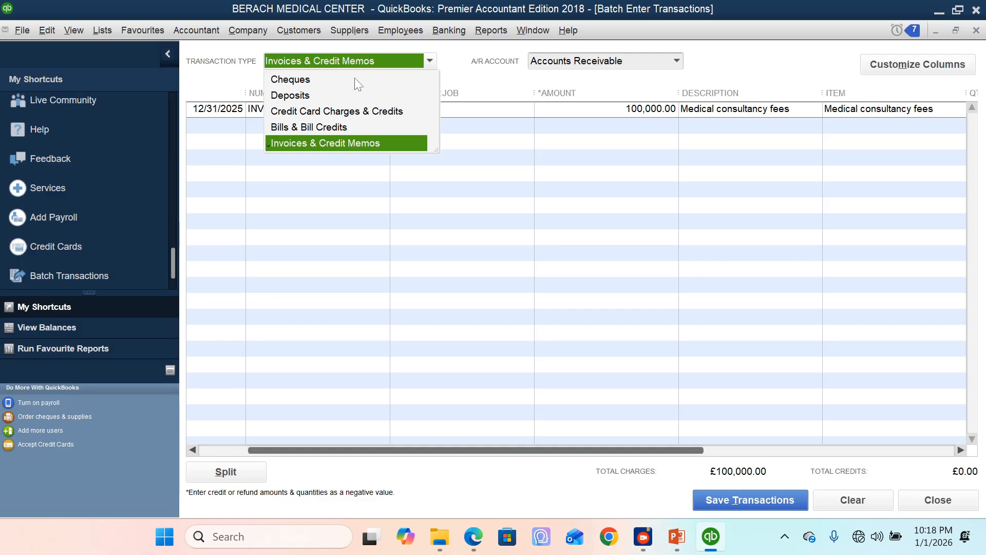
pyautogui.click(306, 81)
pyautogui.click(492, 180)
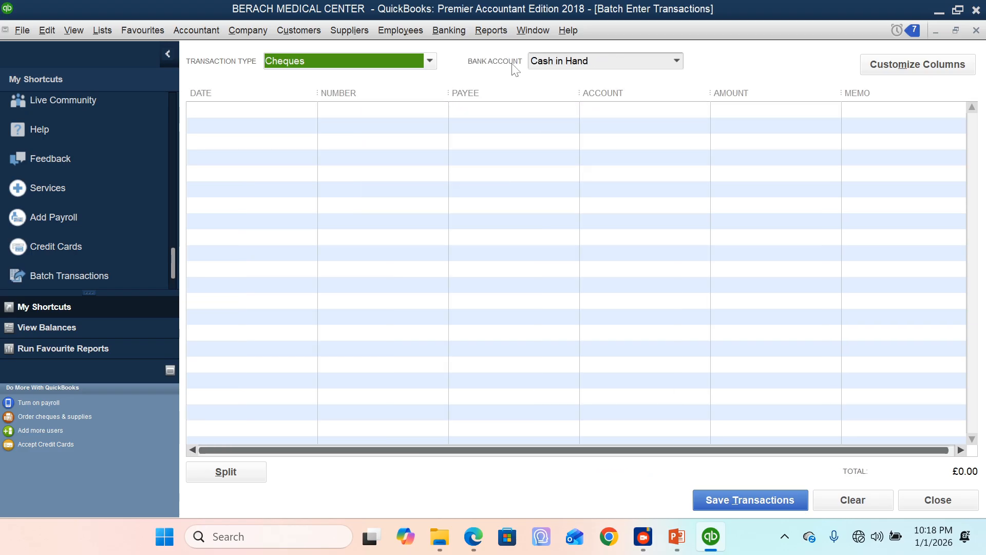
pyautogui.click(573, 61)
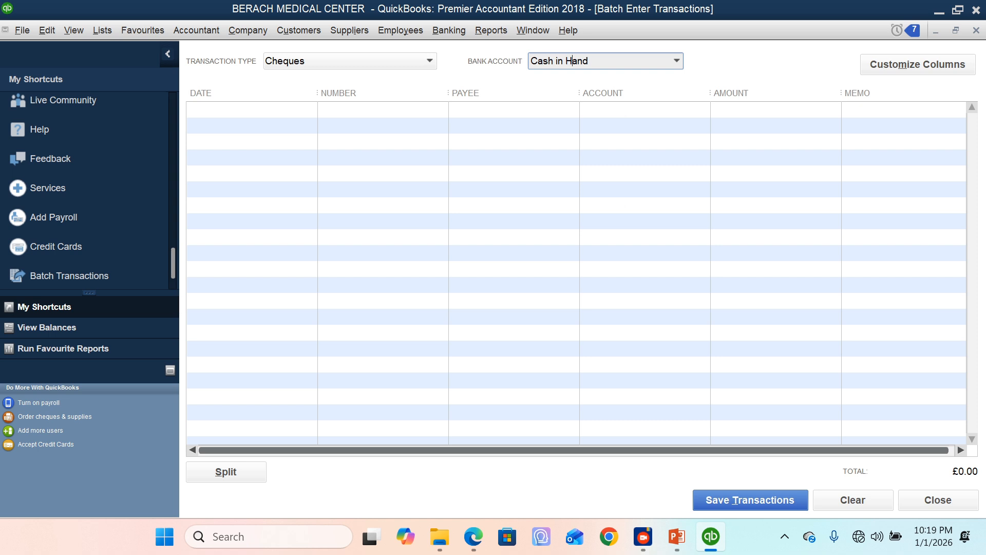
# Step: Start the first cheque row, dated 12/31/2025, with Walk in Suppliers as the payee
pyautogui.click(296, 119)
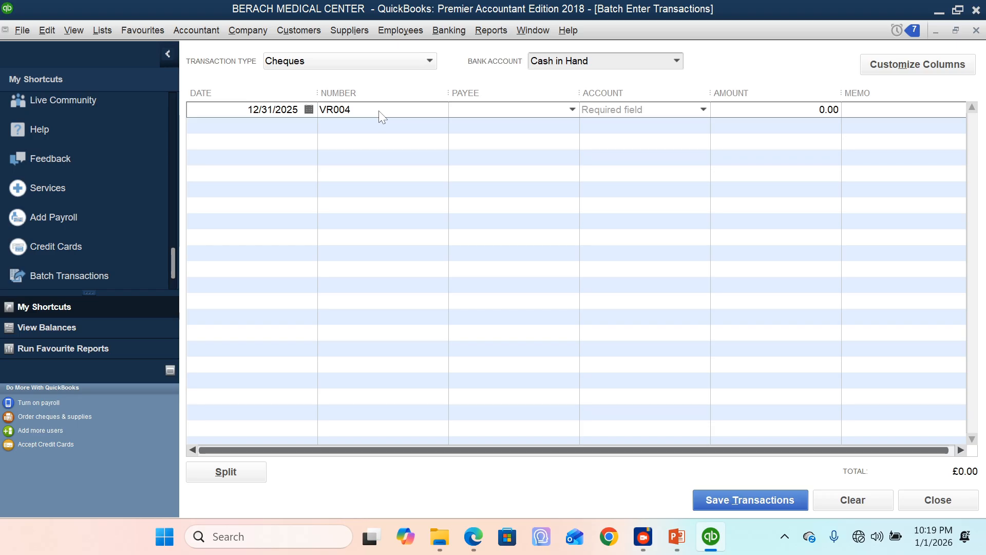
pyautogui.click(572, 110)
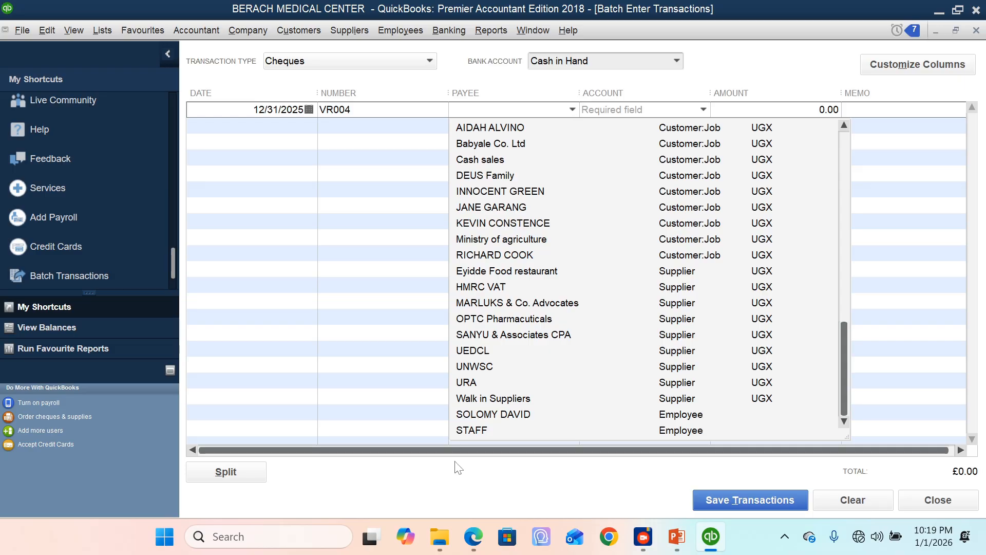
pyautogui.click(520, 399)
# Step: Add a second cheque row with UNWSC as the payee and Utilities:Water expenses as the account
pyautogui.click(560, 125)
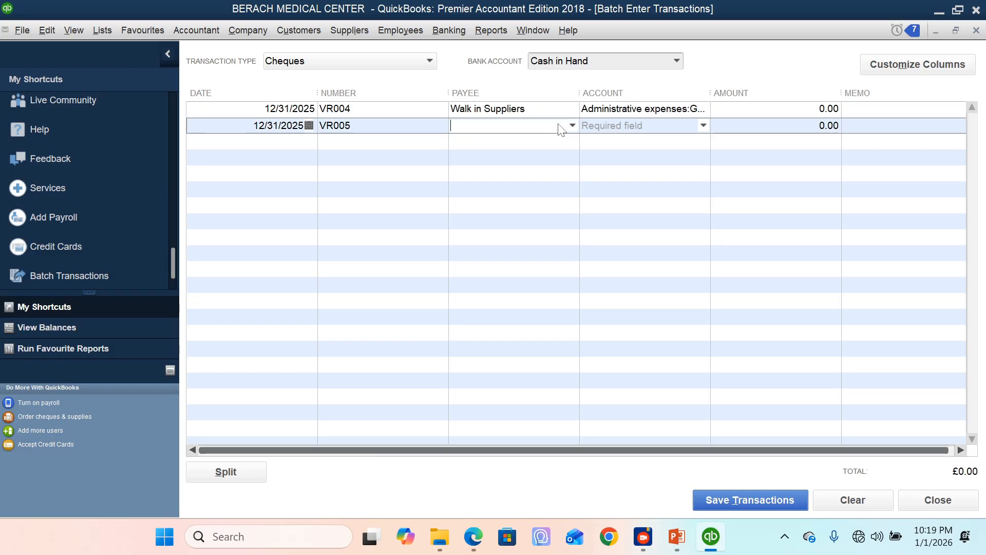
pyautogui.click(573, 126)
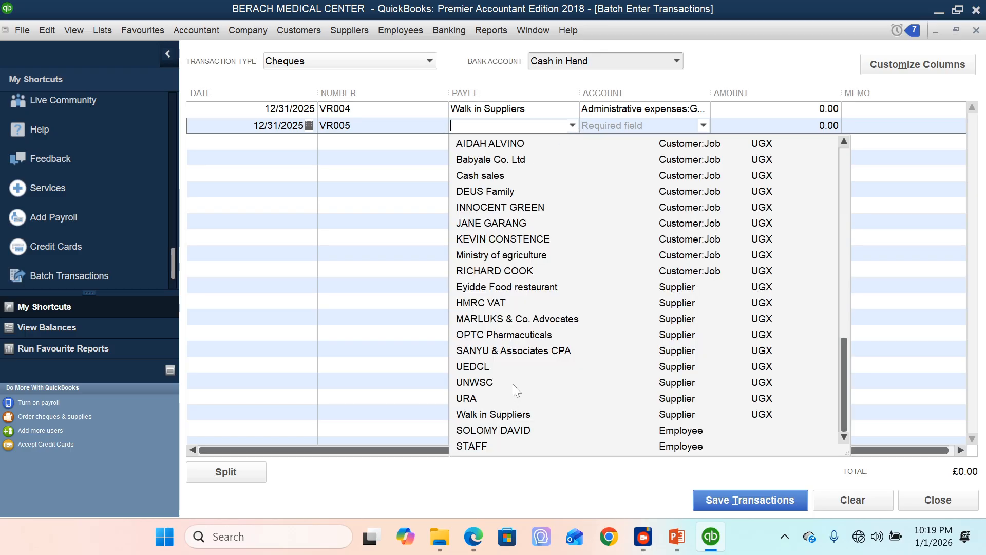
pyautogui.click(479, 382)
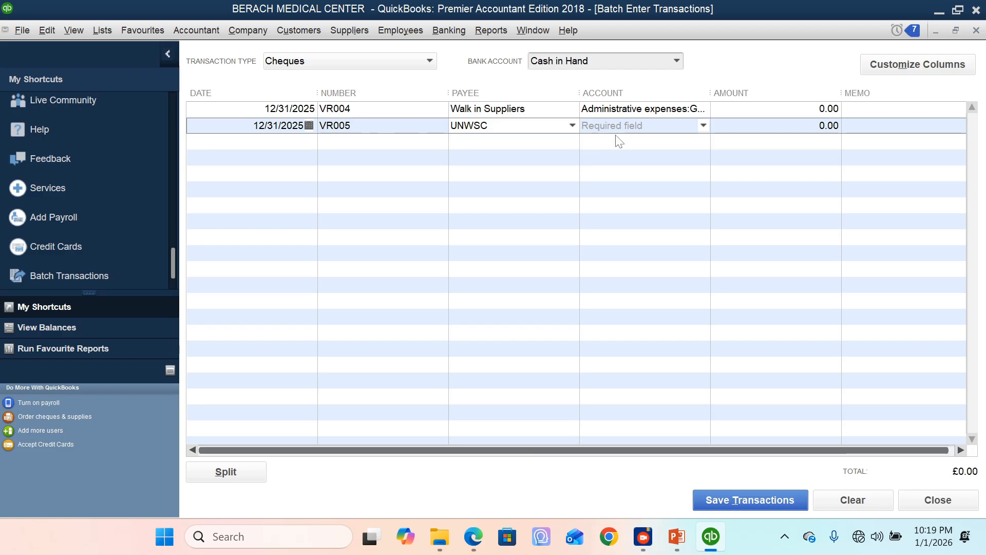
pyautogui.click(703, 126)
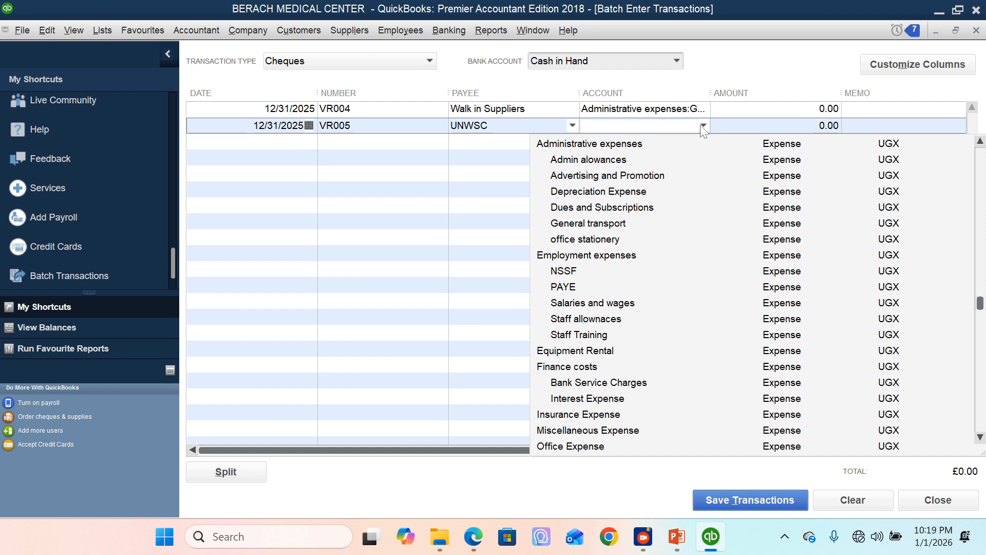
pyautogui.write('wa')
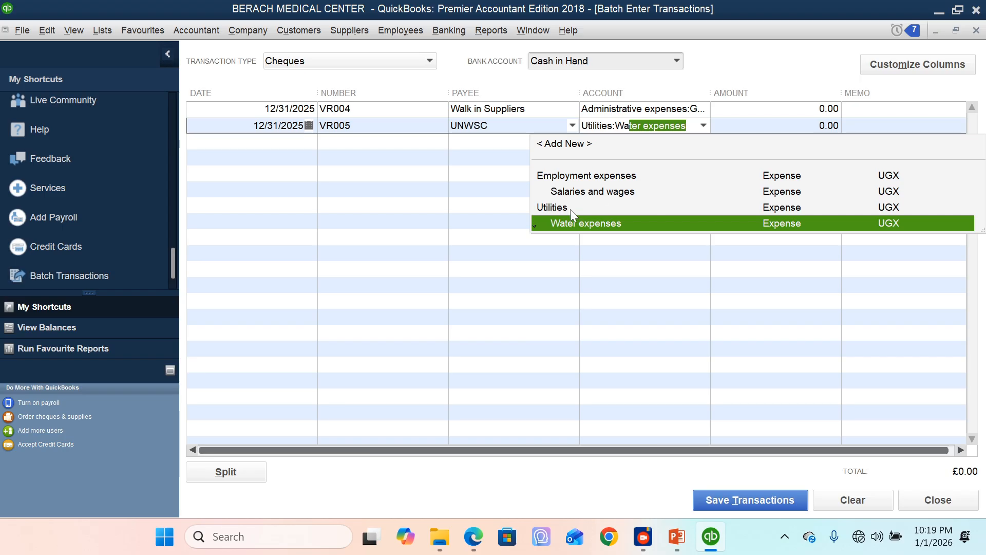
pyautogui.click(578, 221)
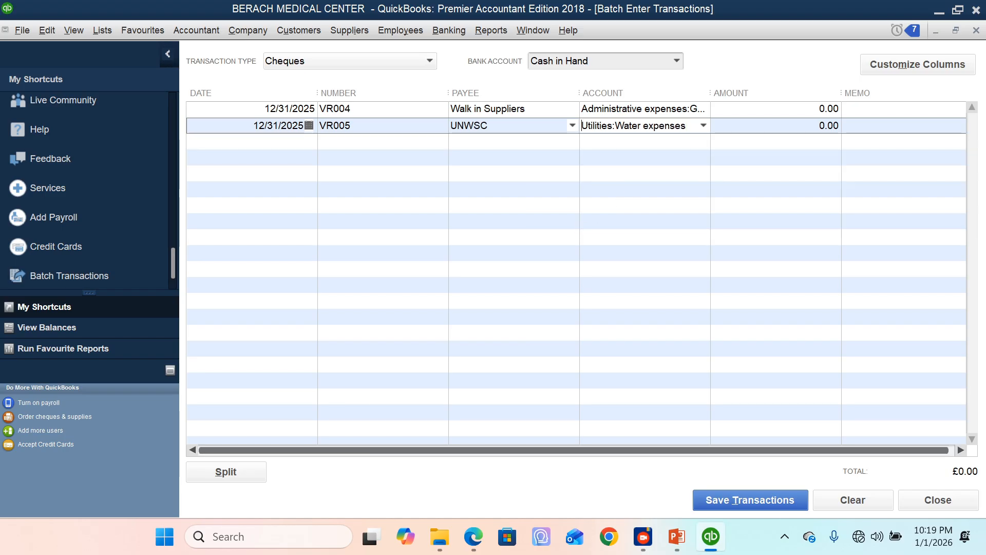
# Step: Set the UNWSC cheque's amount to 1,000,000 and its memo to "water bills"
pyautogui.click(787, 140)
pyautogui.click(789, 131)
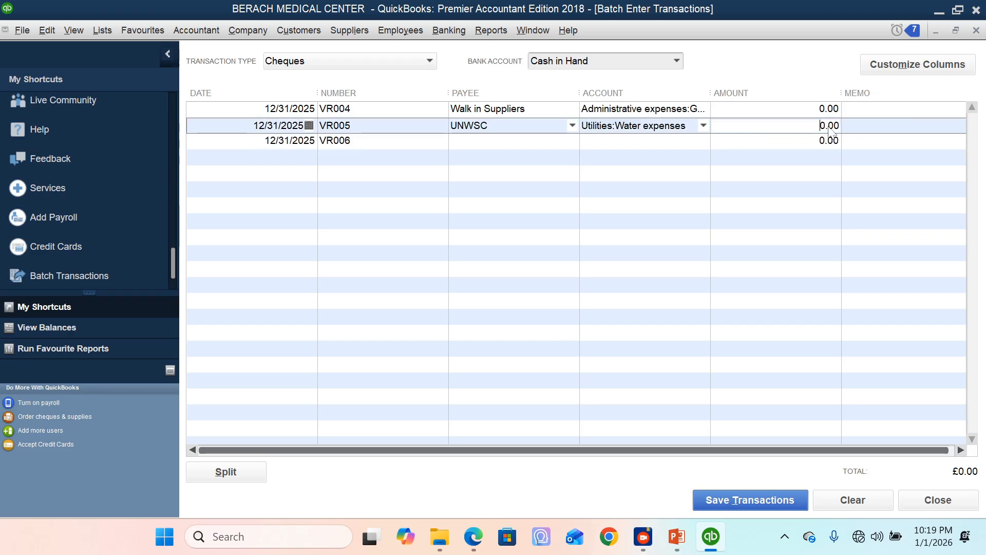
pyautogui.write('1000000')
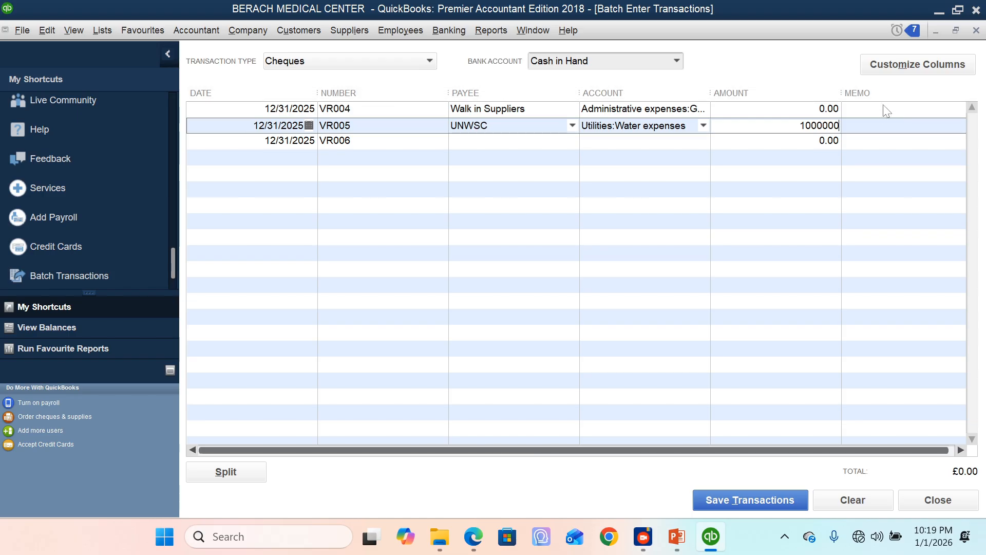
pyautogui.click(880, 129)
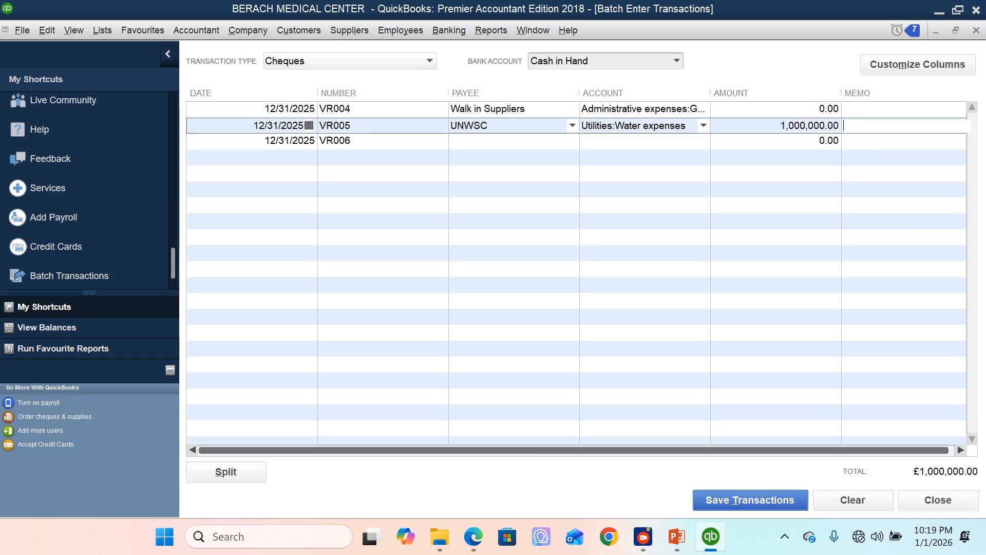
pyautogui.write('water bills')
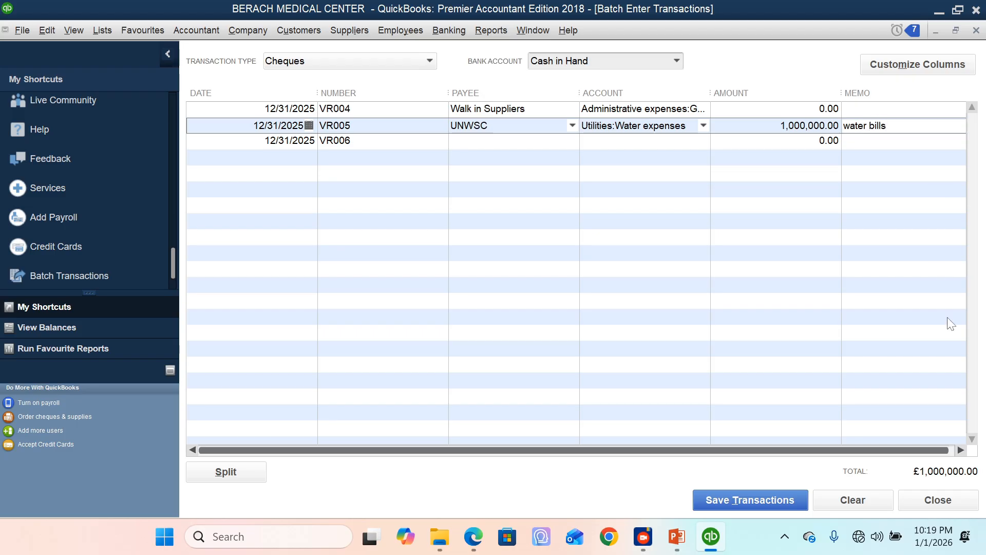
pyautogui.click(961, 451)
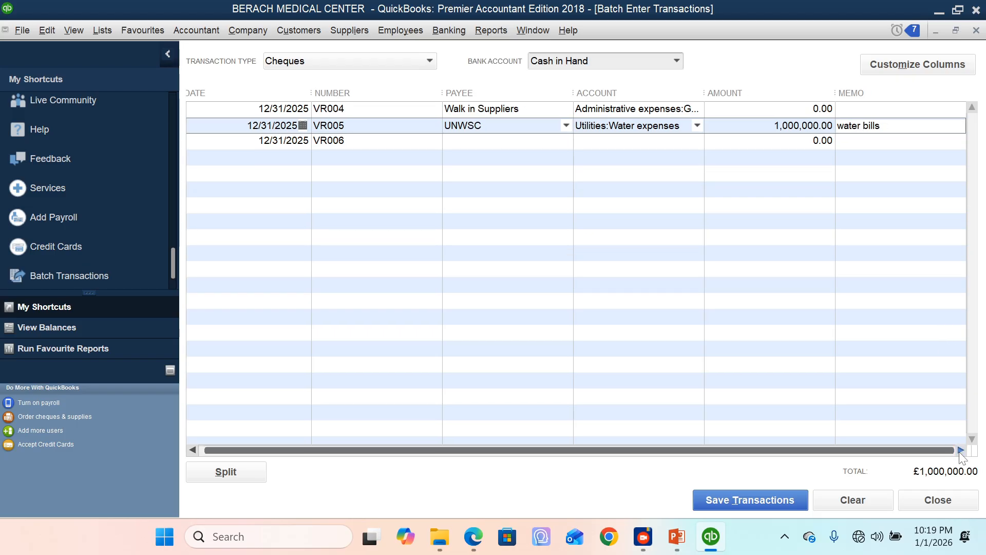